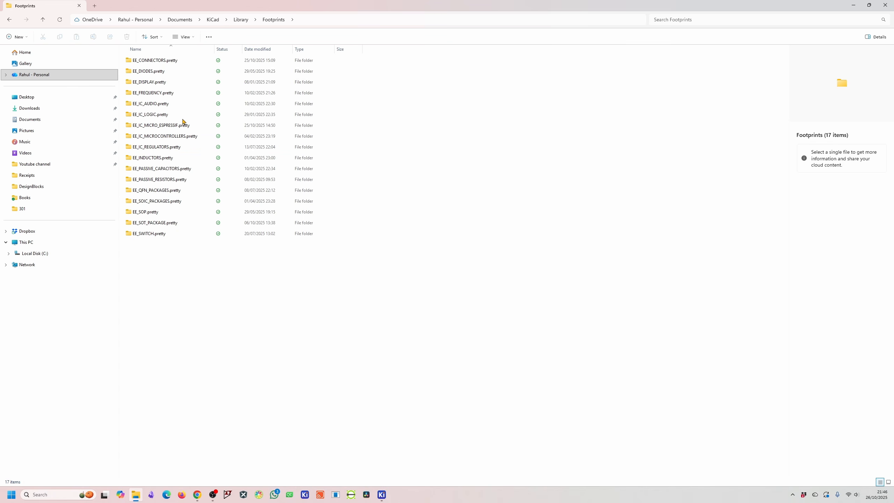
# Examine the contents of the EE_IC_MICROCONTROLLERS.pretty folder and return to the Footprints folder.
pyautogui.doubleClick(170, 137)
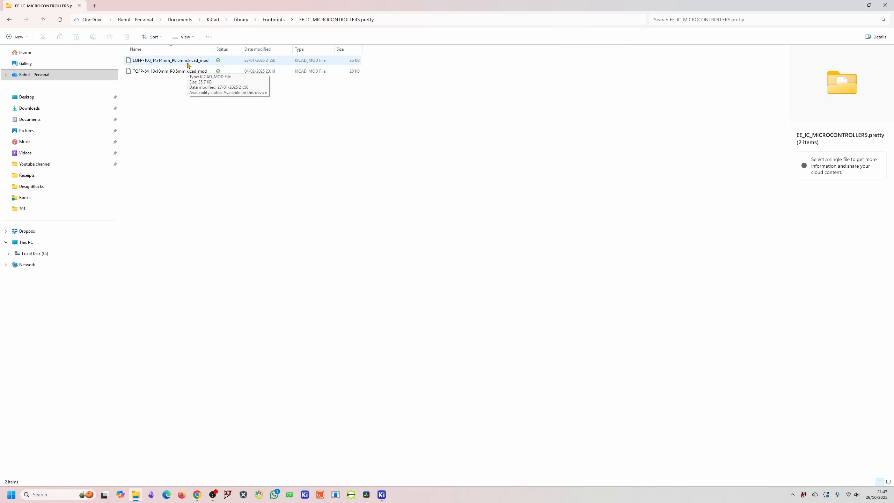
pyautogui.click(282, 19)
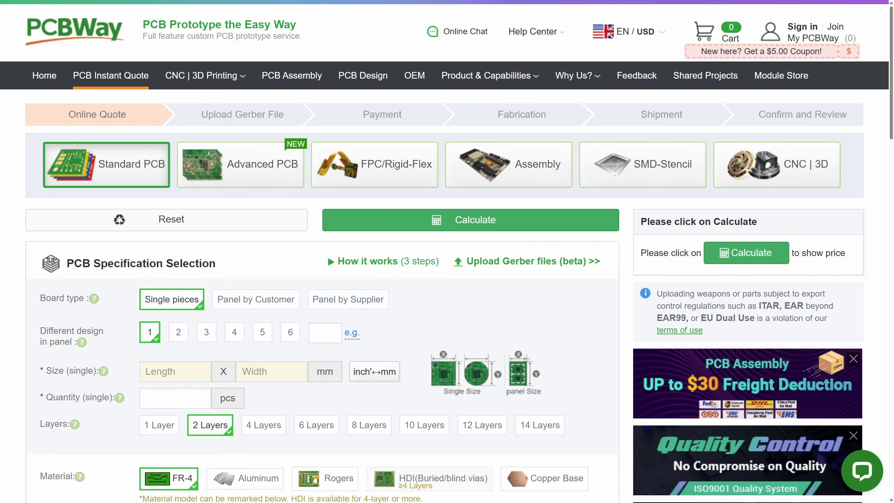
pyautogui.scroll(-10, 230, 345)
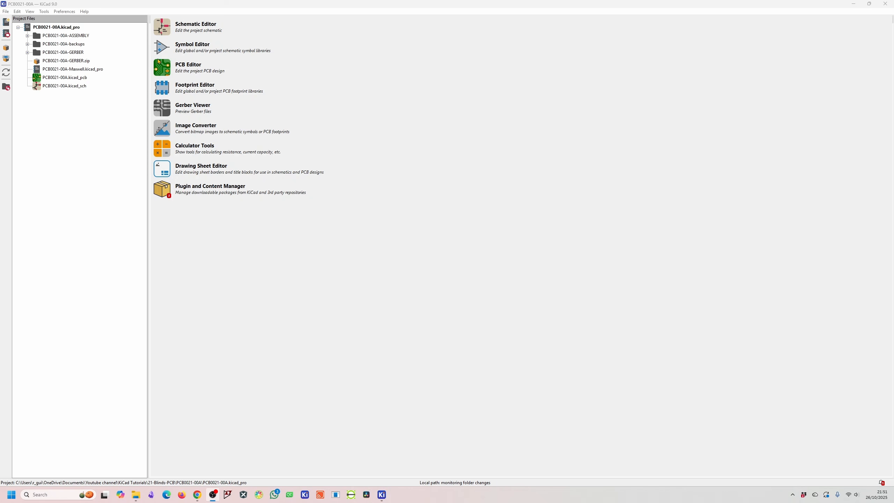
# Open the Footprint Editor from the KiCad project window.
pyautogui.click(163, 90)
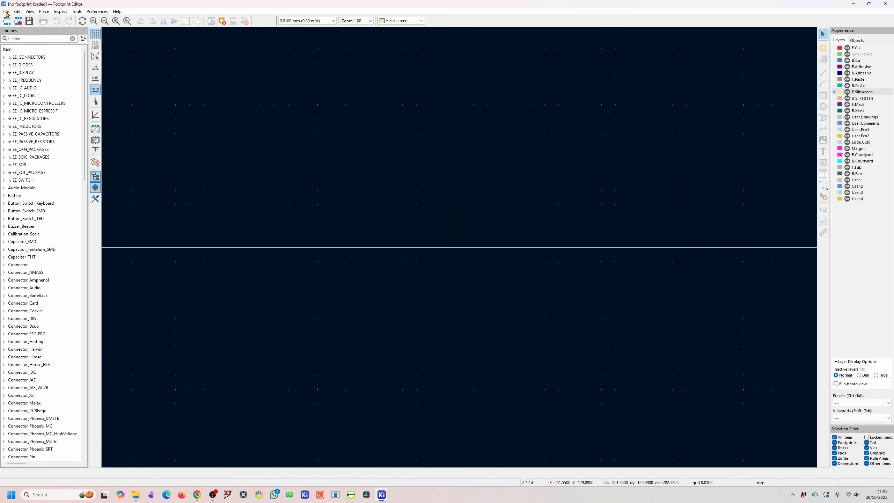
pyautogui.click(6, 11)
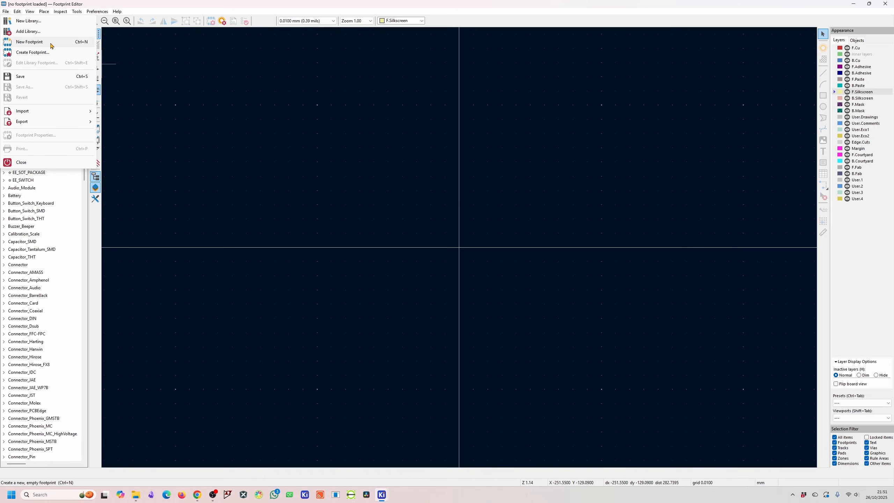
pyautogui.click(115, 90)
pyautogui.click(6, 11)
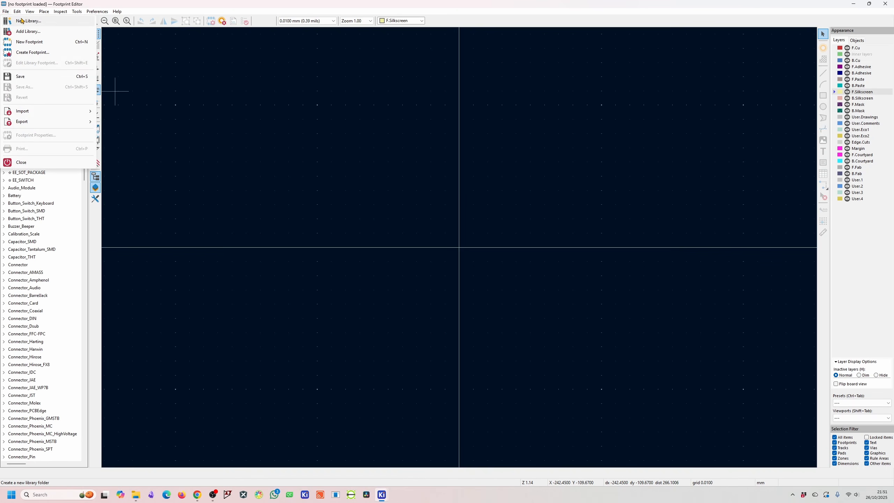
pyautogui.click(165, 150)
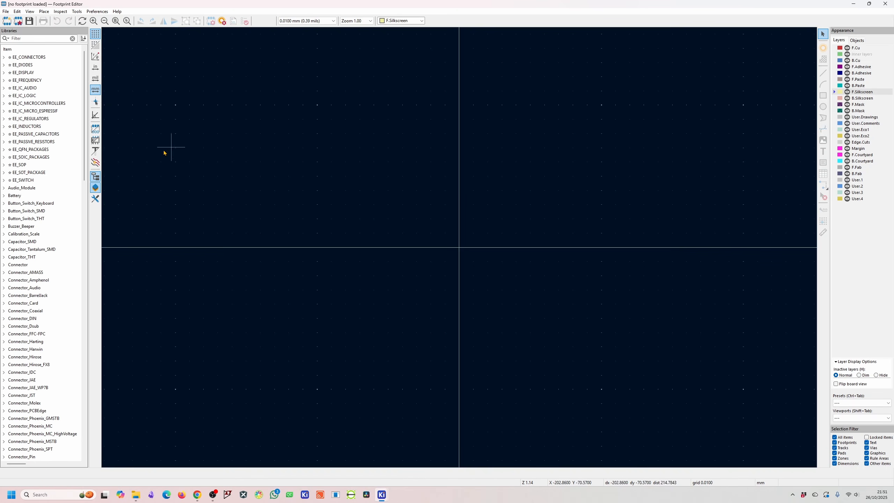
pyautogui.click(22, 180)
# Create a footprint library named EE_TEST in the Global library table, saved in the KiCad Library's Footprints folder.
pyautogui.click(6, 11)
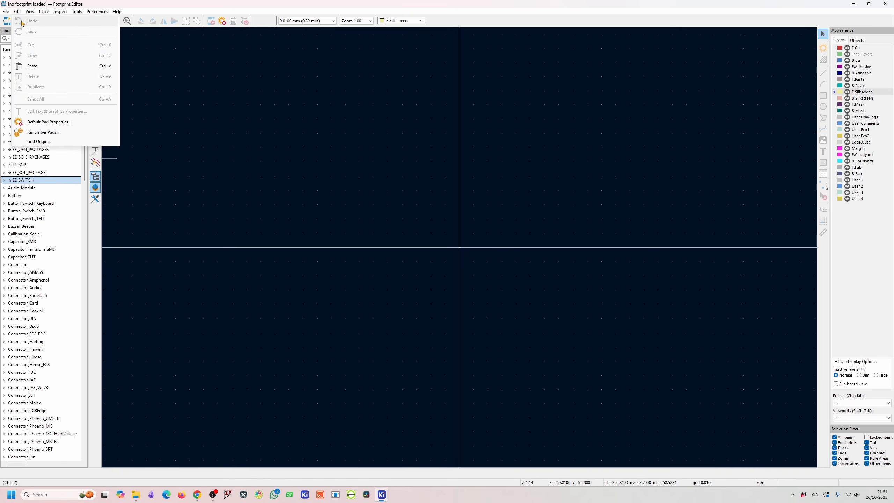
pyautogui.click(28, 20)
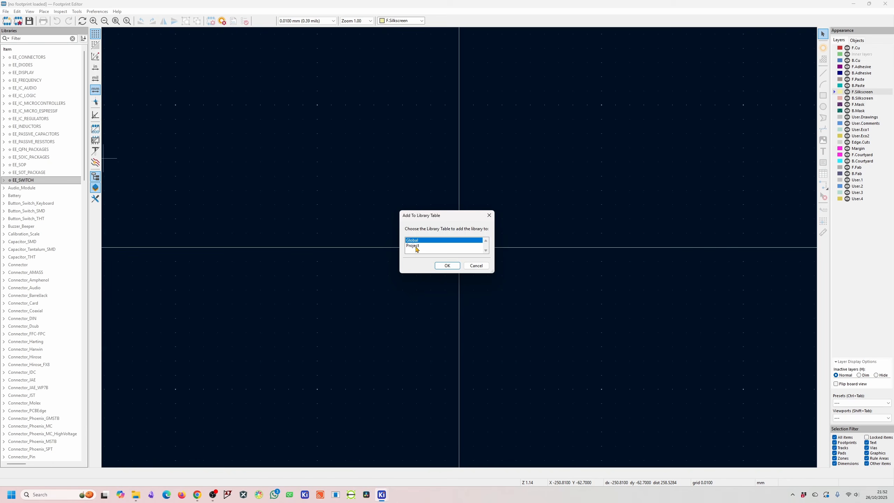
pyautogui.click(447, 265)
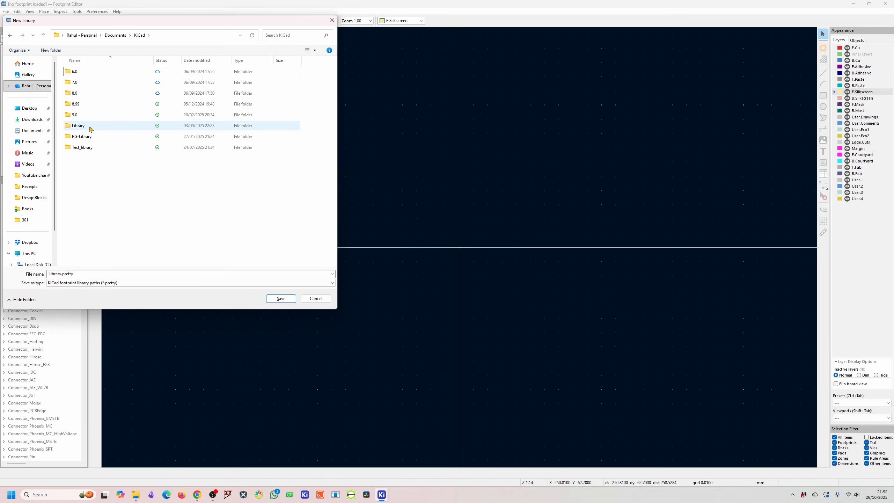
pyautogui.doubleClick(90, 128)
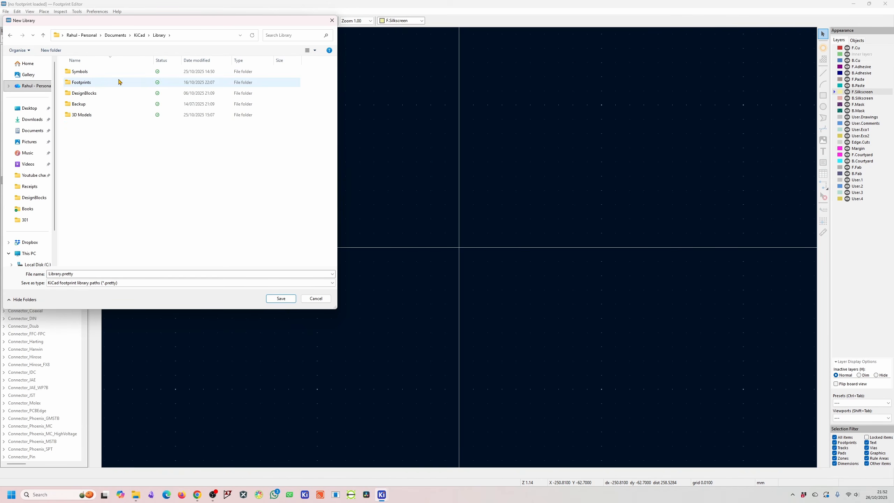
pyautogui.doubleClick(83, 86)
pyautogui.doubleClick(61, 274)
pyautogui.write('EE')
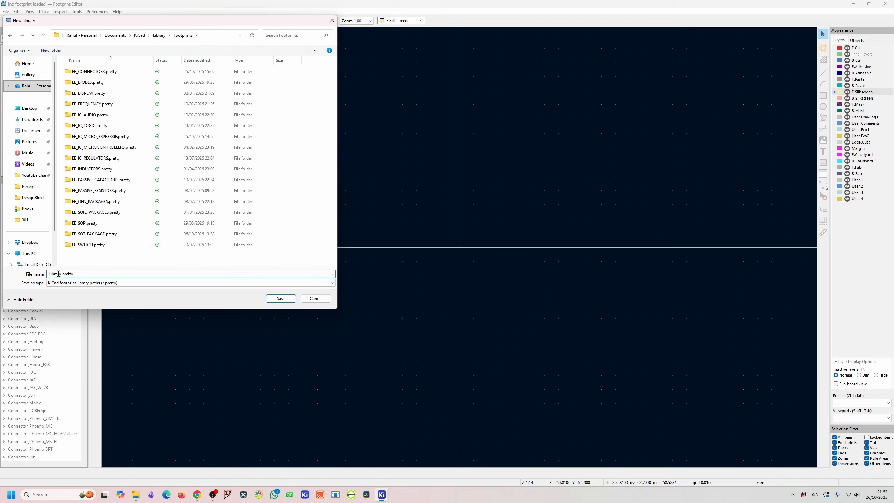
pyautogui.write('_TEST')
pyautogui.press('Return')
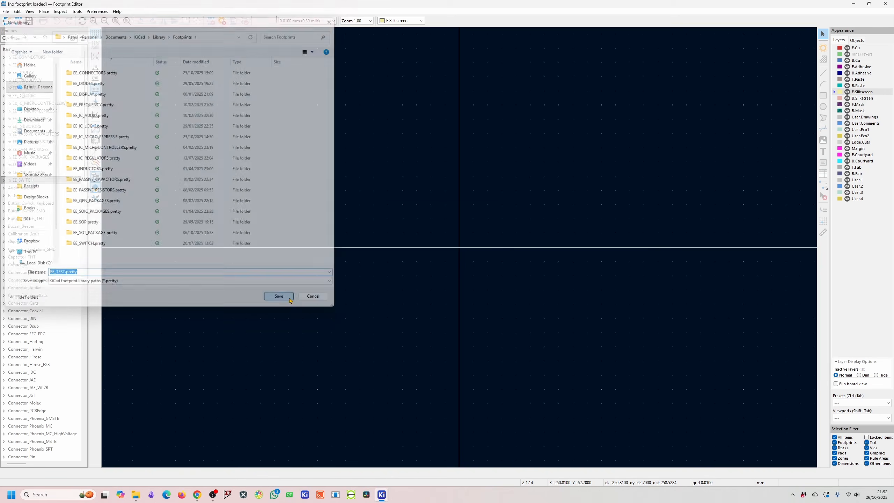
# Find the EE_TEST library in the library tree and pin it.
pyautogui.scroll(-20, 27, 267)
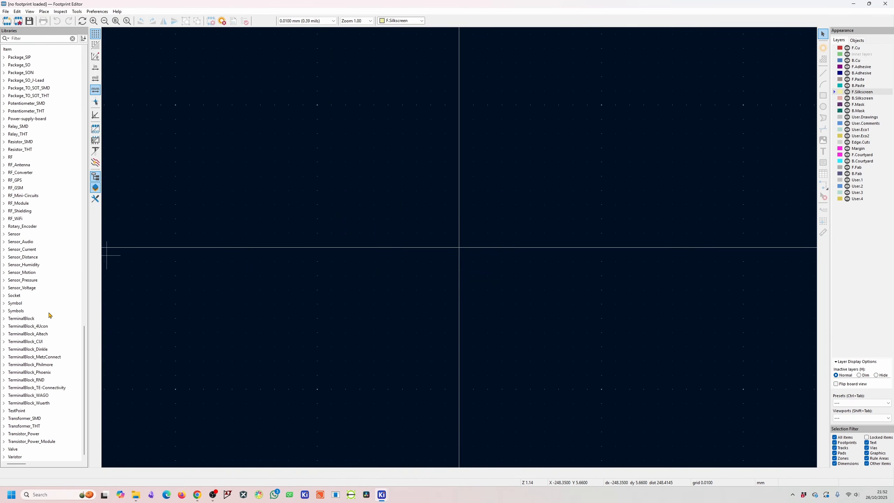
pyautogui.scroll(12, 35, 310)
pyautogui.scroll(3, 21, 172)
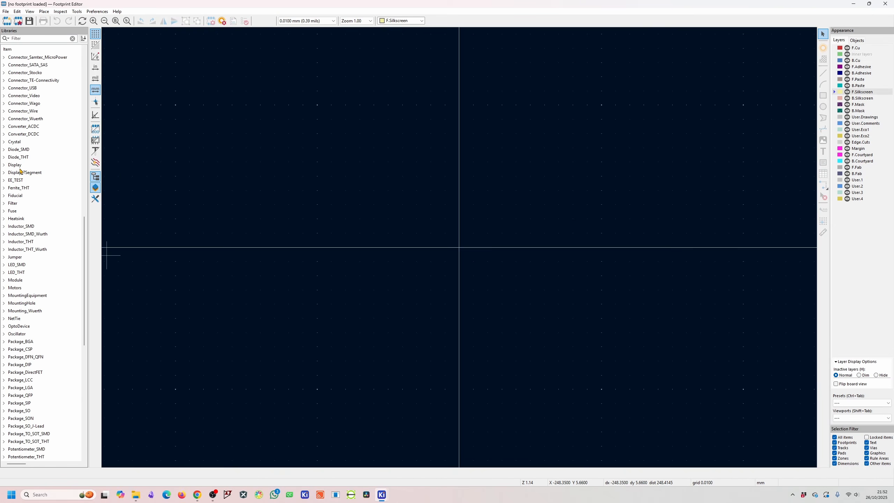
pyautogui.click(15, 180)
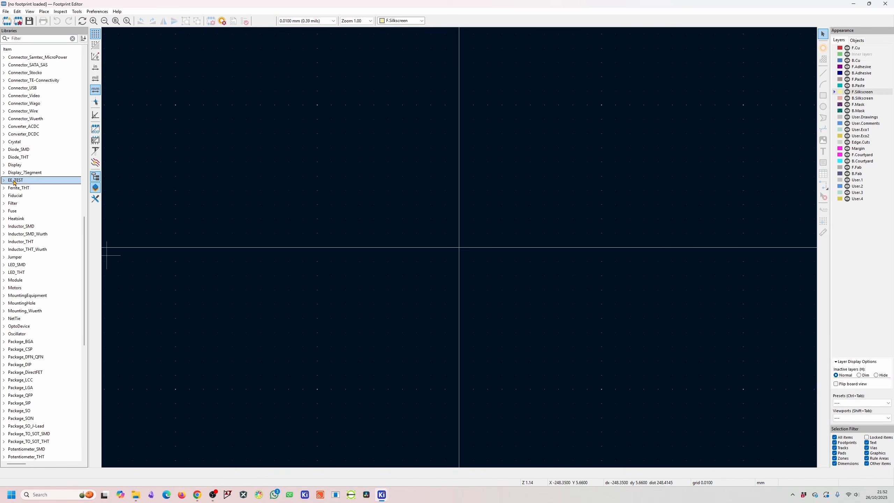
pyautogui.rightClick(16, 181)
pyautogui.click(31, 185)
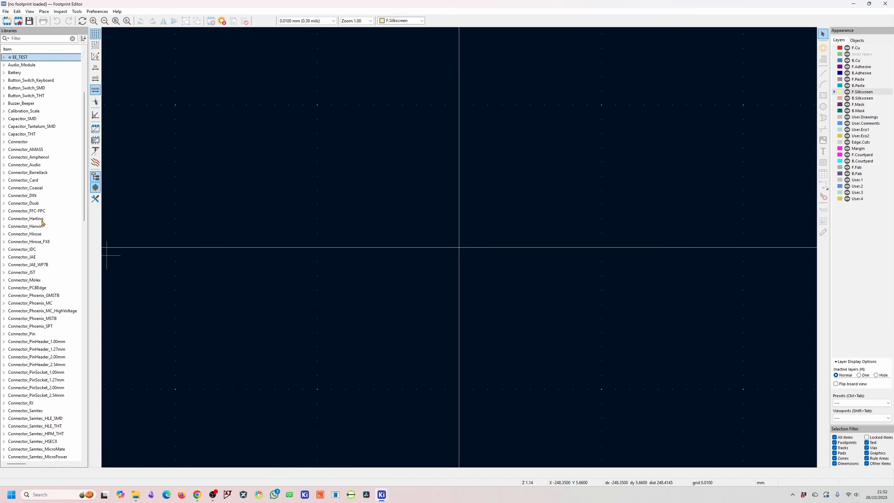
# Create a new empty footprint in the pinned EE_TEST library.
pyautogui.scroll(6, 43, 225)
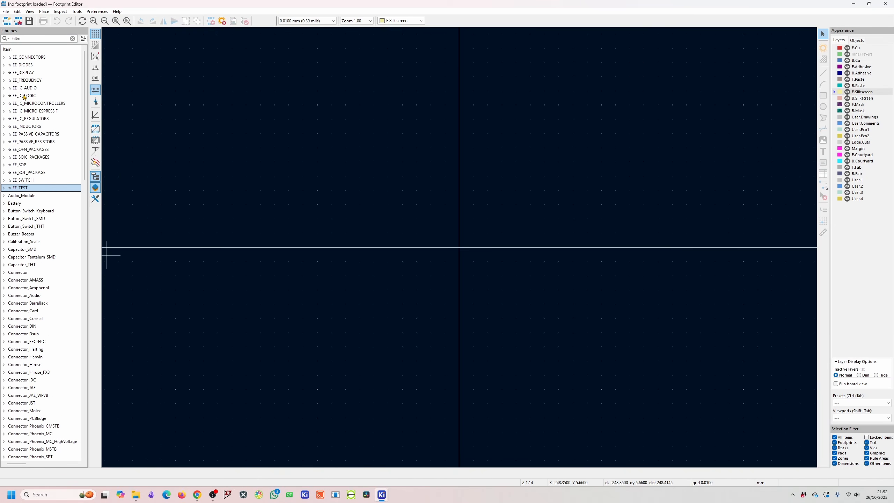
pyautogui.doubleClick(14, 189)
pyautogui.rightClick(20, 191)
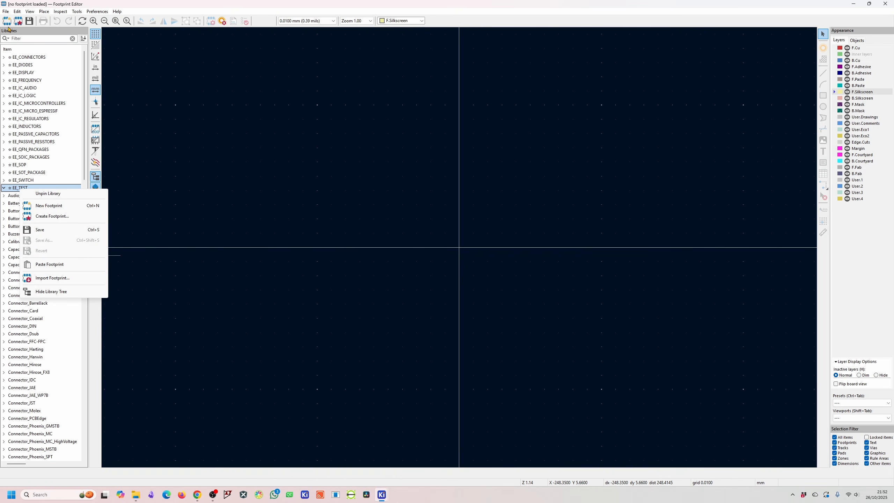
pyautogui.click(49, 206)
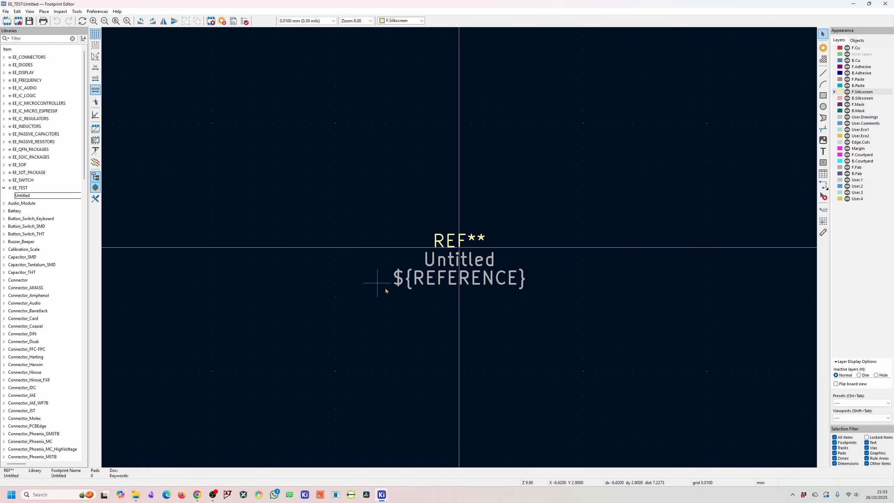
# Save the new footprint under the name My_Custom_SOIC in the EE_TEST library.
pyautogui.rightClick(33, 196)
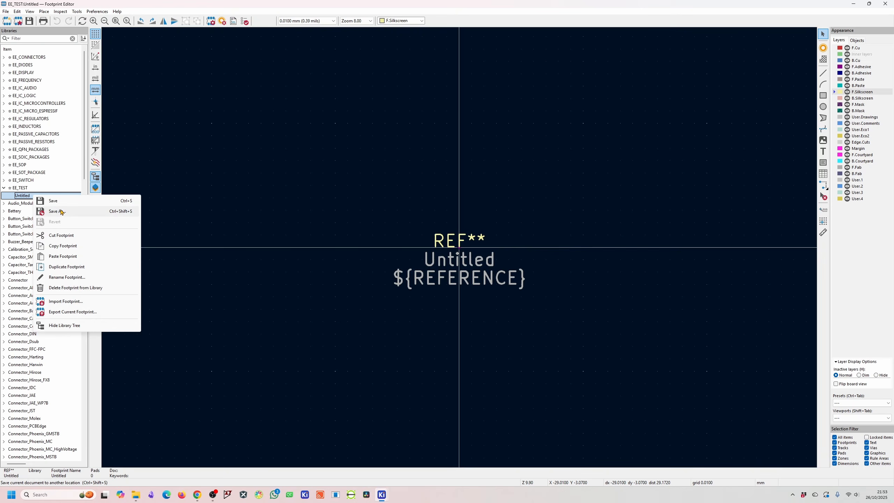
pyautogui.click(61, 211)
pyautogui.write('My_Custom_SOIC')
pyautogui.press('Tab')
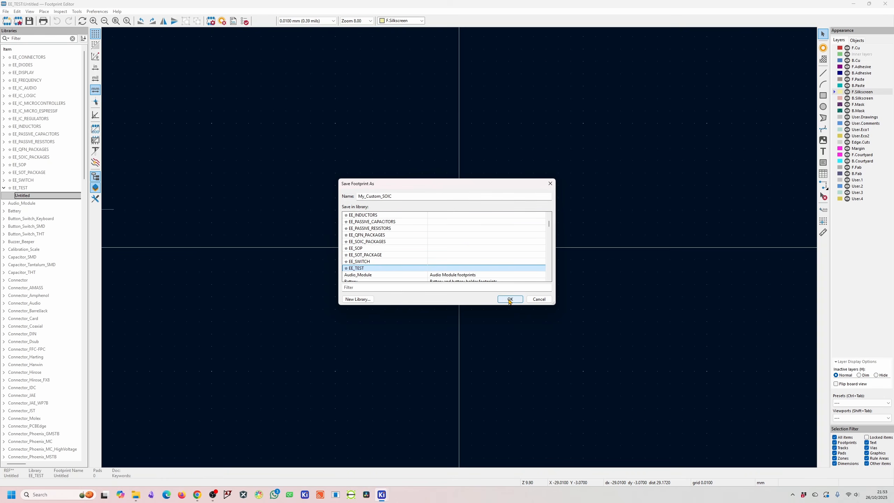
pyautogui.click(508, 299)
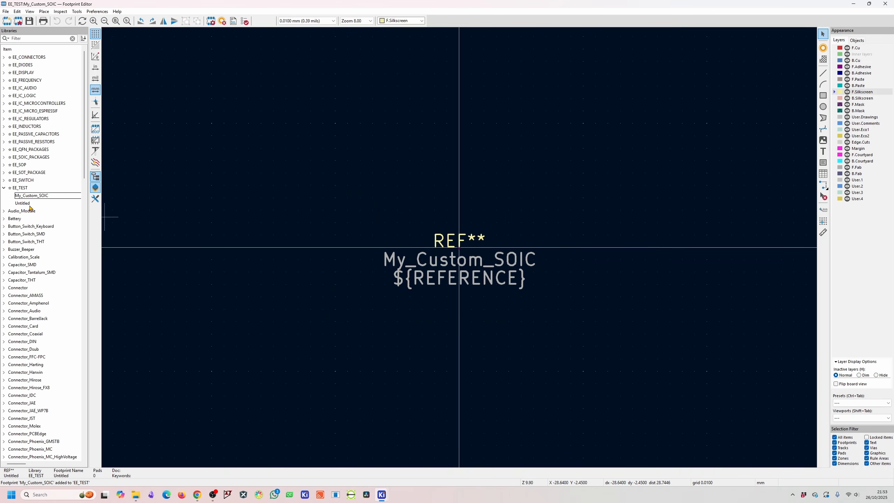
# Delete the leftover Untitled footprint from the EE_TEST library.
pyautogui.doubleClick(24, 204)
pyautogui.rightClick(27, 204)
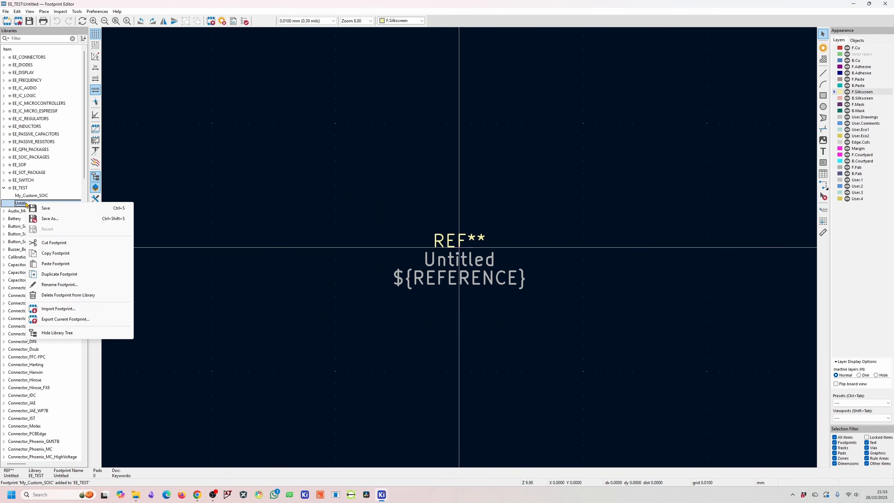
pyautogui.click(69, 295)
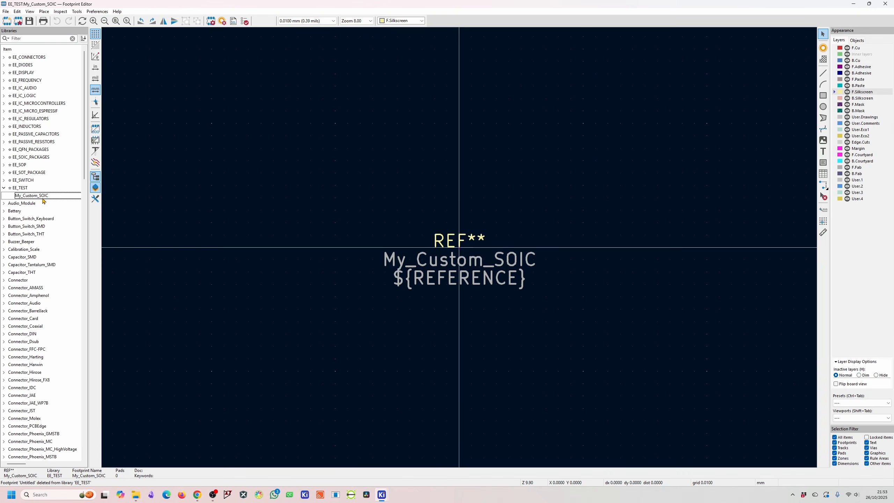
# Expand the EE_SWITCH and EE_SOIC_PACKAGES libraries and examine the naming of their footprints.
pyautogui.click(4, 180)
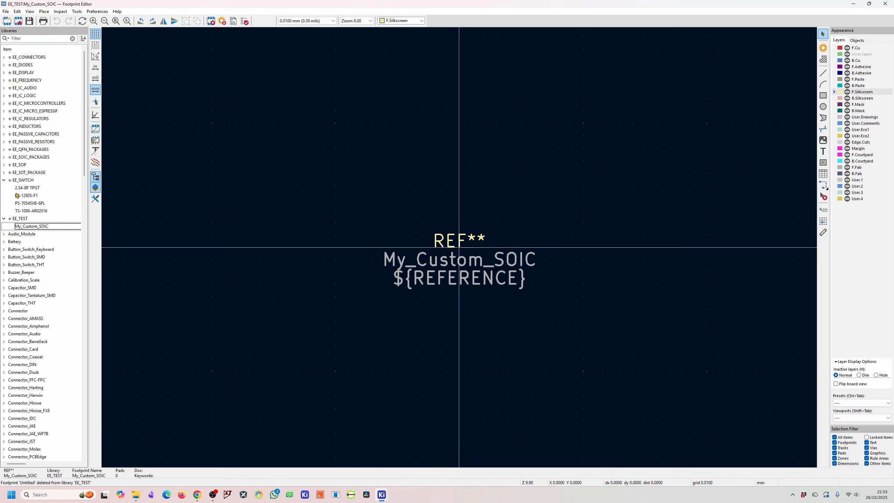
pyautogui.click(4, 157)
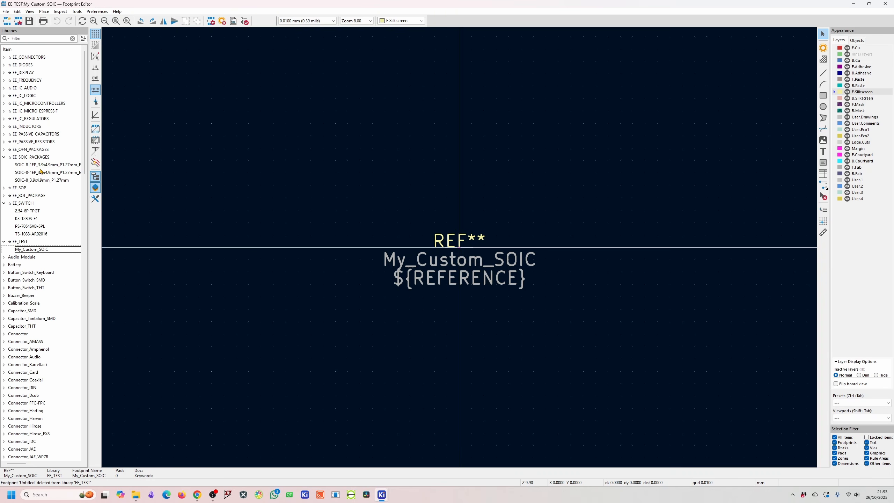
pyautogui.moveTo(40, 170)
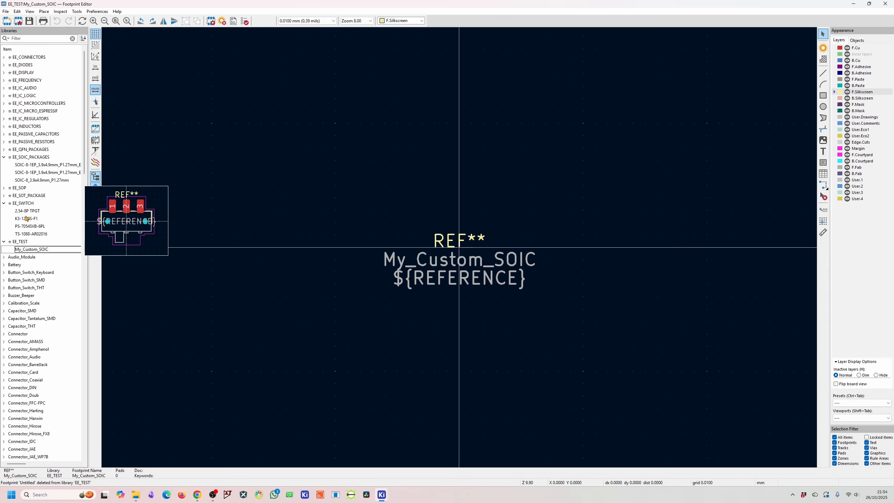
# Delete the My_Custom_SOIC value text and move the ${REFERENCE} and REF** texts above and to the left of the origin.
pyautogui.moveTo(490, 268); pyautogui.dragTo(446, 123)
pyautogui.press('Delete')
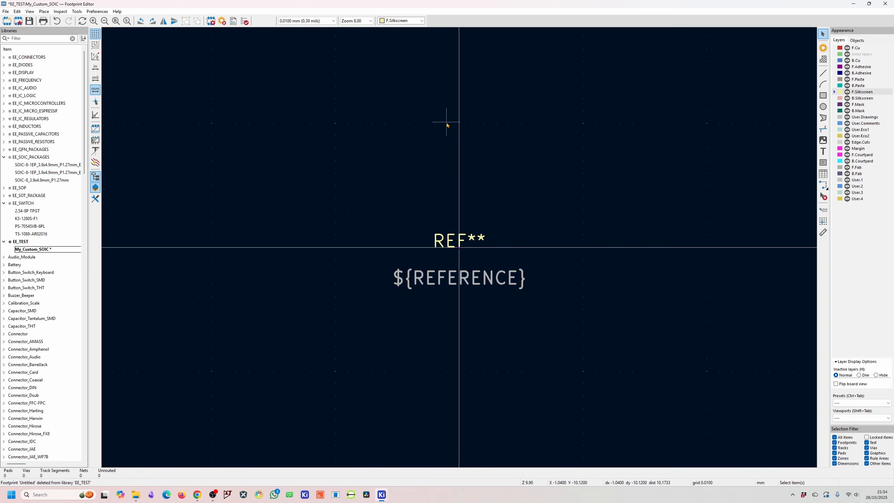
pyautogui.click(442, 288)
pyautogui.moveTo(442, 288); pyautogui.dragTo(408, 109)
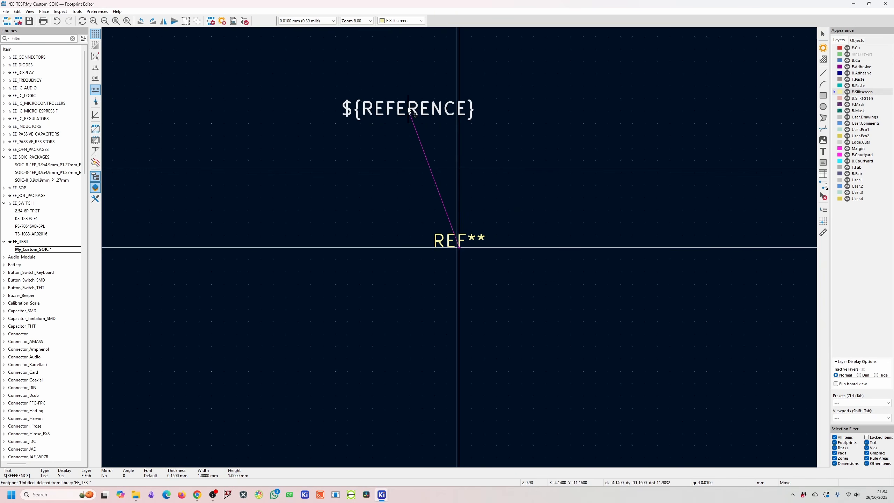
pyautogui.moveTo(463, 244); pyautogui.dragTo(366, 134)
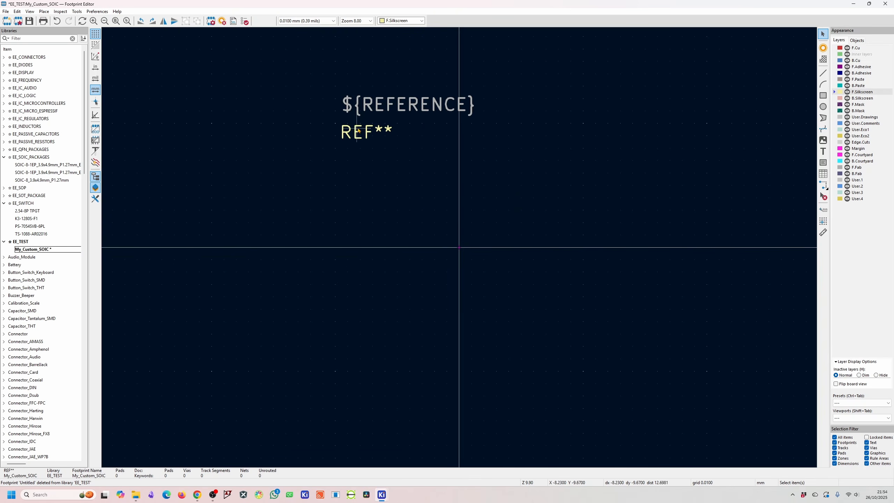
pyautogui.click(381, 111)
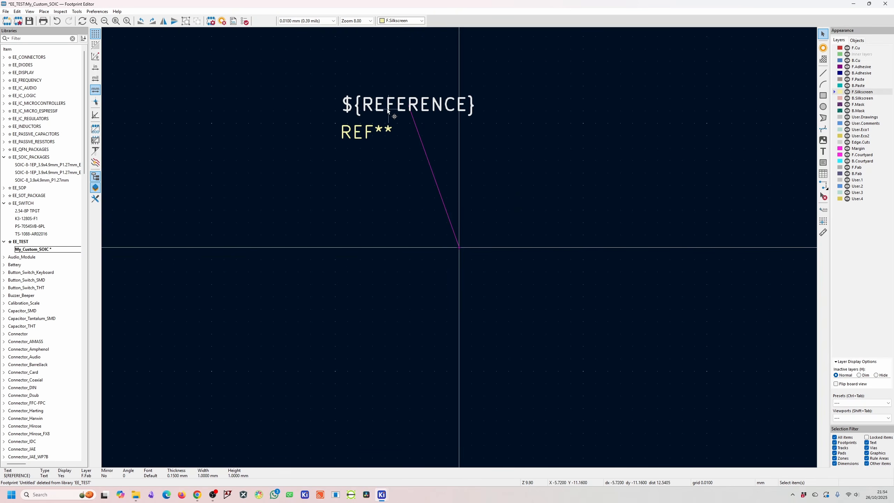
pyautogui.doubleClick(382, 105)
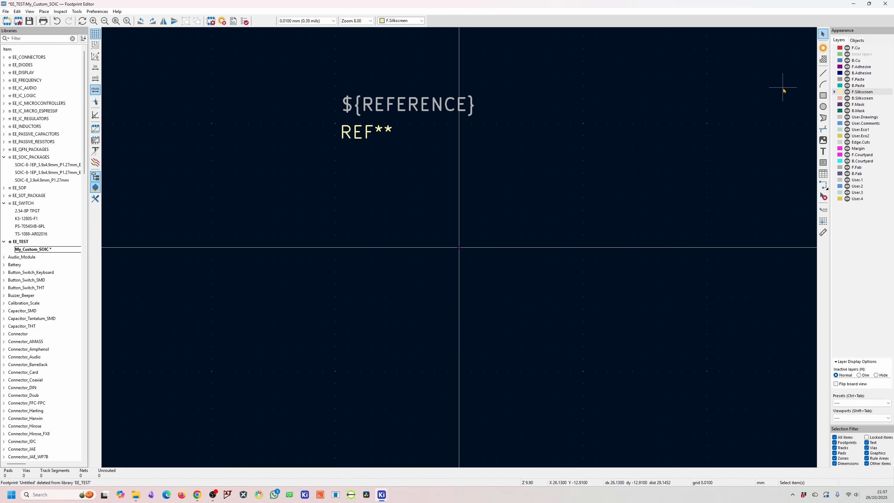
# Place an SMD pad on the horizontal axis at about X -4.5 mm and set its pad number to 1.
pyautogui.click(822, 48)
pyautogui.click(404, 248)
pyautogui.press('Escape')
pyautogui.doubleClick(403, 253)
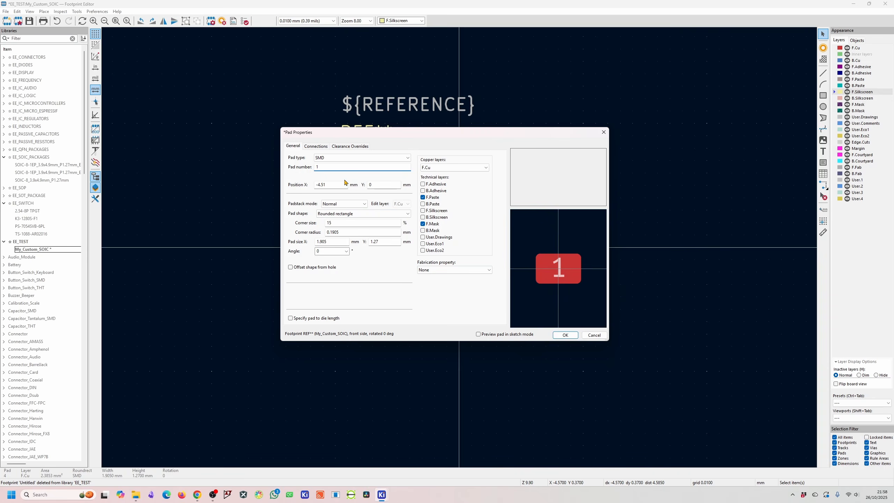
pyautogui.click(603, 132)
pyautogui.doubleClick(402, 249)
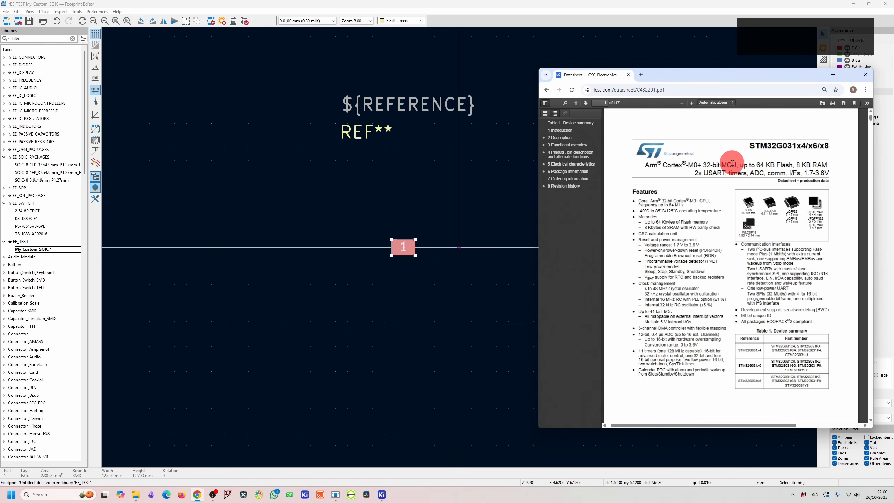
# Look through the package information in the STM32G031 datasheet and examine the recommended footprint drawing for the SO8N package.
pyautogui.scroll(-3, 668, 249)
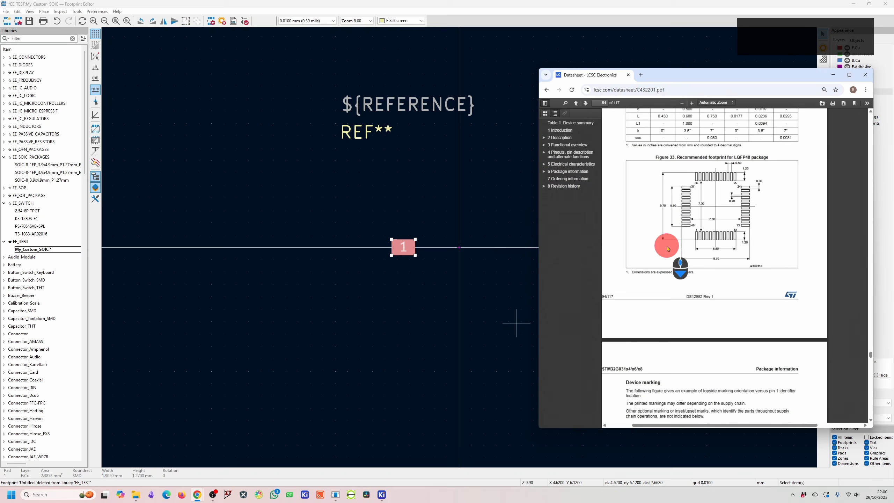
pyautogui.scroll(-12, 668, 249)
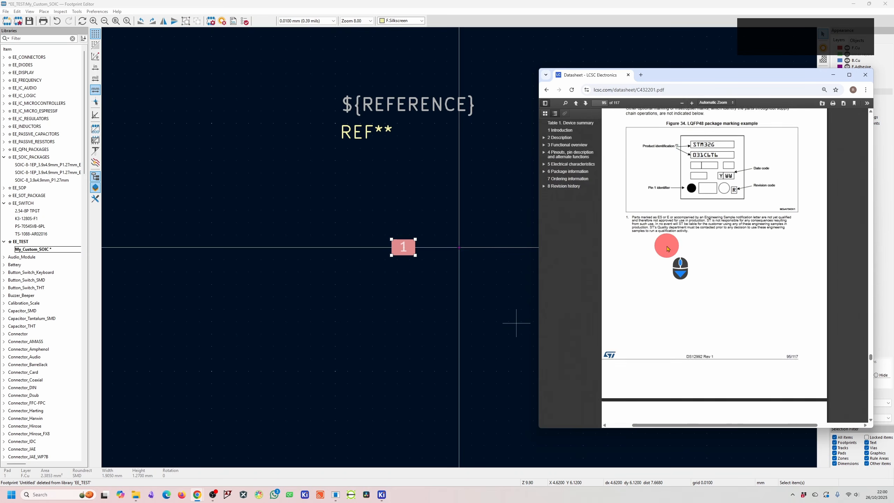
pyautogui.scroll(-15, 667, 246)
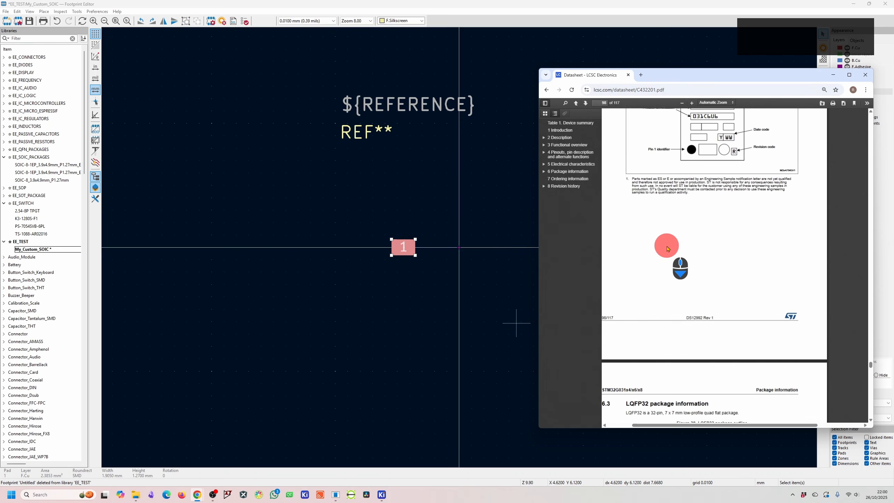
pyautogui.doubleClick(692, 69)
pyautogui.scroll(-8, 678, 274)
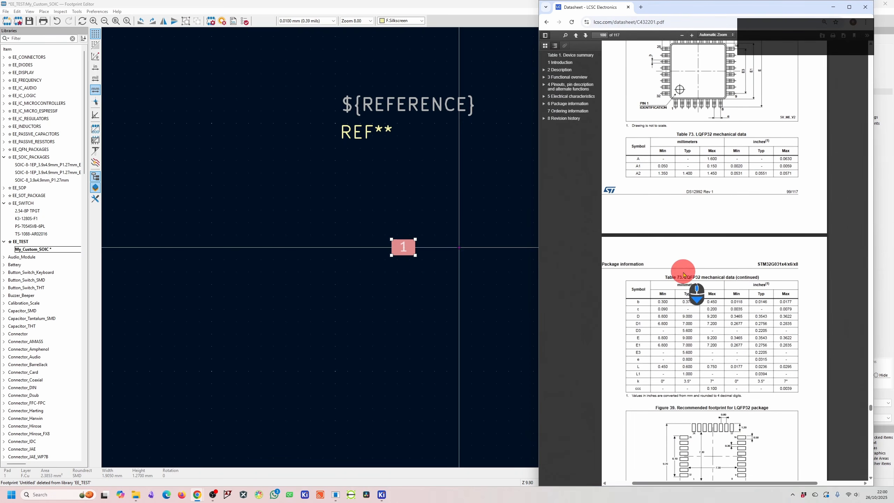
pyautogui.scroll(-10, 688, 286)
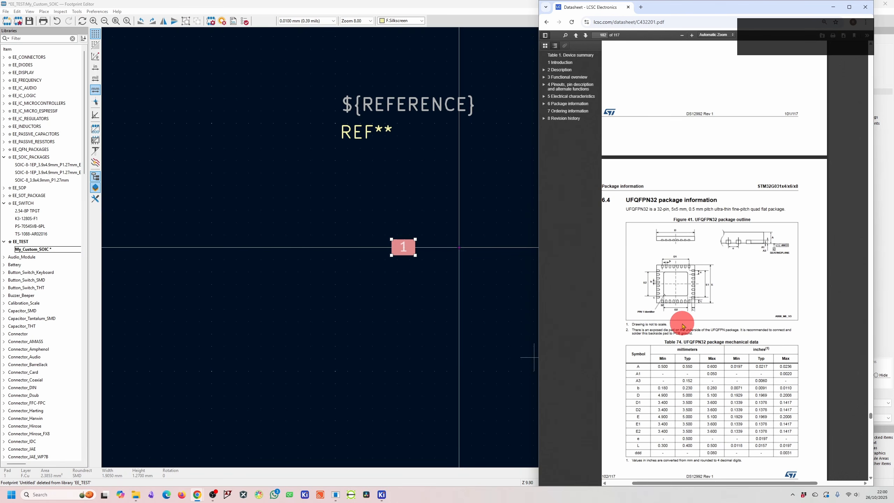
pyautogui.scroll(-15, 682, 325)
pyautogui.scroll(-20, 682, 326)
pyautogui.scroll(3, 702, 234)
pyautogui.scroll(-5, 714, 288)
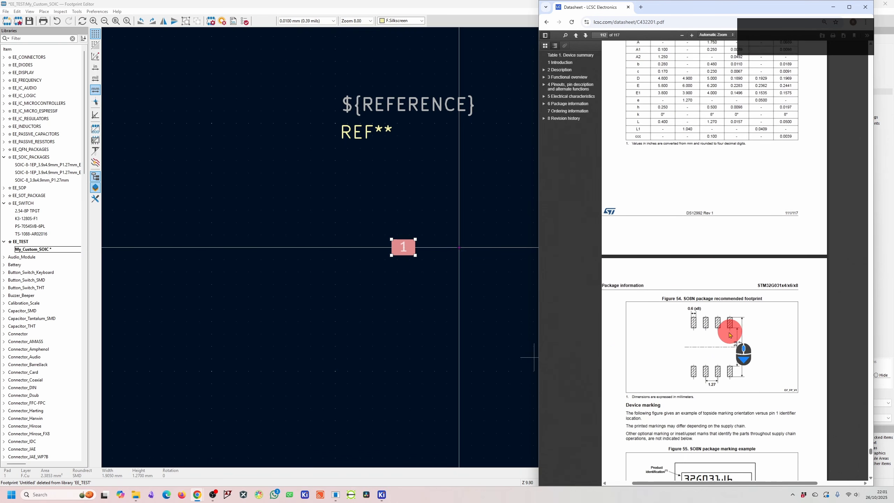
pyautogui.scroll(-3, 731, 333)
pyautogui.keyDown('ctrl'); pyautogui.scroll(3, 700, 252); pyautogui.keyUp('ctrl')
pyautogui.keyDown('ctrl'); pyautogui.scroll(2, 700, 252); pyautogui.keyUp('ctrl')
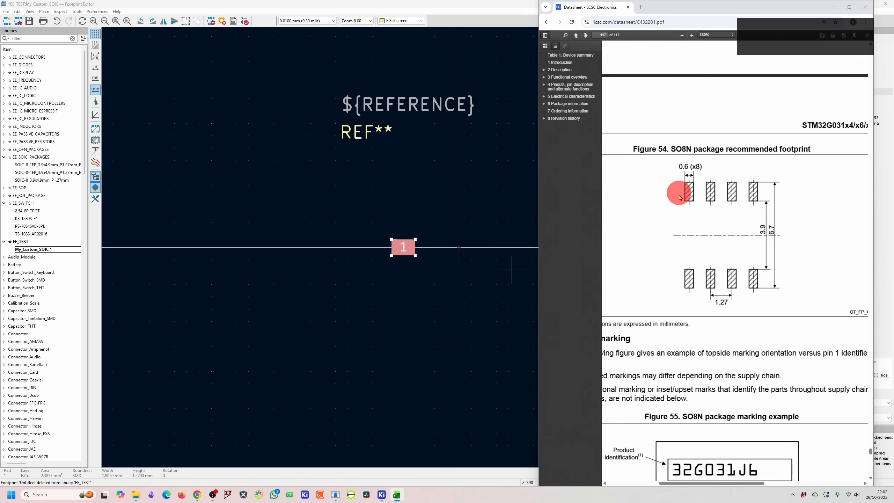
# Return to the footprint editor and set pad 1's size to 1.4 mm in X and 0.6 mm in Y.
pyautogui.click(430, 177)
pyautogui.doubleClick(408, 247)
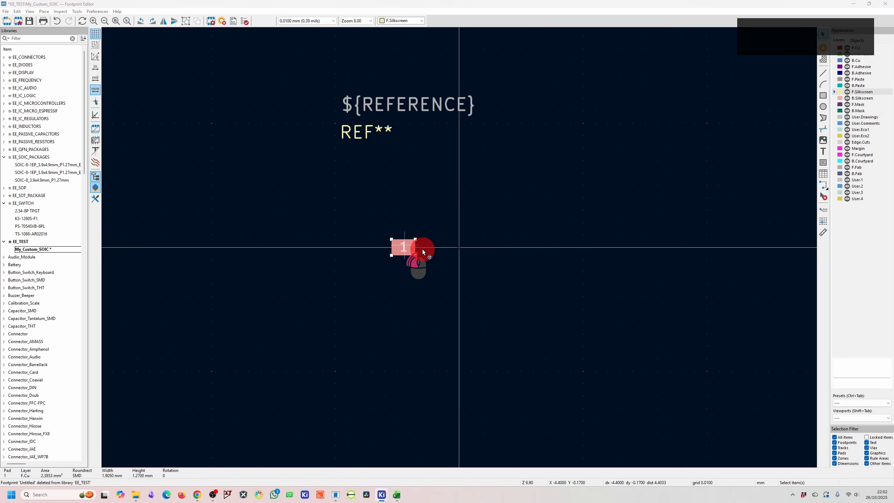
pyautogui.doubleClick(332, 241)
pyautogui.write('1.4')
pyautogui.doubleClick(372, 241)
pyautogui.press('BackSpace')
pyautogui.press('BackSpace')
pyautogui.press('BackSpace')
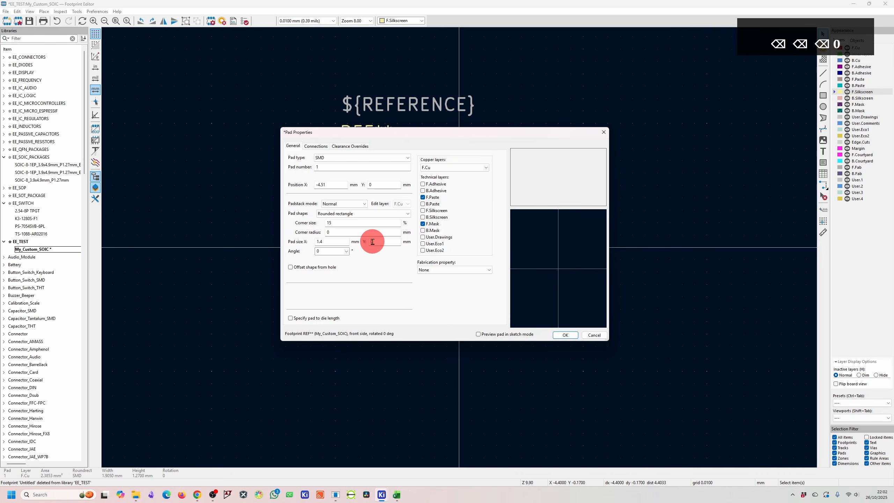
pyautogui.write('0.6')
pyautogui.press('Return')
# Check pad 1's position in its properties, and switch to the datasheet to examine the SO8N pad row spacing.
pyautogui.doubleClick(401, 248)
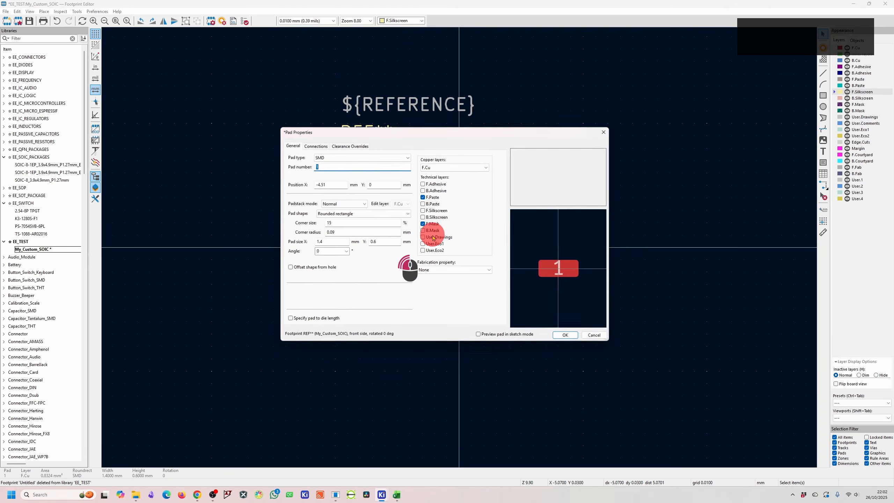
pyautogui.click(375, 190)
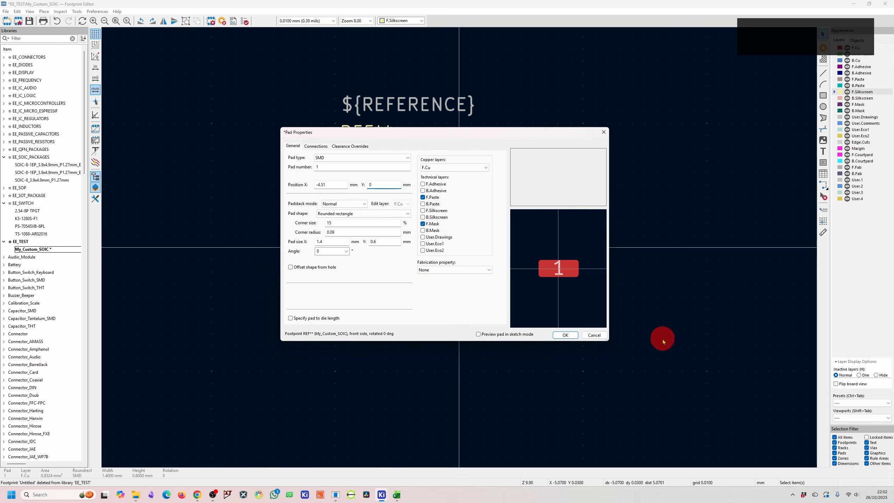
pyautogui.press('Escape')
pyautogui.hotkey('alt', 'Tab')
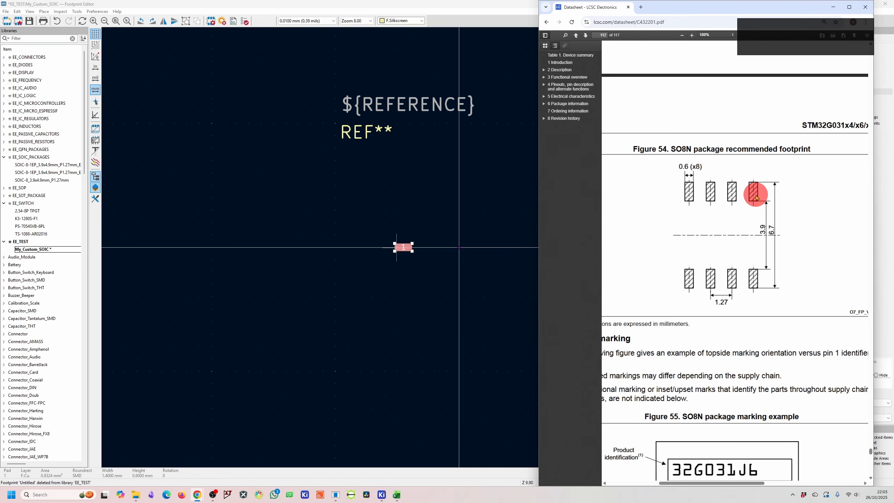
# Set pad 1's X position to -2.5 mm in the footprint editor and reopen its properties to verify the value.
pyautogui.doubleClick(404, 247)
pyautogui.doubleClick(321, 184)
pyautogui.moveTo(315, 184); pyautogui.dragTo(318, 185)
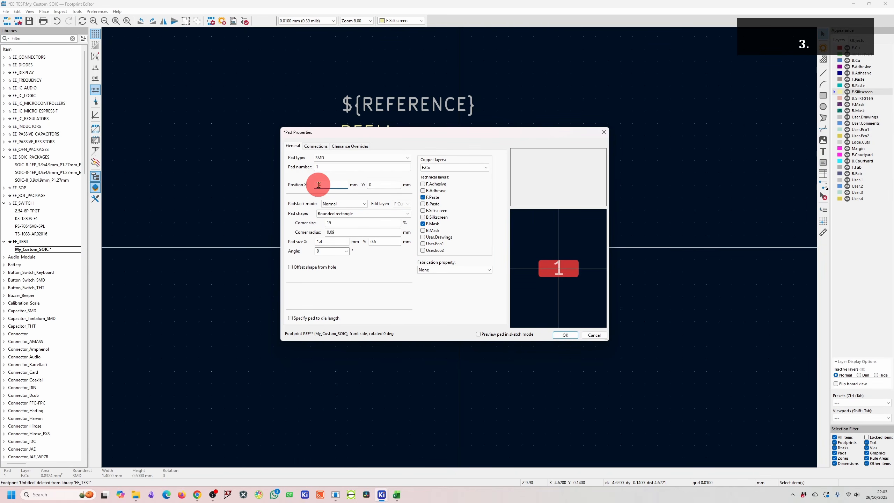
pyautogui.press('Return')
pyautogui.press('Escape')
pyautogui.scroll(3, 422, 235)
pyautogui.click(386, 221)
pyautogui.doubleClick(385, 221)
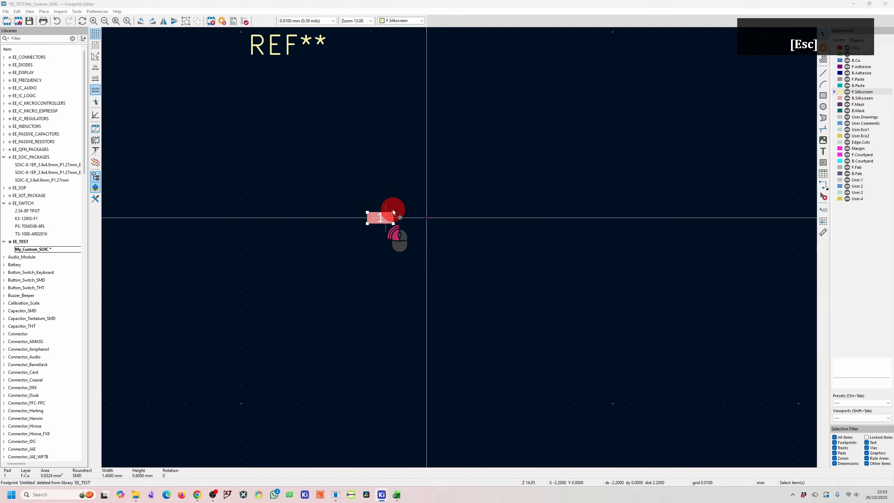
pyautogui.doubleClick(318, 185)
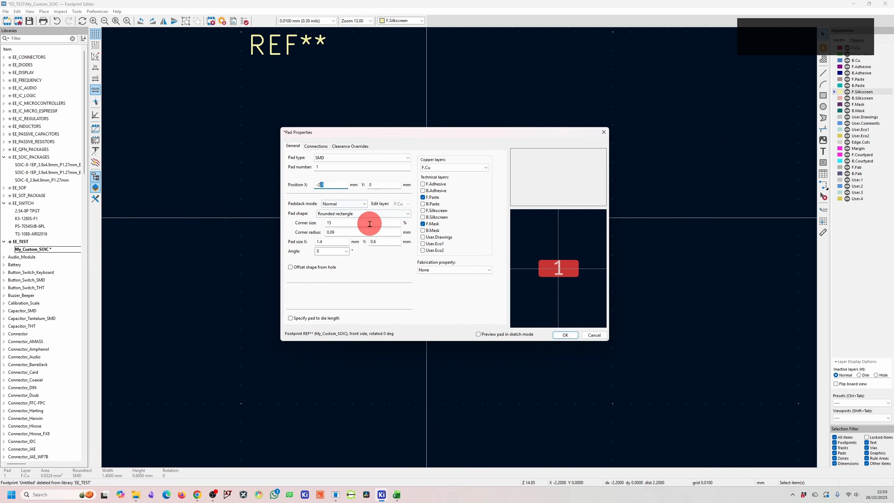
pyautogui.press('Escape')
pyautogui.press('Delete')
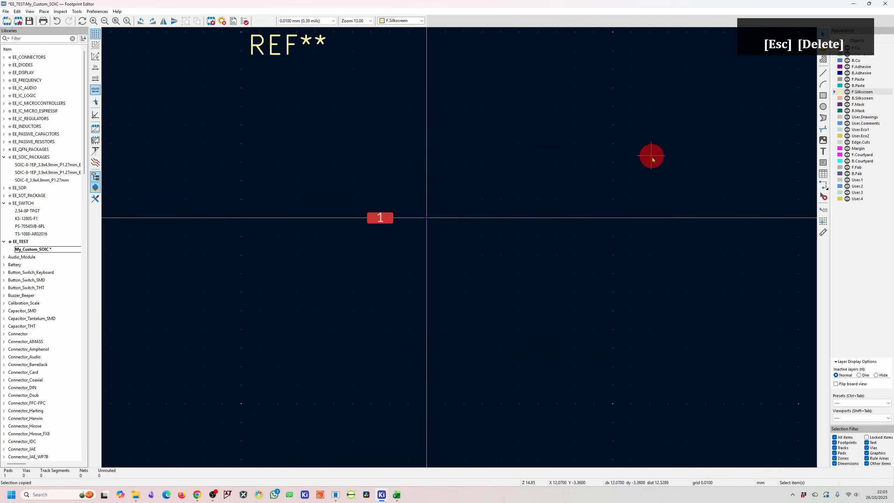
# Place pad 2 below pad 1 and set its Y position to 1.27 mm, following the pitch in the datasheet.
pyautogui.click(823, 51)
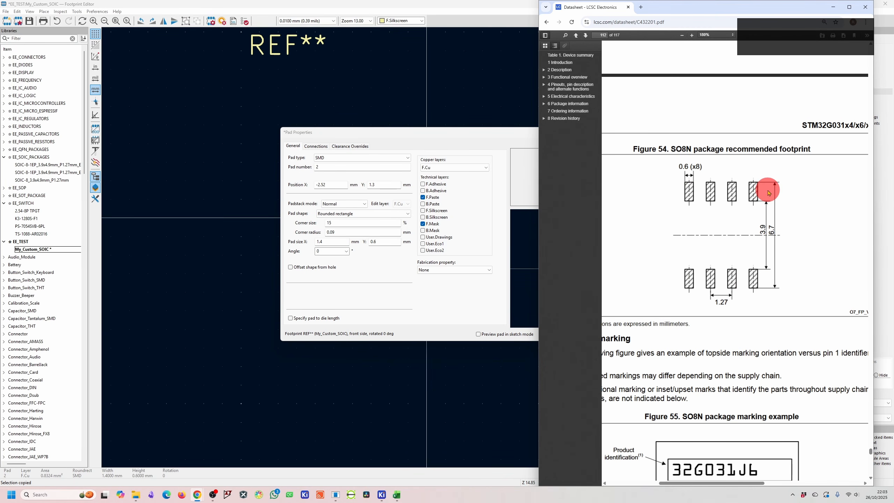
pyautogui.click(552, 284)
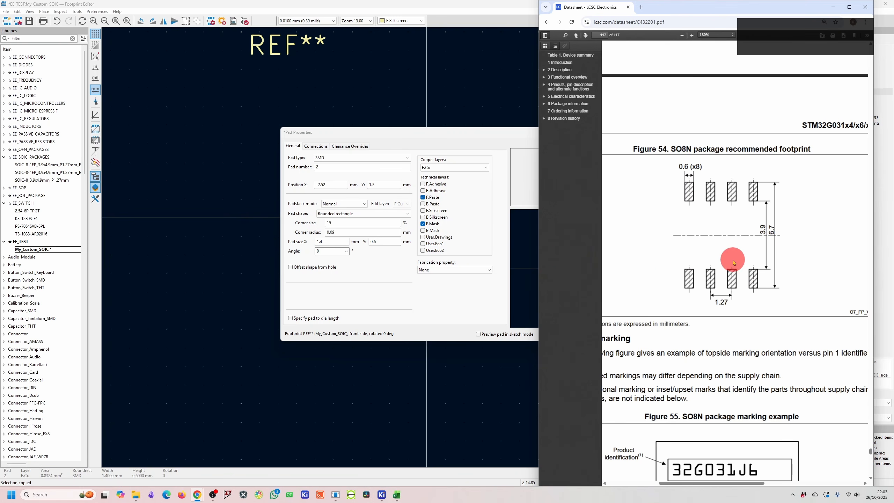
pyautogui.click(395, 185)
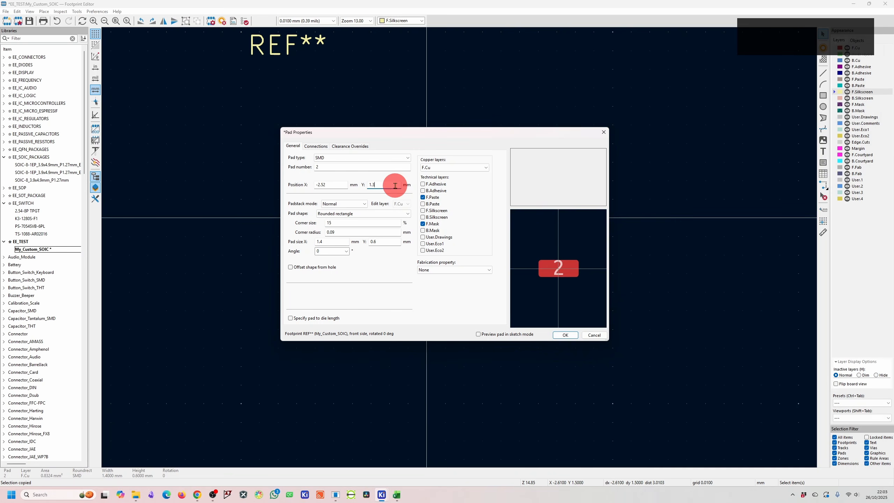
pyautogui.write('27')
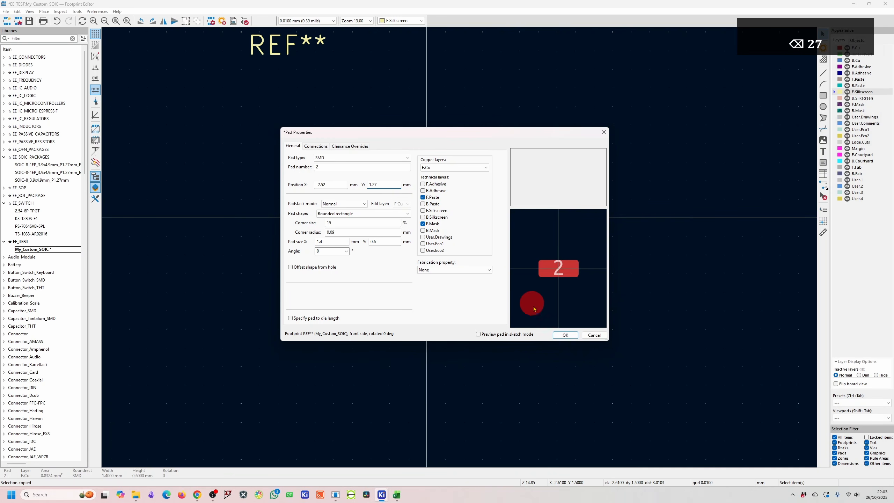
pyautogui.press('Return')
pyautogui.press('Escape')
pyautogui.press('Escape')
pyautogui.press('Escape')
pyautogui.press('Escape')
# Switch the grid to 0.1270 mm (5.00 mils) and place pad 3 below pad 2.
pyautogui.rightClick(379, 263)
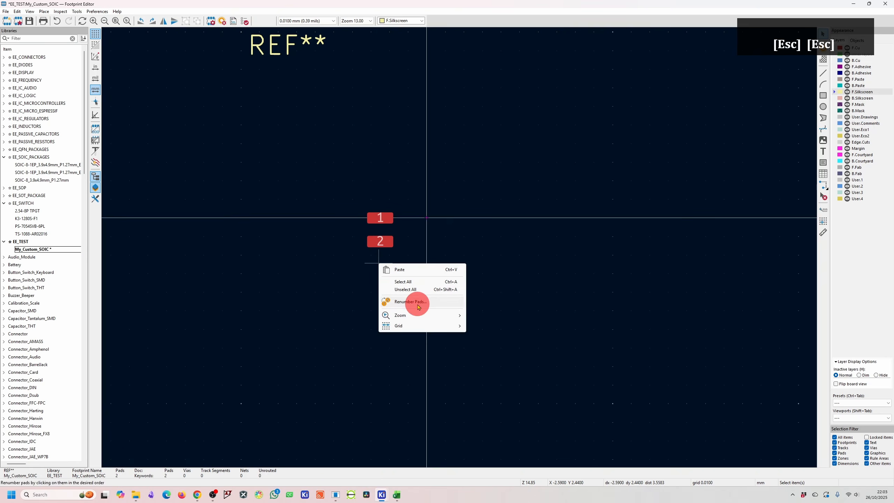
pyautogui.moveTo(435, 326)
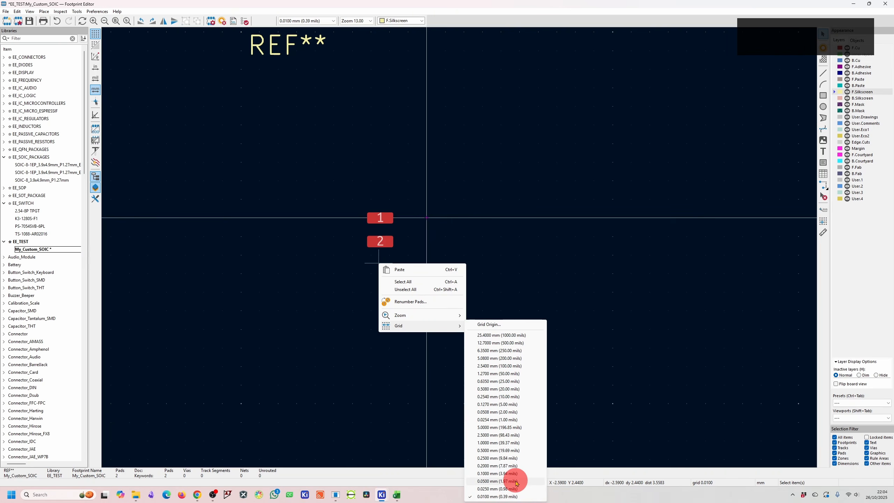
pyautogui.click(508, 404)
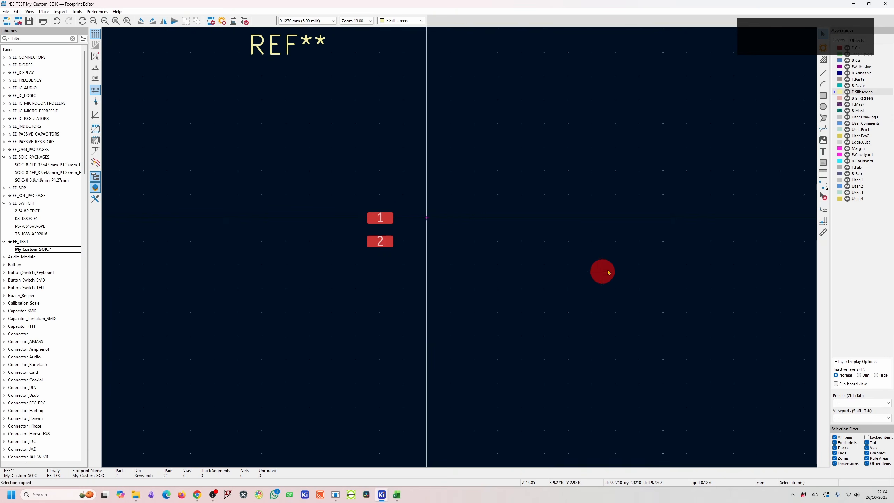
pyautogui.click(823, 47)
pyautogui.click(379, 264)
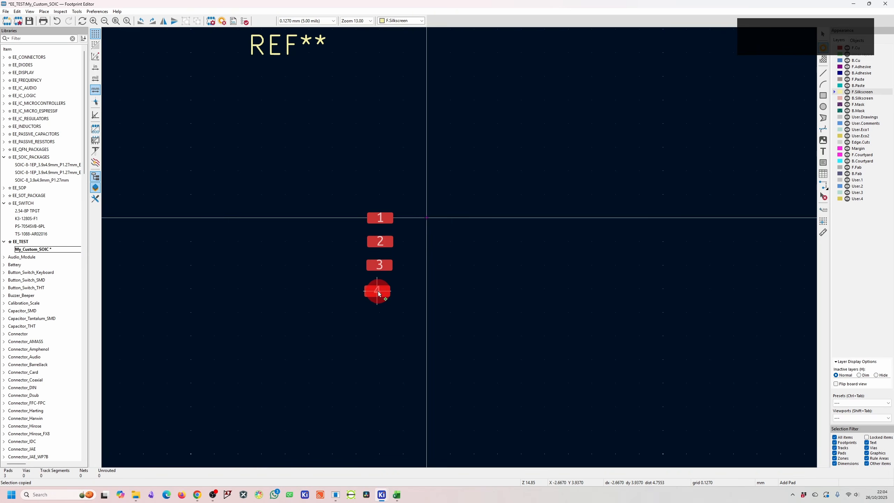
pyautogui.press('Escape')
# Set pad 3's position to X -2.5 mm and Y 1.27*2 mm, and position pad 4 one pitch below it.
pyautogui.doubleClick(379, 264)
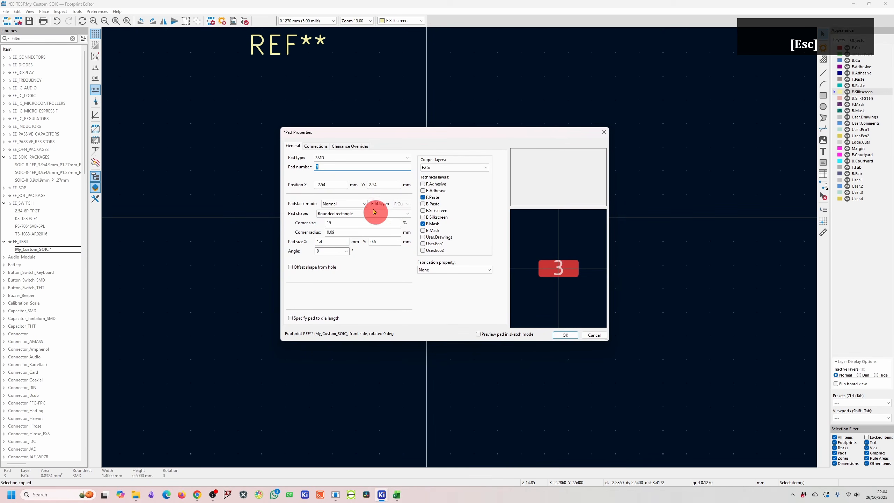
pyautogui.moveTo(384, 184); pyautogui.dragTo(331, 194)
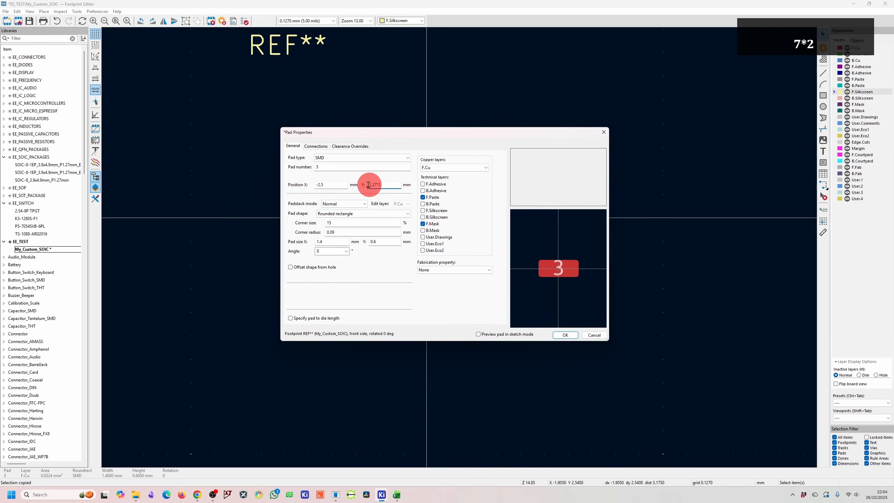
pyautogui.click(574, 337)
pyautogui.doubleClick(381, 291)
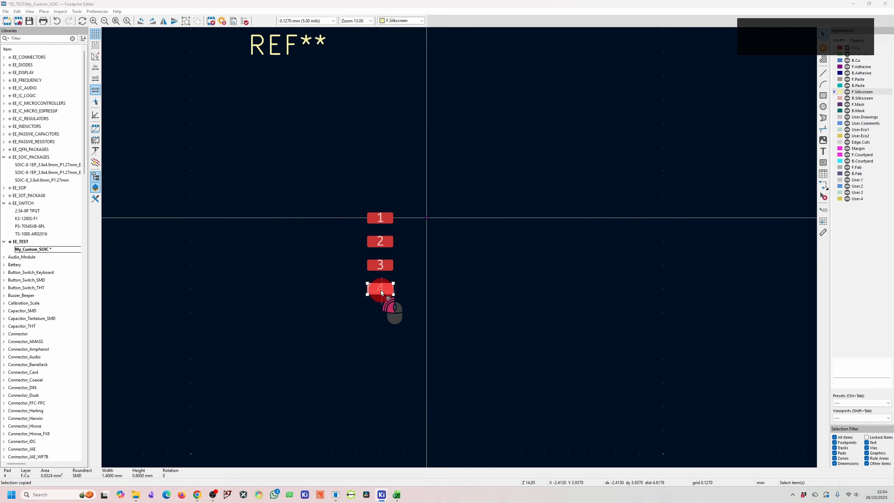
pyautogui.moveTo(390, 186); pyautogui.dragTo(347, 188)
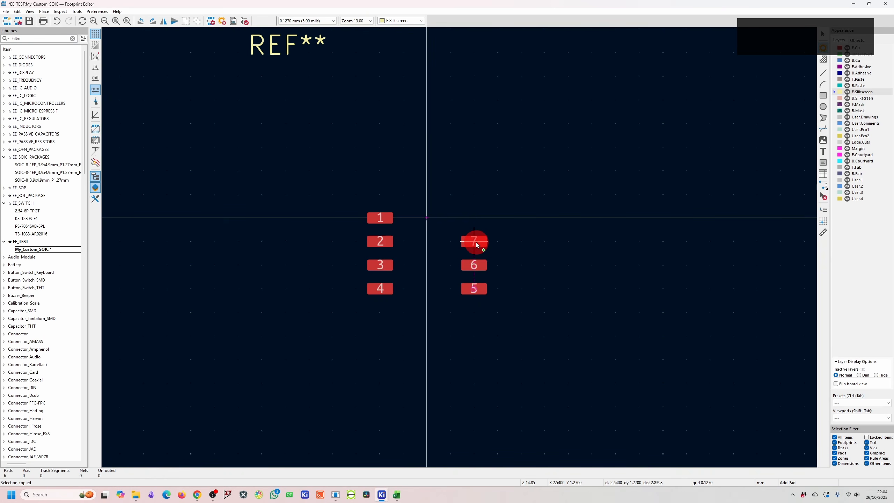
# Place pads 5 to 8 in a column opposite pads 4 to 1, at about X 2.54 mm.
pyautogui.click(476, 242)
pyautogui.click(475, 219)
pyautogui.press('Escape')
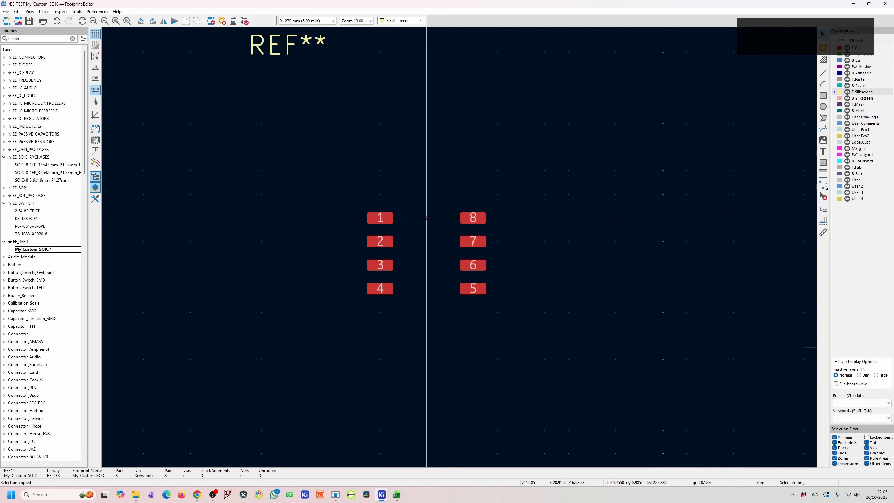
# Switch to the datasheet and examine the SO8N package outline and its mechanical data table.
pyautogui.hotkey('alt', 'Tab')
pyautogui.scroll(10, 692, 348)
pyautogui.scroll(1, 692, 348)
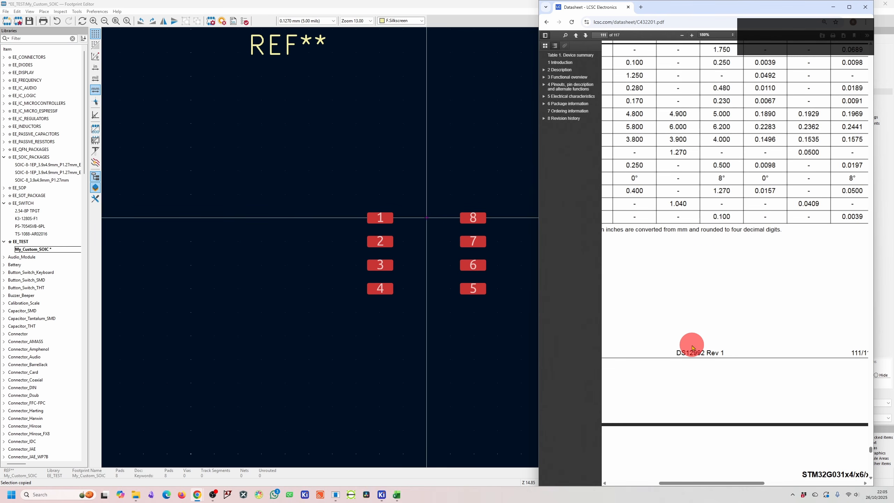
pyautogui.scroll(8, 692, 349)
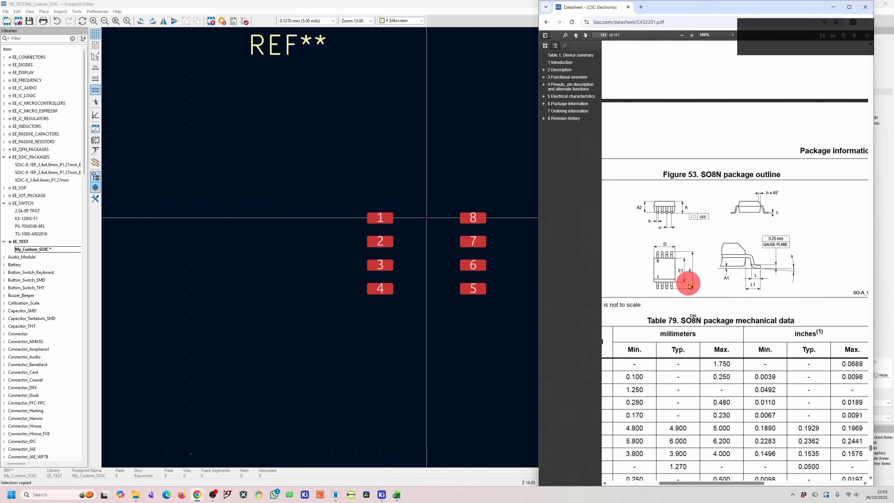
pyautogui.keyDown('ctrl'); pyautogui.scroll(-3, 689, 286); pyautogui.keyUp('ctrl')
pyautogui.scroll(2, 674, 254)
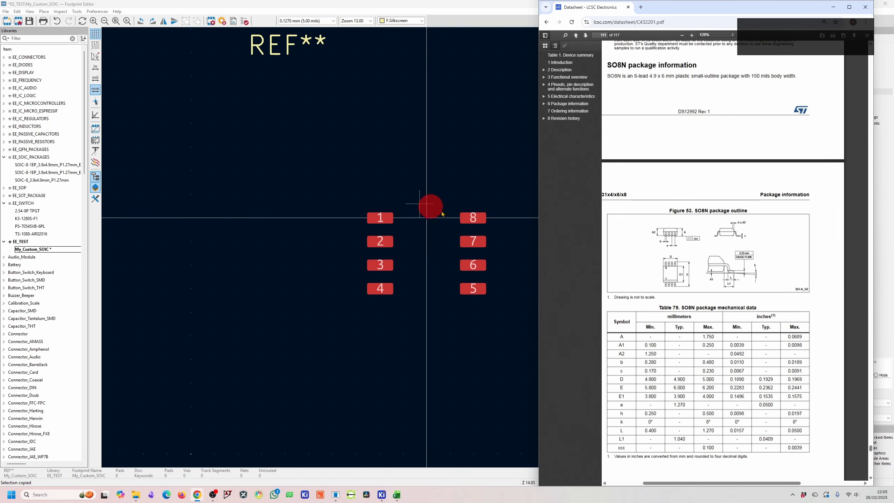
# Draw an F.Silkscreen rectangle about 2.8 mm wide and 5.3 mm high between the two pad columns of the footprint.
pyautogui.click(490, 196)
pyautogui.click(823, 95)
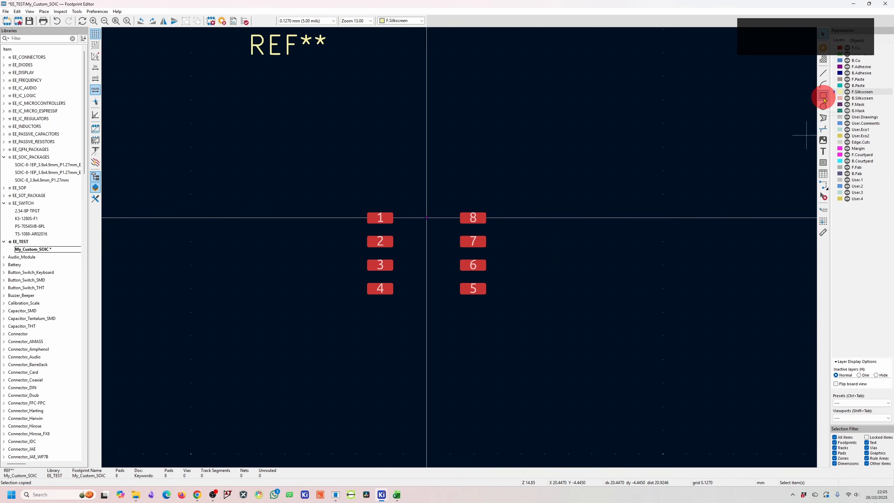
pyautogui.click(401, 203)
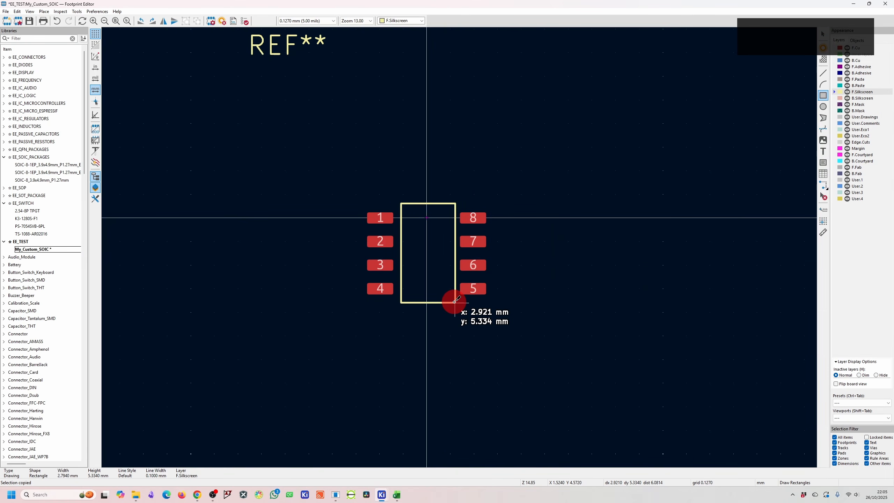
pyautogui.click(453, 302)
pyautogui.press('Escape')
pyautogui.press('Escape')
# Draw a triangular pin 1 marker on F.Silkscreen above pad 1, about 0.89 mm wide and 0.5 mm high.
pyautogui.click(823, 73)
pyautogui.click(370, 189)
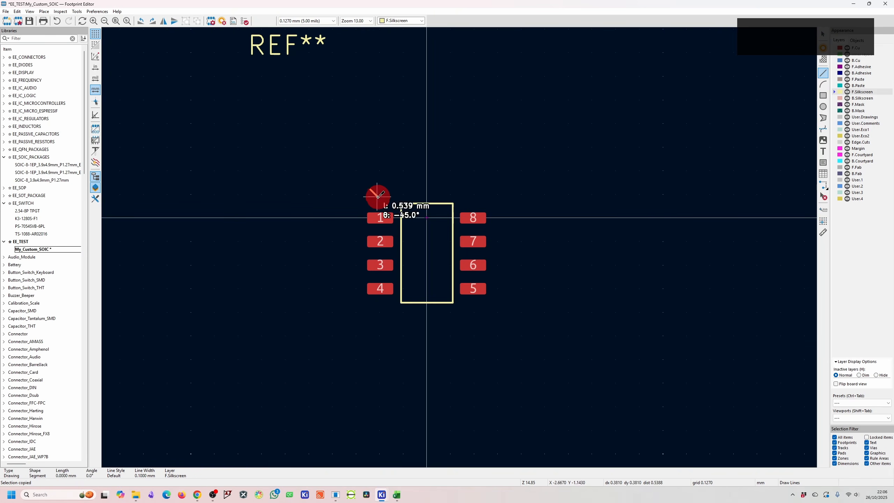
pyautogui.click(379, 200)
pyautogui.click(387, 189)
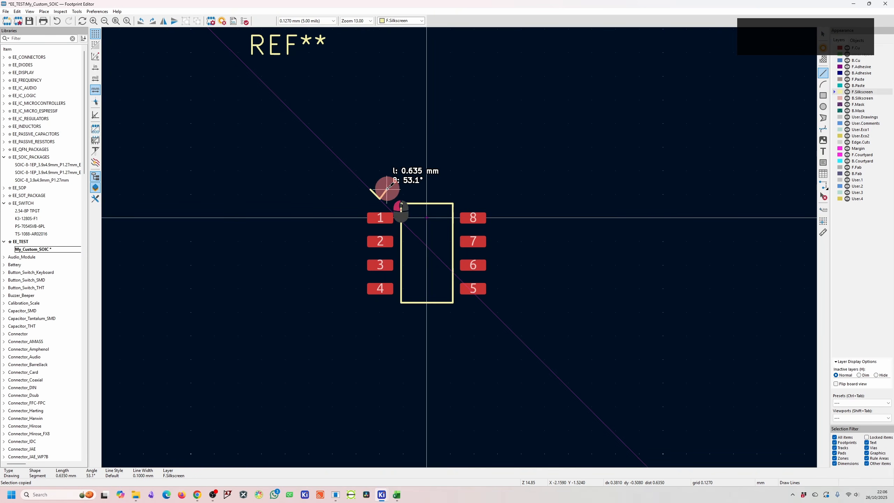
pyautogui.click(371, 190)
pyautogui.press('Escape')
pyautogui.press('Escape')
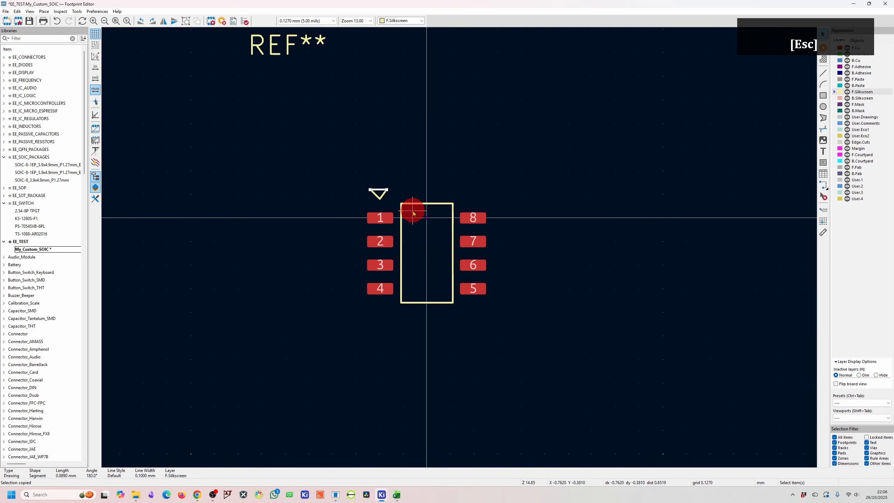
# Pull both upper corners of the silkscreen triangle inward so that it is symmetrical about its lower tip.
pyautogui.scroll(8, 454, 248)
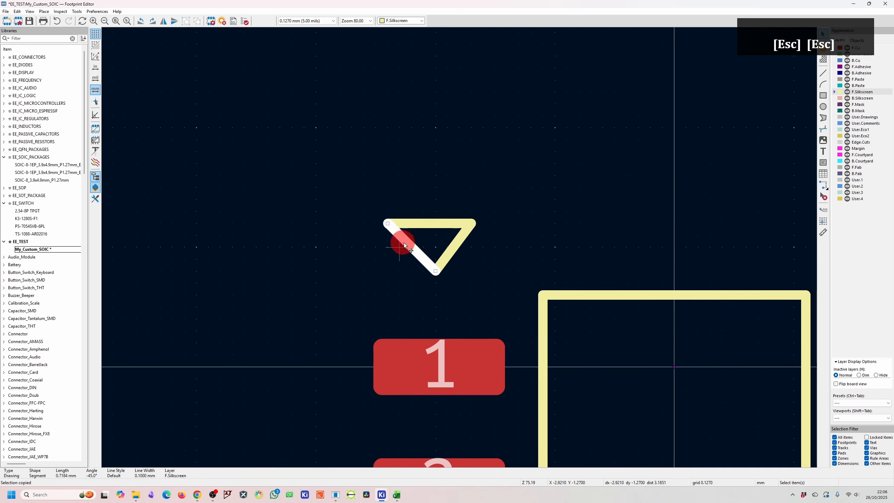
pyautogui.press('Escape')
pyautogui.click(393, 224)
pyautogui.moveTo(392, 221); pyautogui.dragTo(411, 223)
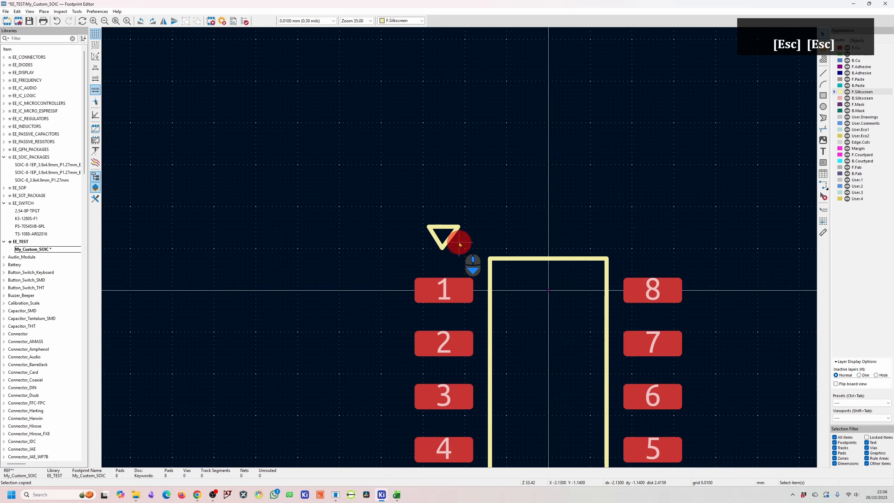
pyautogui.scroll(4, 458, 242)
pyautogui.click(451, 231)
pyautogui.moveTo(454, 216); pyautogui.dragTo(444, 220)
pyautogui.press('Escape')
pyautogui.scroll(-4, 507, 257)
# Draw a diagonal F.Silkscreen line across the corner of the body rectangle next to pad 1.
pyautogui.click(822, 73)
pyautogui.press('Escape')
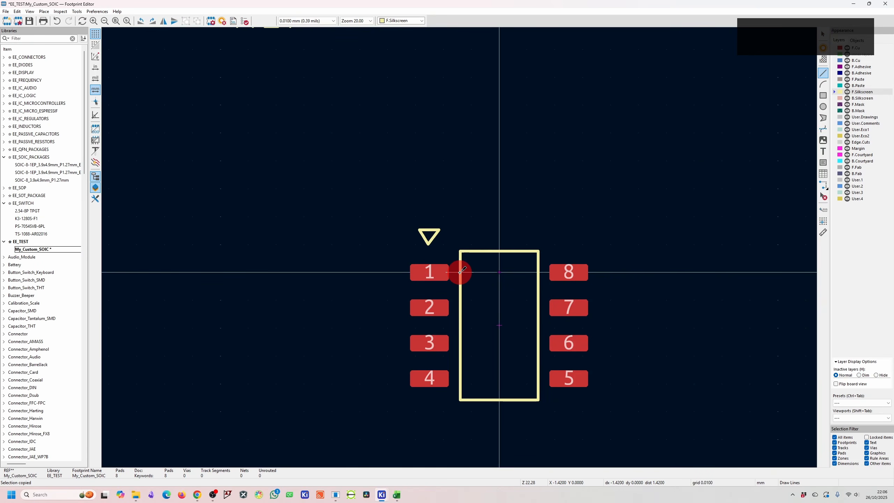
pyautogui.click(460, 272)
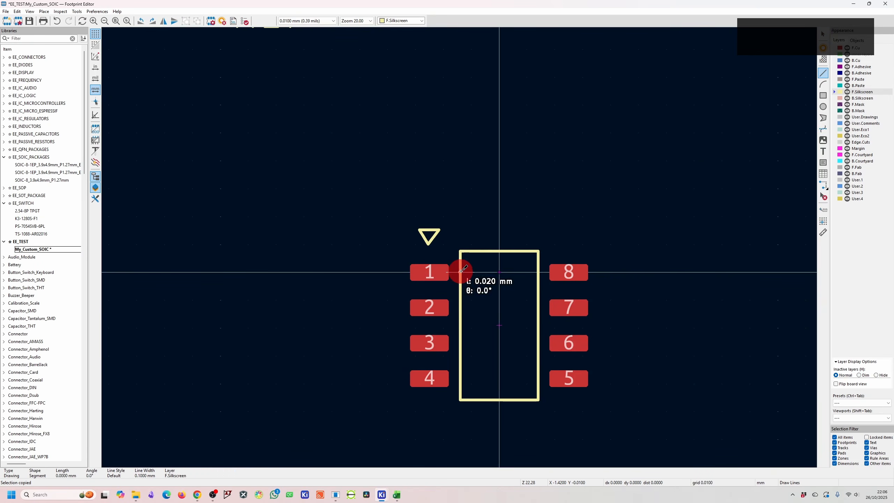
pyautogui.click(476, 251)
pyautogui.press('Escape')
# Draw a small F.Silkscreen circle inside the body rectangle beside the diagonal pin 1 corner.
pyautogui.scroll(-2, 471, 250)
pyautogui.scroll(4, 453, 248)
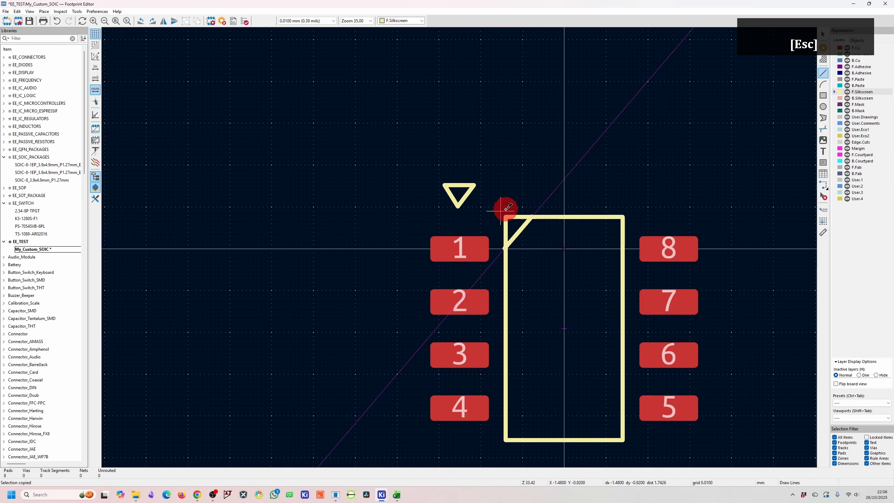
pyautogui.click(822, 107)
pyautogui.click(537, 246)
pyautogui.click(532, 238)
pyautogui.press('Escape')
pyautogui.press('Escape')
pyautogui.scroll(-4, 407, 190)
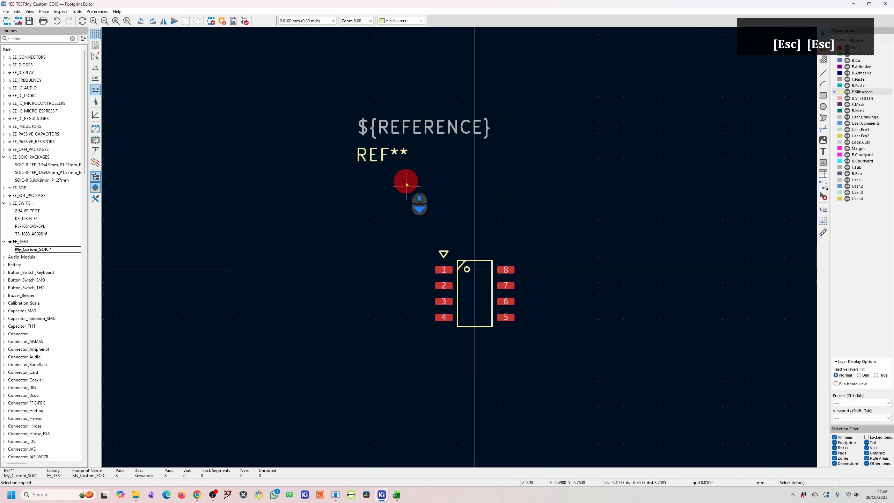
# Move the ${REFERENCE} text onto the body and rotate it 90°, and place the REF** text just above the outline.
pyautogui.press('Escape')
pyautogui.click(422, 123)
pyautogui.moveTo(422, 124); pyautogui.dragTo(504, 293)
pyautogui.press('r')
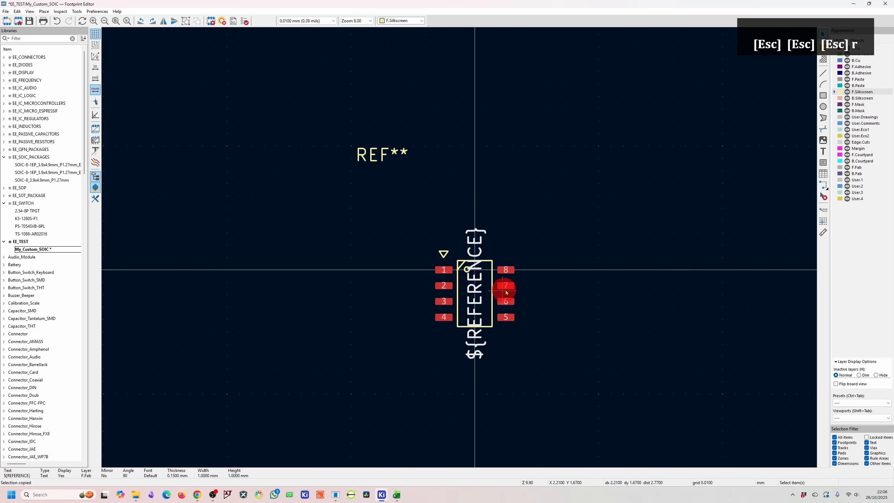
pyautogui.press('Escape')
pyautogui.moveTo(382, 159); pyautogui.dragTo(493, 247)
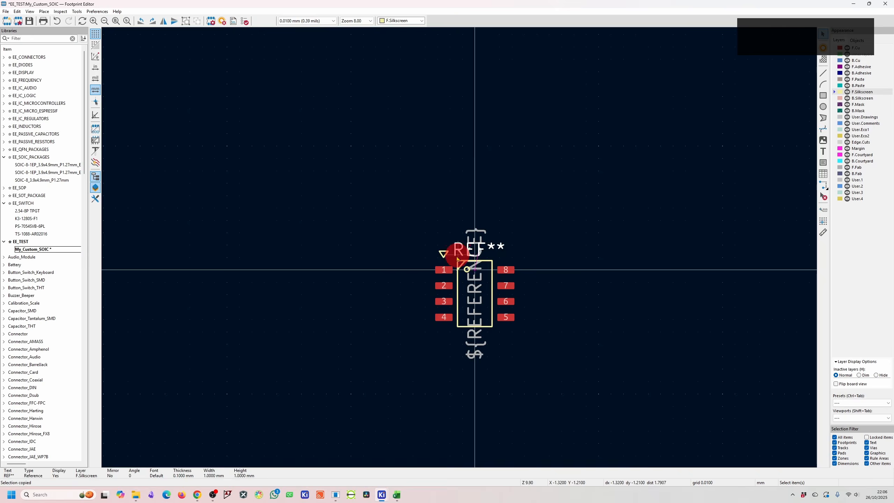
# Delete the silkscreen triangle above pad 1.
pyautogui.scroll(4, 455, 254)
pyautogui.moveTo(410, 180)
pyautogui.mouseDown()
pyautogui.moveTo(471, 234)
pyautogui.moveTo(496, 274)
pyautogui.mouseUp()
pyautogui.press('Delete')
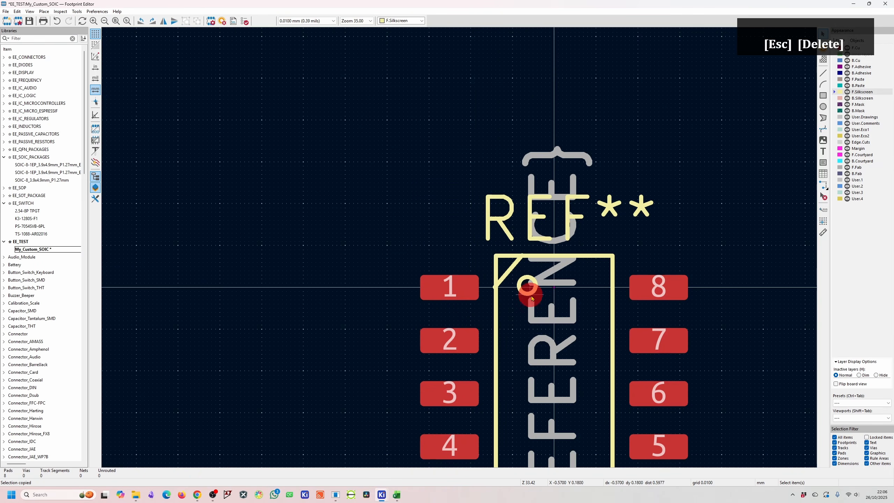
pyautogui.scroll(1, 506, 281)
pyautogui.scroll(-2, 493, 271)
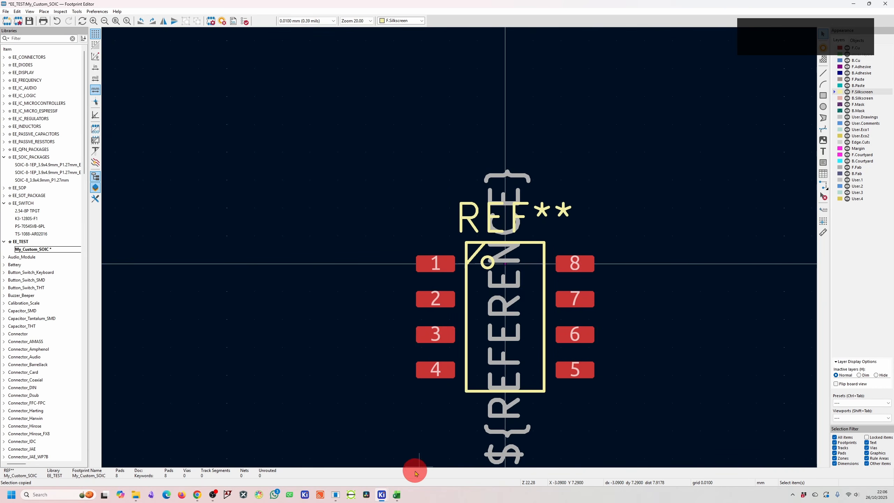
# Draw an F.Courtyard rectangle about 7.0 mm wide and 5.9 mm high enclosing all eight pads and the body outline.
pyautogui.click(861, 155)
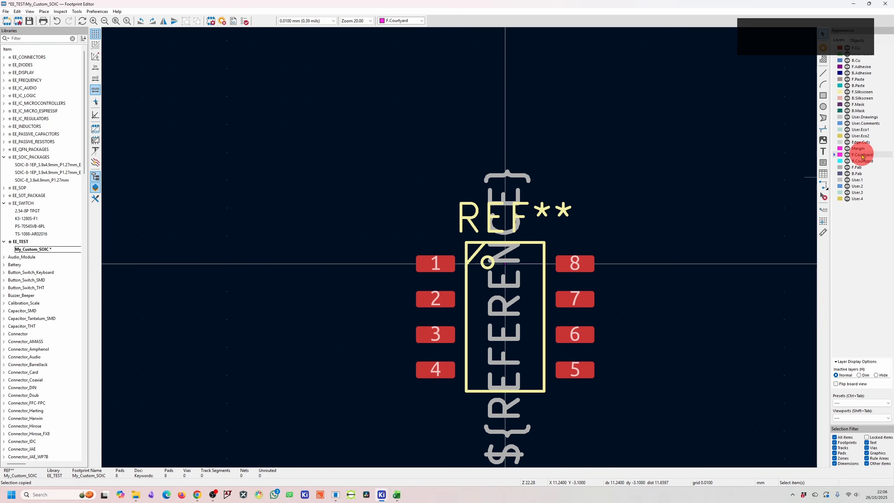
pyautogui.click(822, 95)
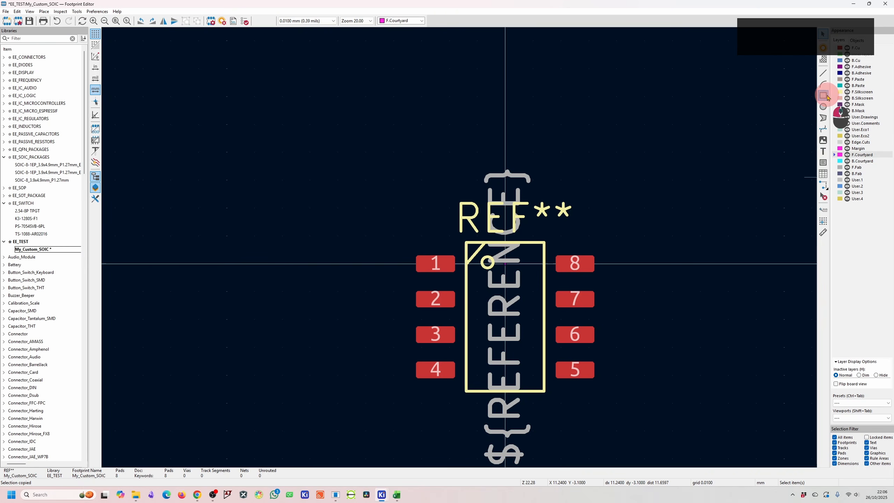
pyautogui.click(408, 233)
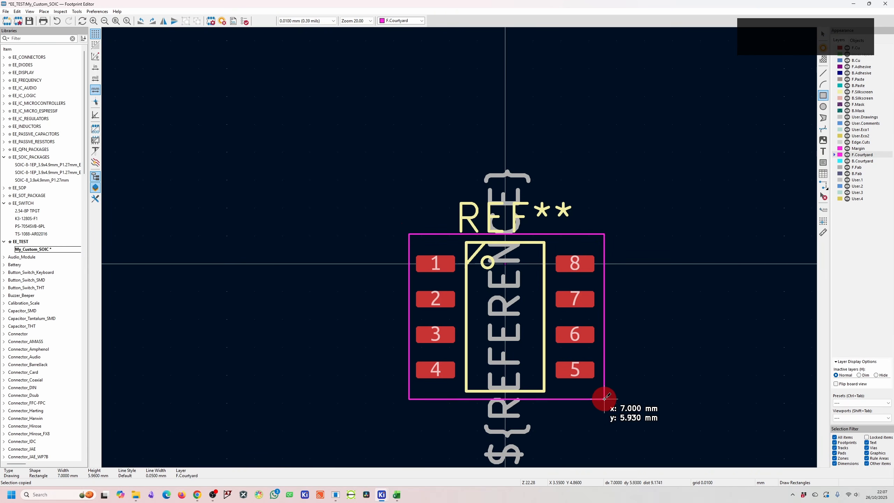
pyautogui.click(604, 397)
pyautogui.press('Escape')
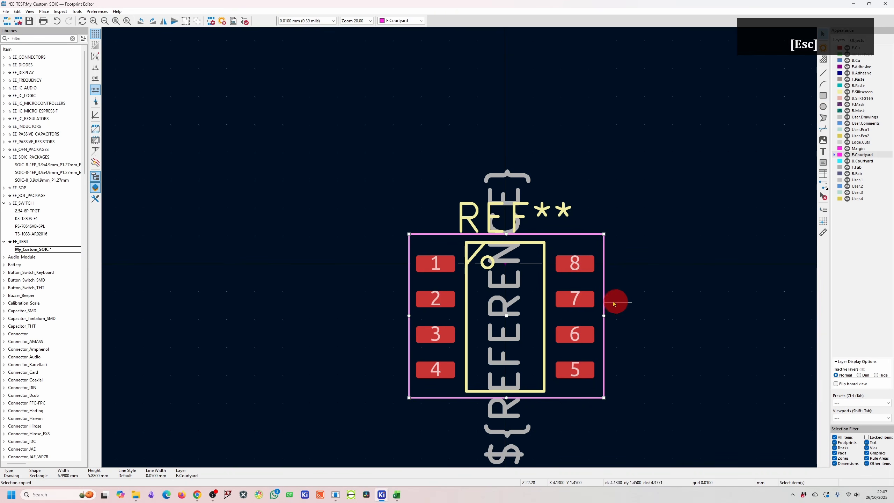
pyautogui.click(587, 377)
# Save the custom footprint and open SOIC-8-1EP_3.9x4.9mm_P1.27mm_EP2.29x3mm from the Package_SO library.
pyautogui.scroll(-20, 45, 297)
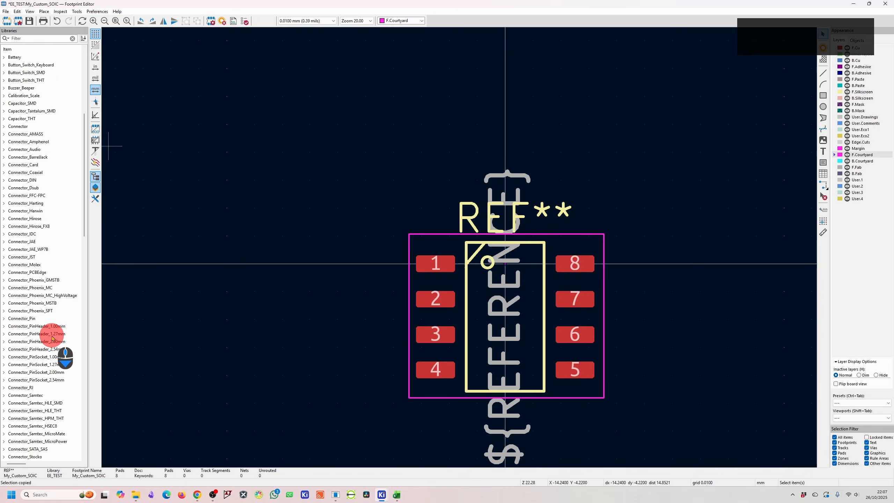
pyautogui.scroll(-5, 67, 364)
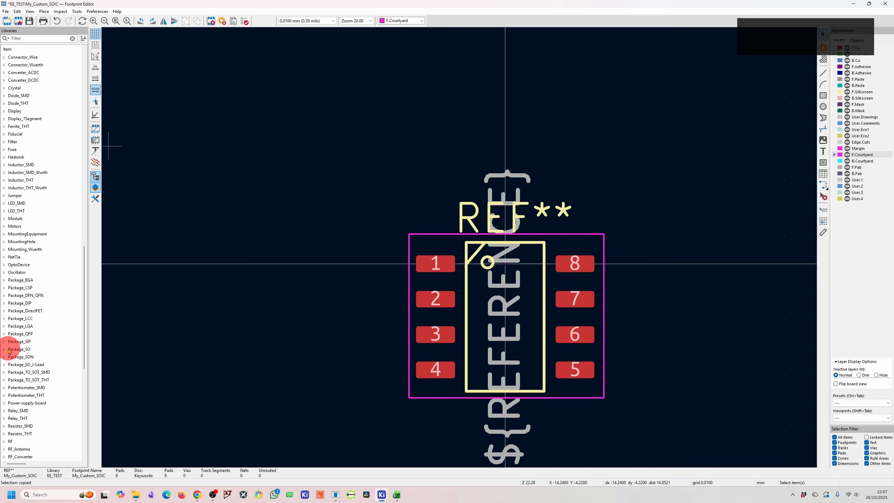
pyautogui.click(29, 20)
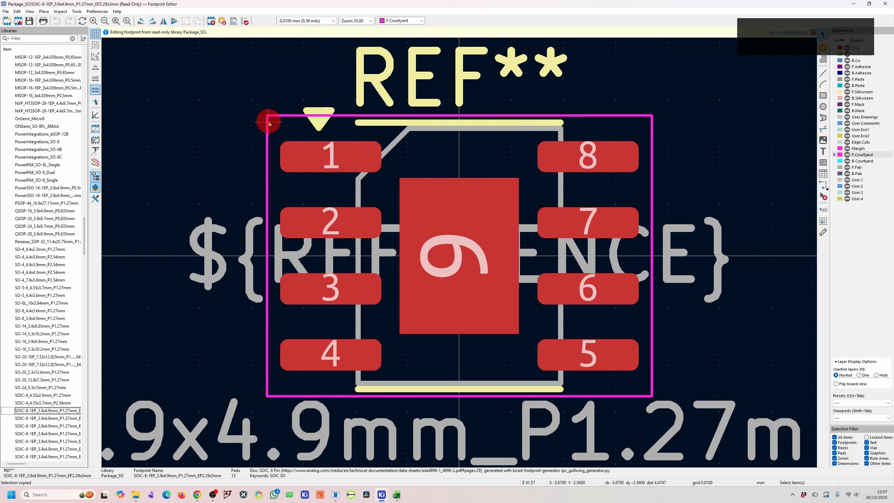
# Examine the courtyard, silkscreen lines and pin 1 marker of the Package_SO reference footprint.
pyautogui.click(266, 128)
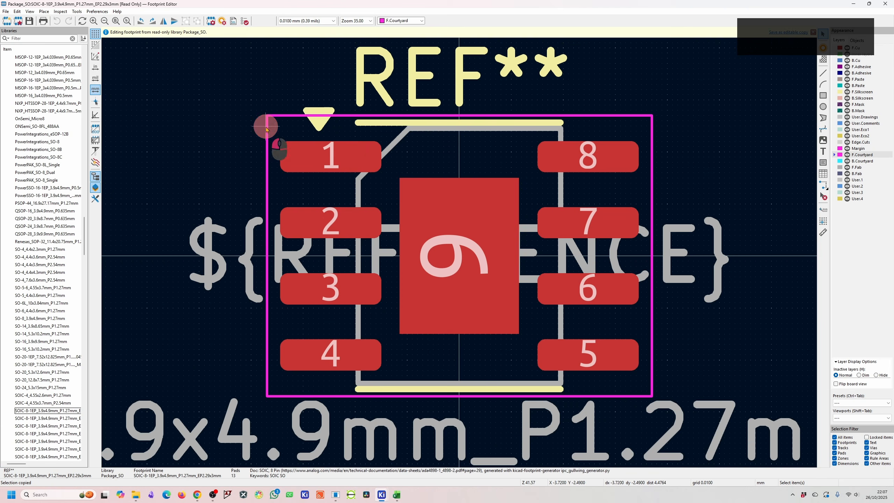
pyautogui.click(625, 404)
pyautogui.click(461, 391)
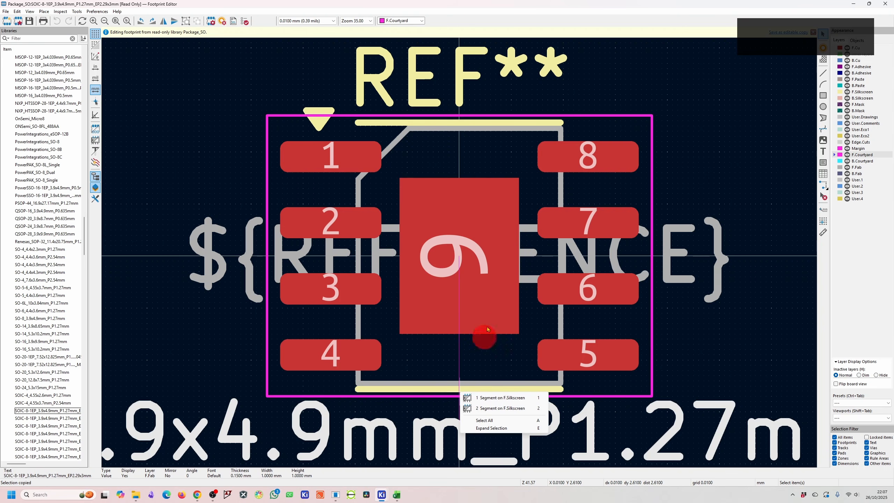
pyautogui.click(306, 101)
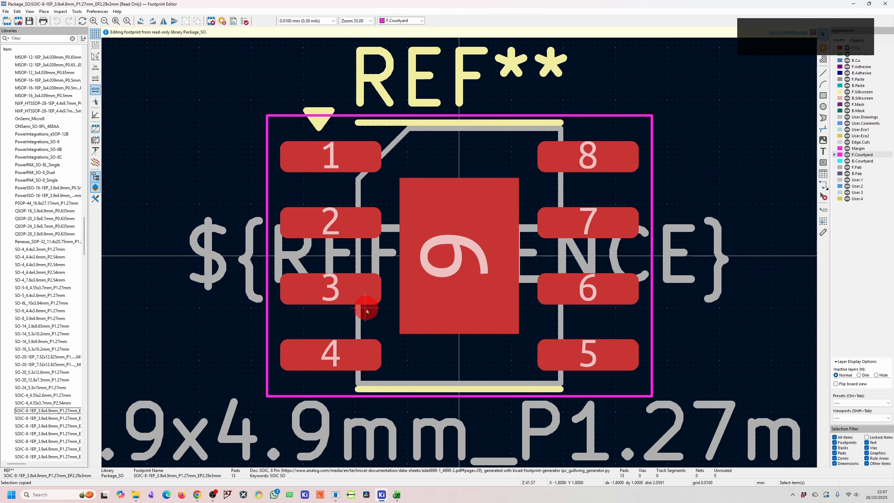
# Return to My_Custom_SOIC and view the ${REFERENCE} text's properties without changing them.
pyautogui.scroll(15, 44, 232)
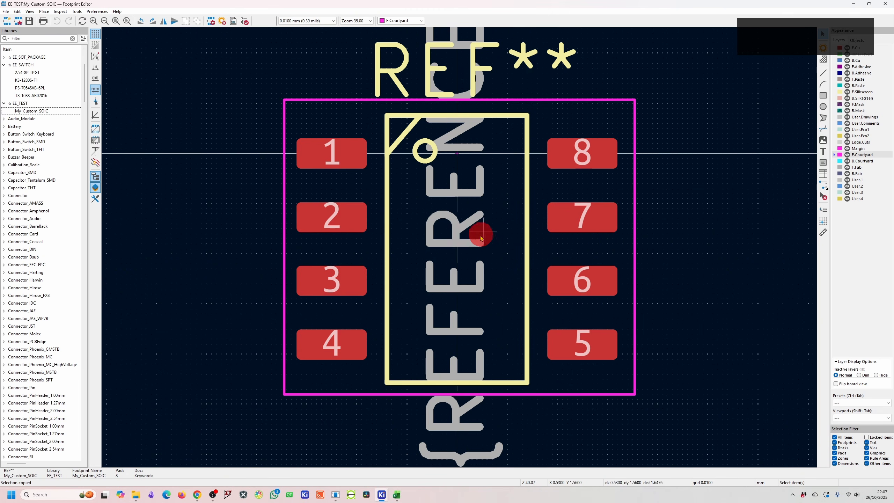
pyautogui.scroll(-2, 457, 235)
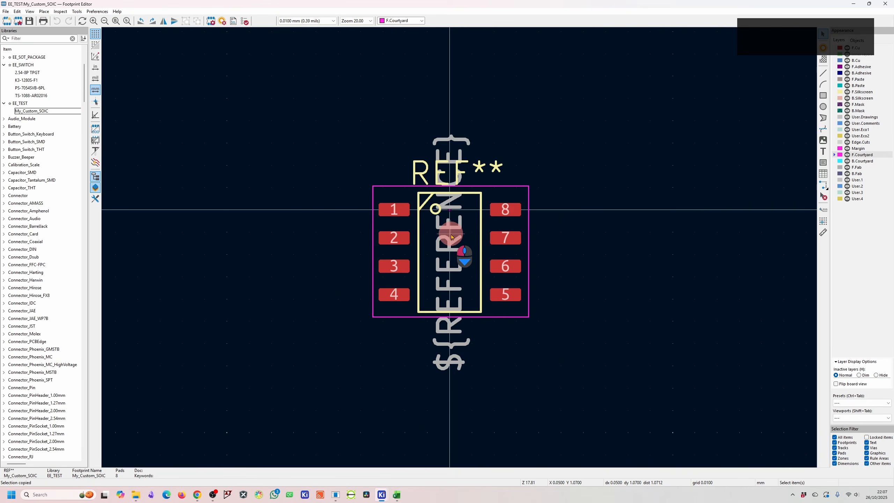
pyautogui.scroll(1, 448, 238)
pyautogui.doubleClick(465, 229)
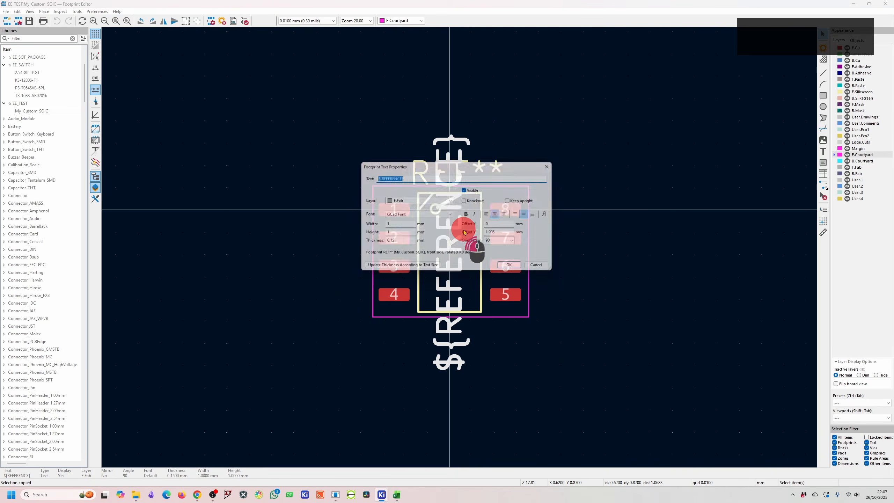
pyautogui.press('Escape')
pyautogui.press('Escape')
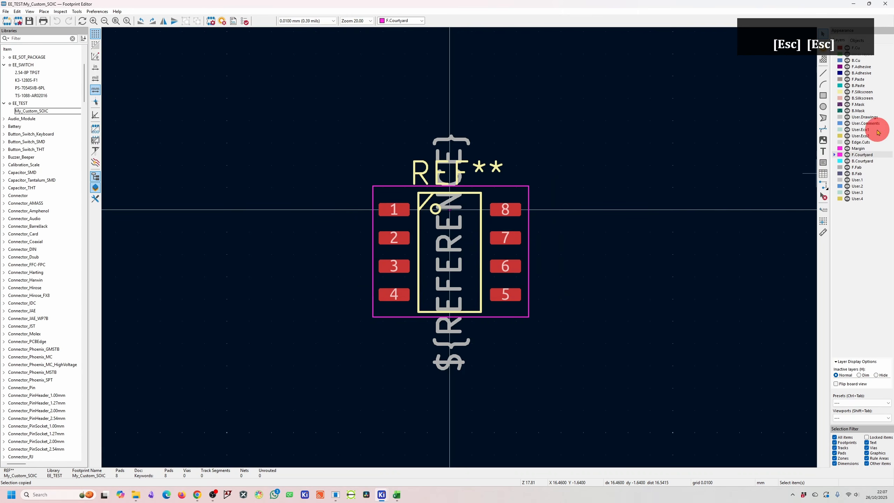
# Draw an F.Fab rectangle about 3.1 mm wide and 5.5 mm high just outside the silkscreen body rectangle.
pyautogui.click(860, 168)
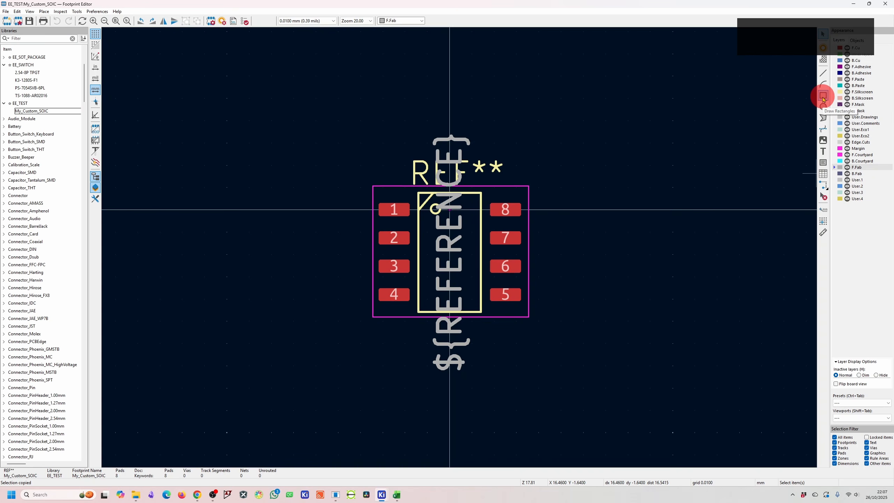
pyautogui.click(822, 96)
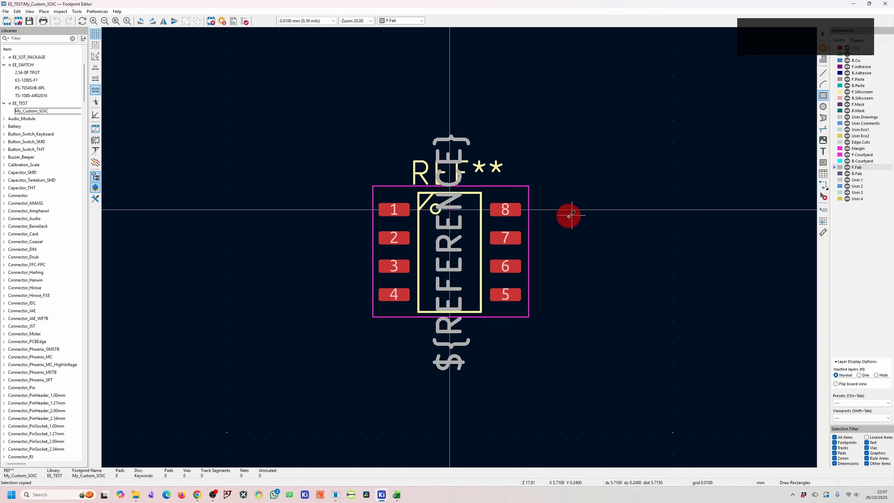
pyautogui.click(413, 191)
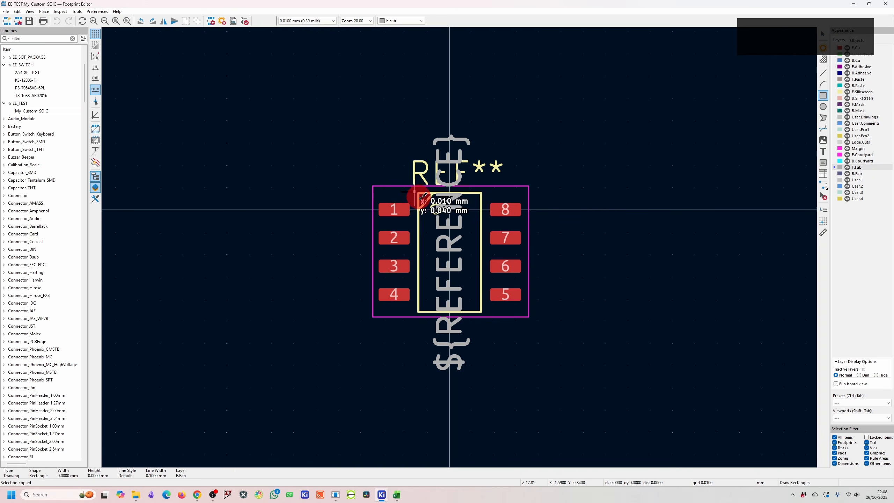
pyautogui.click(483, 314)
# Draw a narrow F.Fab rectangle about 0.56 mm wide and 5.54 mm high along the body side facing pads 1 to 4.
pyautogui.click(422, 193)
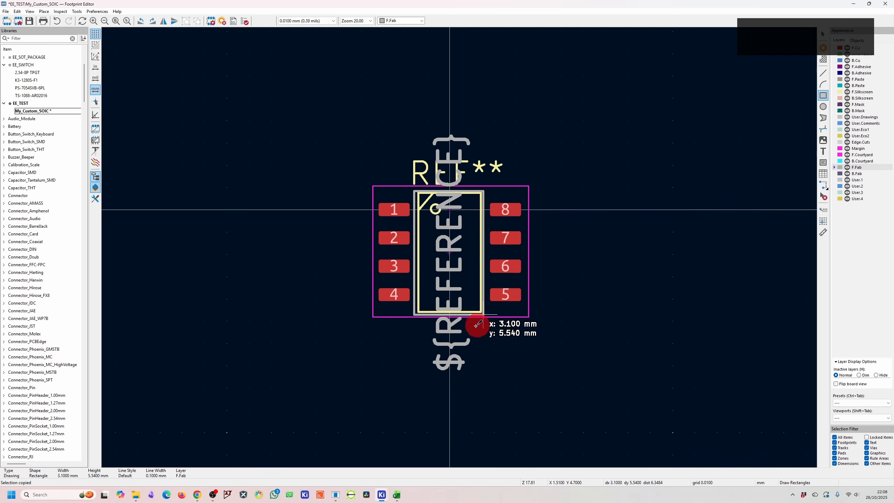
pyautogui.click(427, 314)
pyautogui.press('Escape')
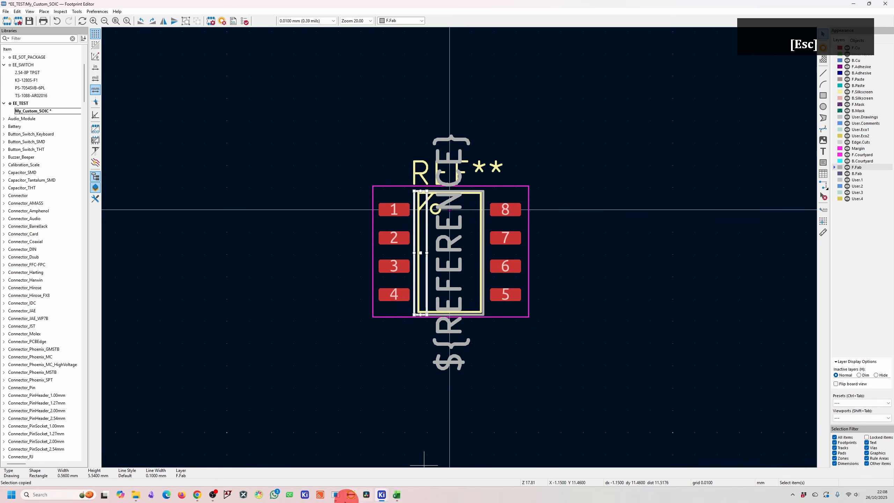
pyautogui.press('Escape')
# Check the SO8N package outline in the datasheet and replace the narrow F.Fab rectangle with a diagonal line about 1 mm long at the pin 1 corner.
pyautogui.click(197, 494)
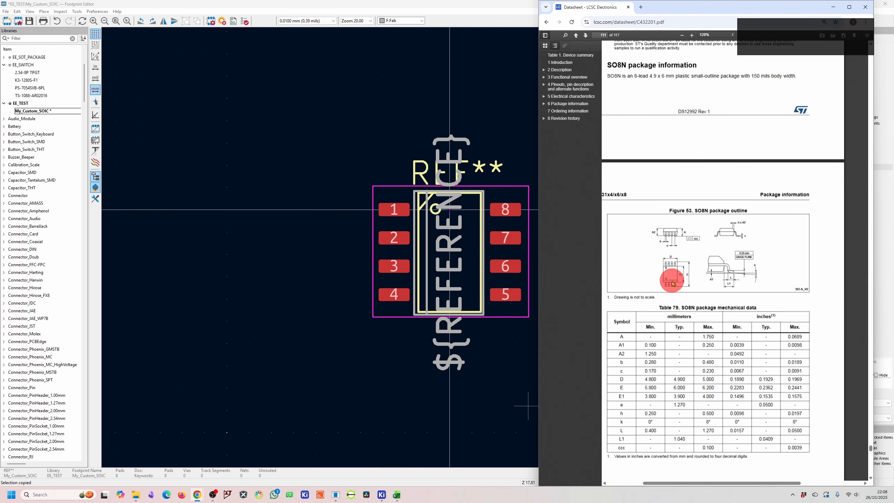
pyautogui.click(467, 236)
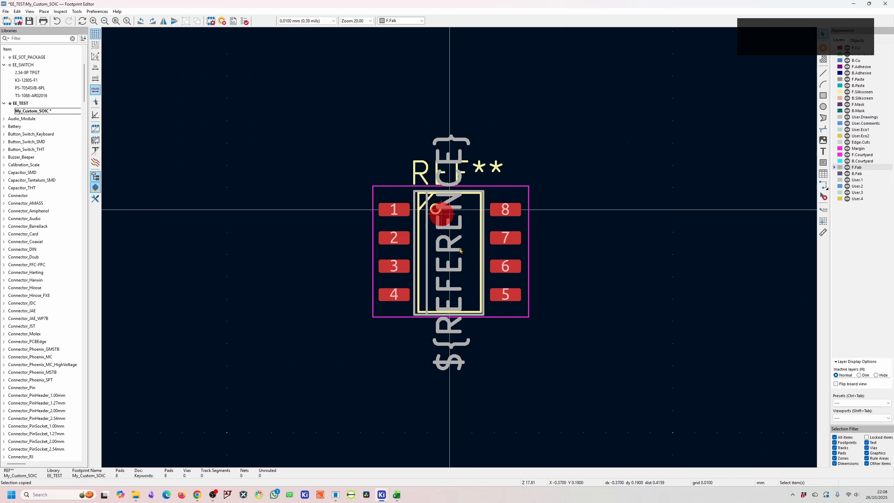
pyautogui.scroll(2, 442, 217)
pyautogui.hotkey('ctrl', 'shift', 'l')
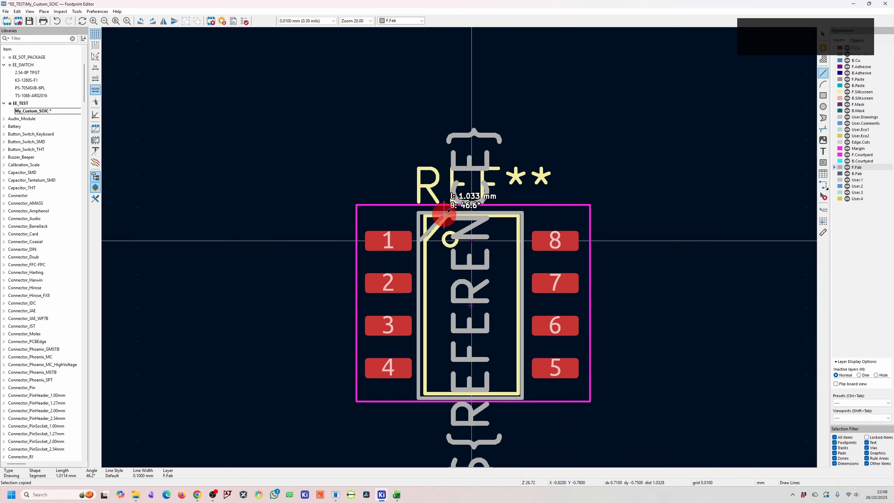
pyautogui.click(445, 210)
pyautogui.press('Escape')
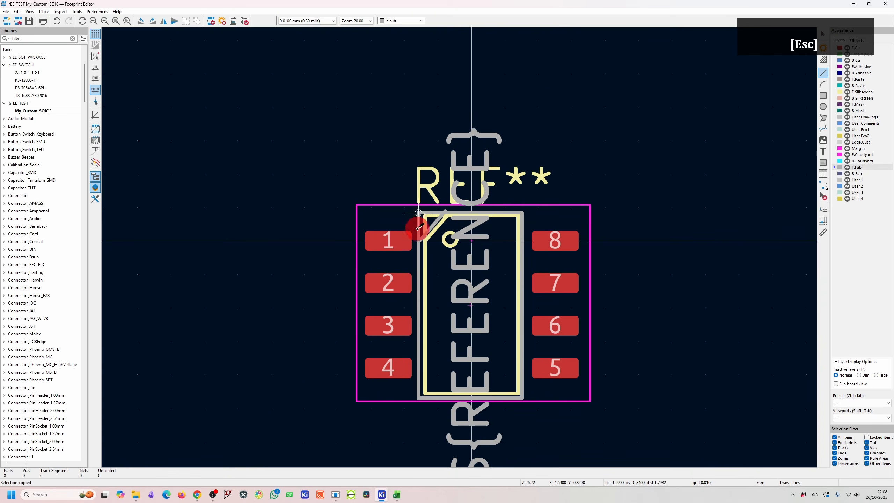
pyautogui.press('Escape')
pyautogui.press('Escape')
pyautogui.scroll(3, 431, 215)
pyautogui.scroll(-4, 449, 244)
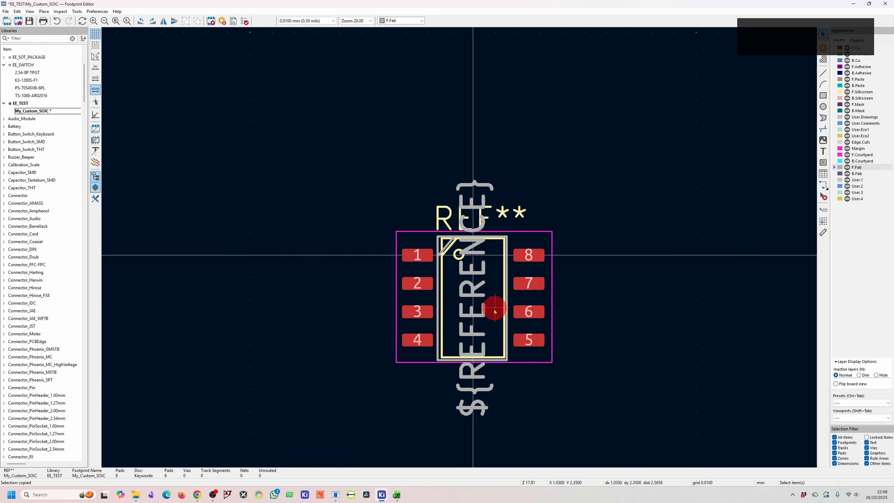
pyautogui.click(474, 312)
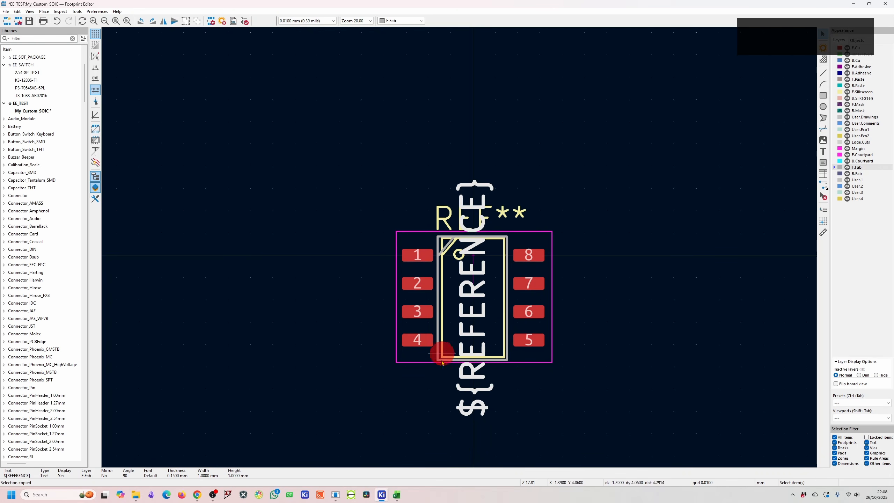
pyautogui.moveTo(85, 99)
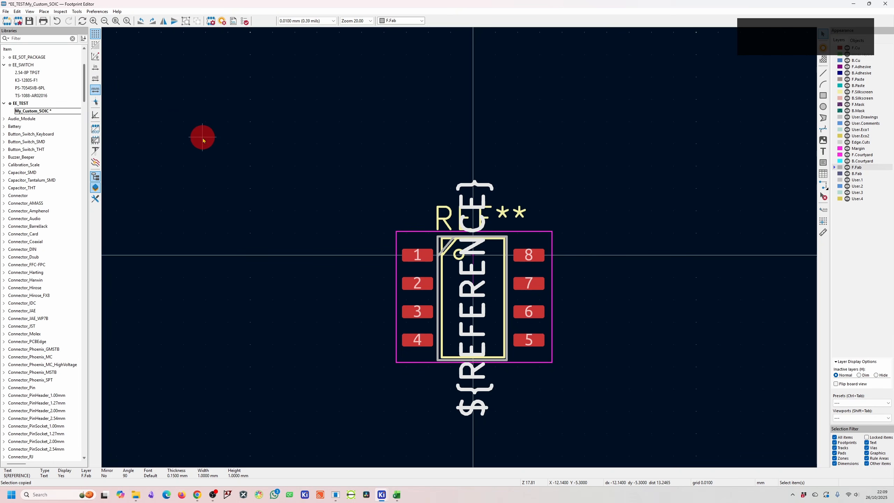
pyautogui.rightClick(579, 267)
pyautogui.moveTo(661, 261)
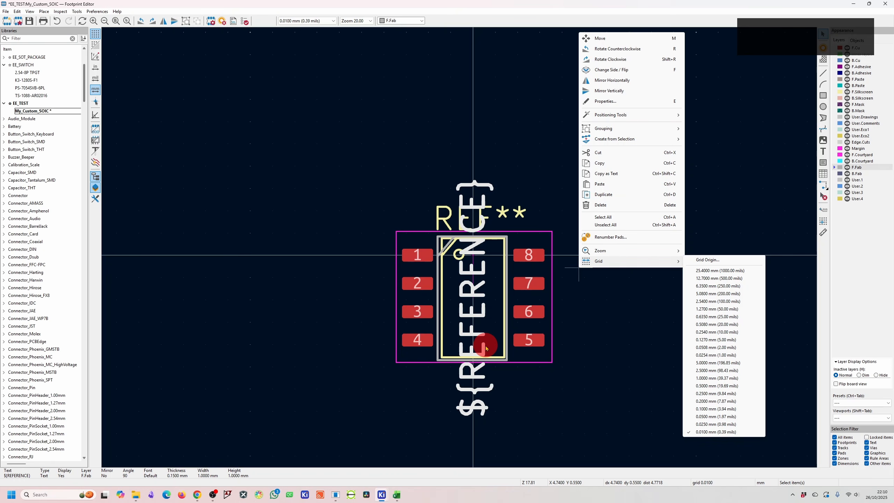
pyautogui.click(515, 385)
# View the properties of the ${REFERENCE} and REF** texts without changing them.
pyautogui.doubleClick(483, 380)
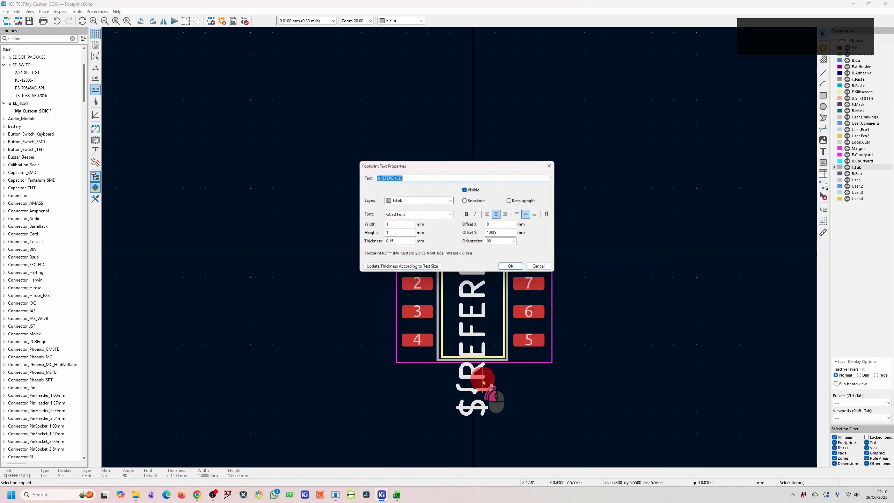
pyautogui.click(554, 164)
pyautogui.doubleClick(443, 215)
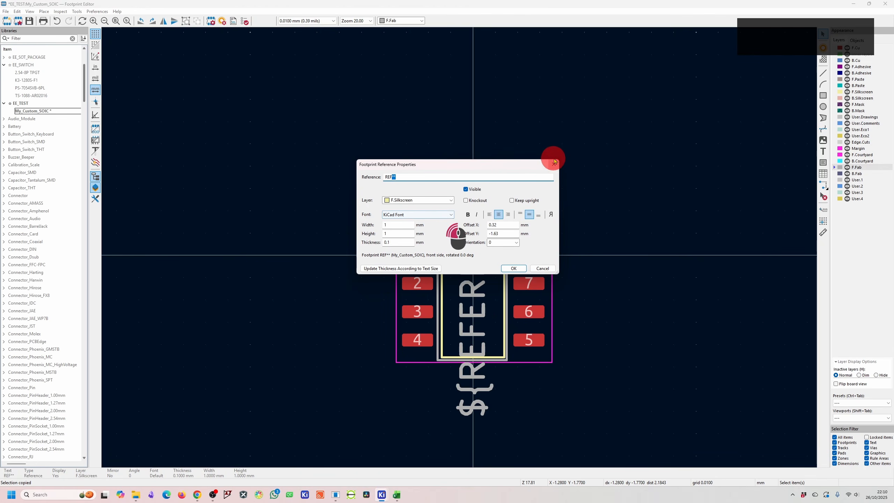
pyautogui.click(554, 164)
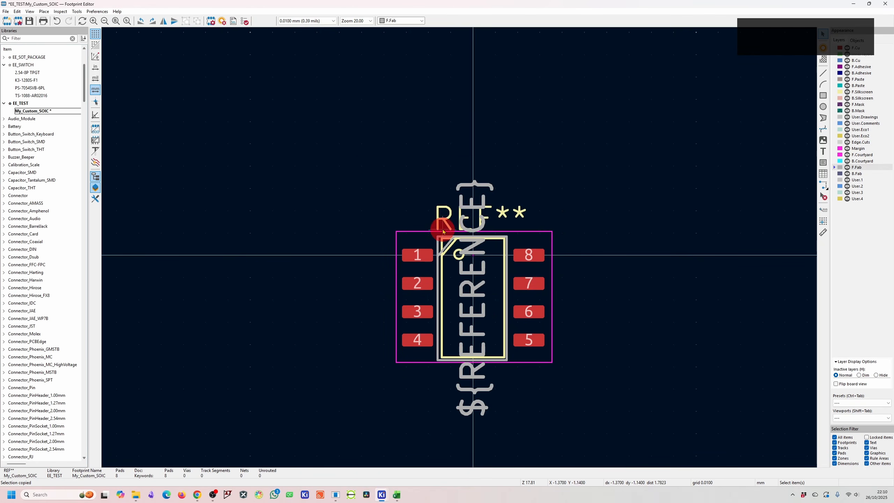
pyautogui.click(476, 301)
pyautogui.doubleClick(476, 301)
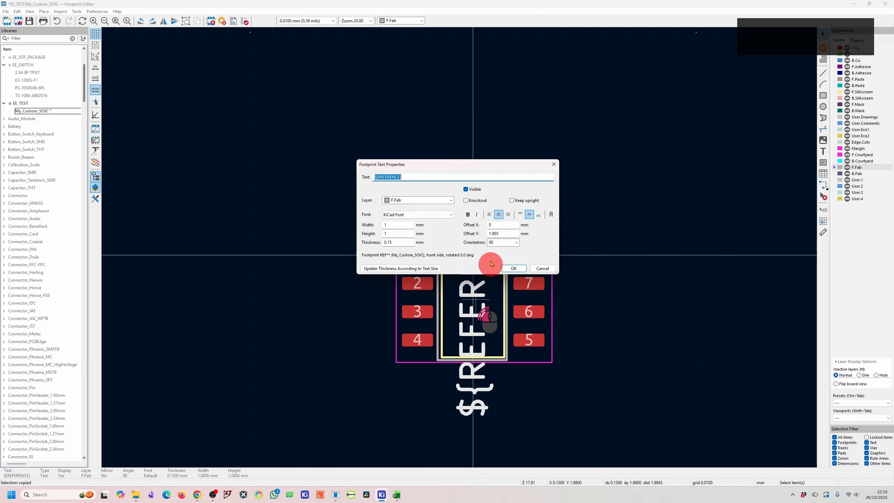
pyautogui.click(554, 164)
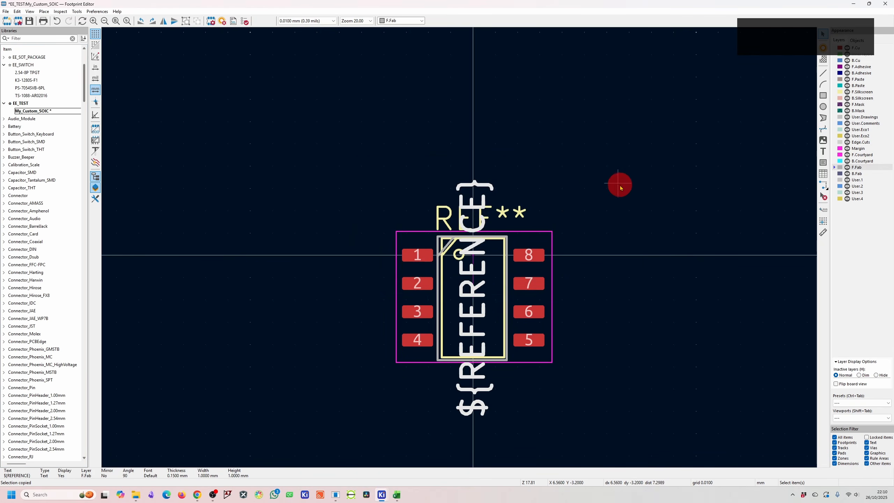
pyautogui.click(577, 286)
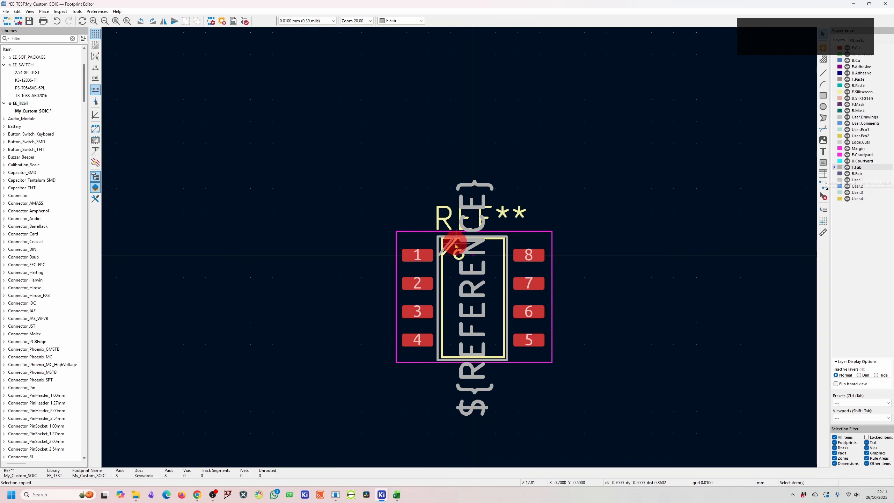
pyautogui.doubleClick(483, 296)
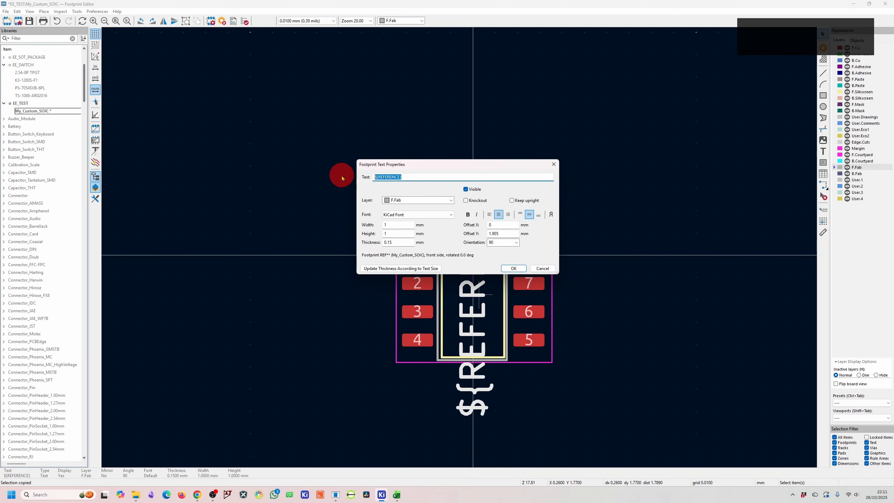
pyautogui.click(553, 165)
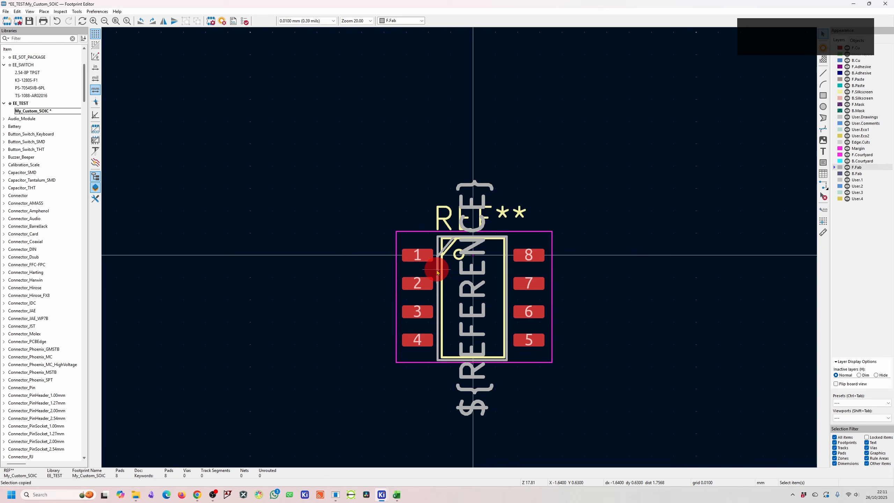
# Review pad 1's properties and the available pad types without changing them.
pyautogui.doubleClick(422, 256)
pyautogui.moveTo(452, 134); pyautogui.dragTo(575, 156)
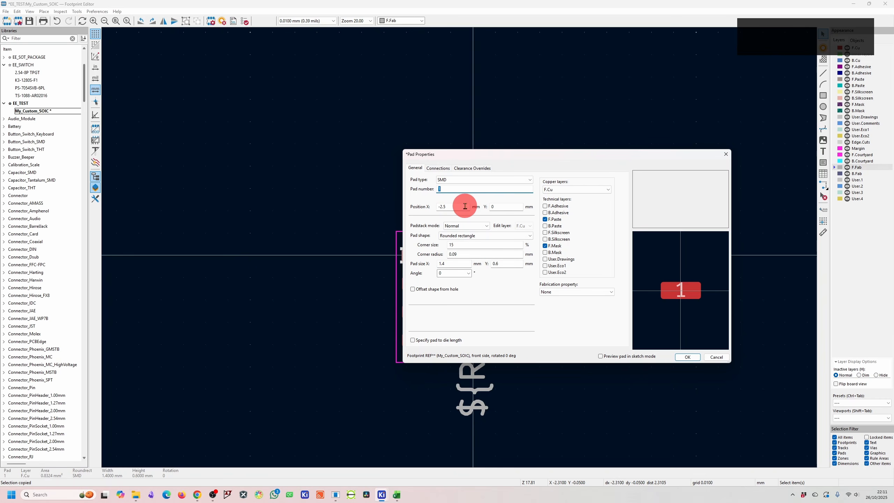
pyautogui.moveTo(539, 154); pyautogui.dragTo(586, 124)
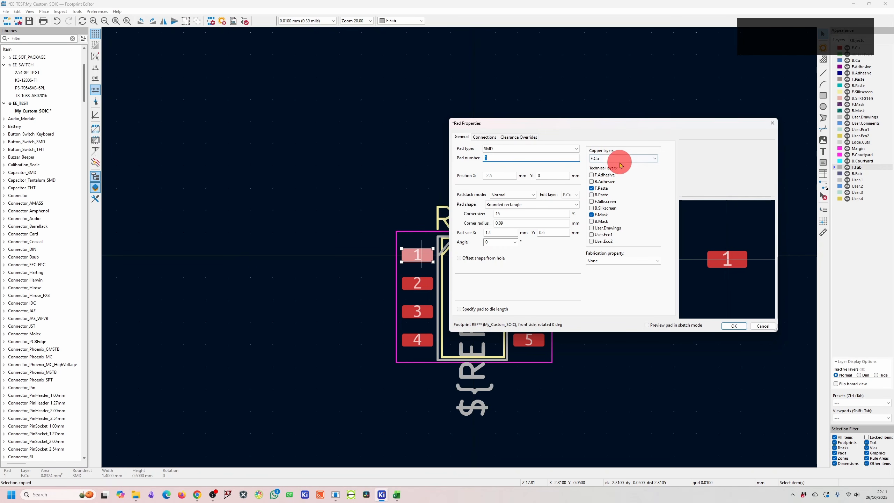
pyautogui.click(538, 149)
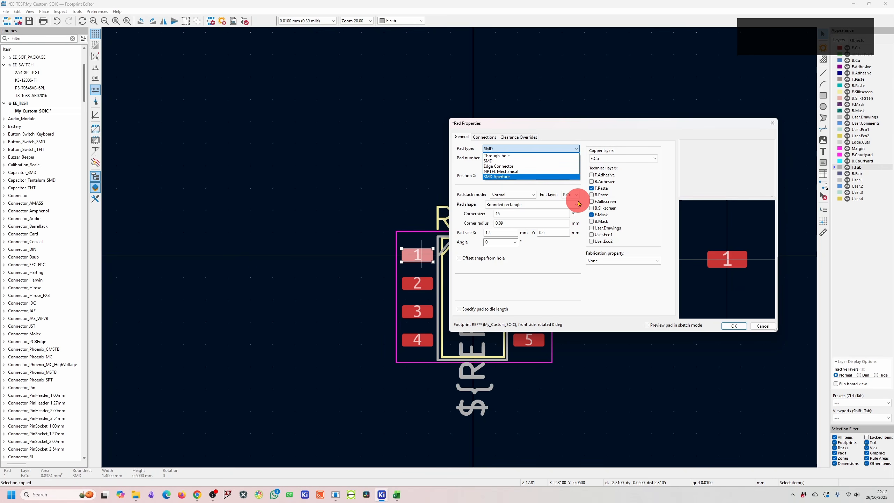
pyautogui.click(532, 149)
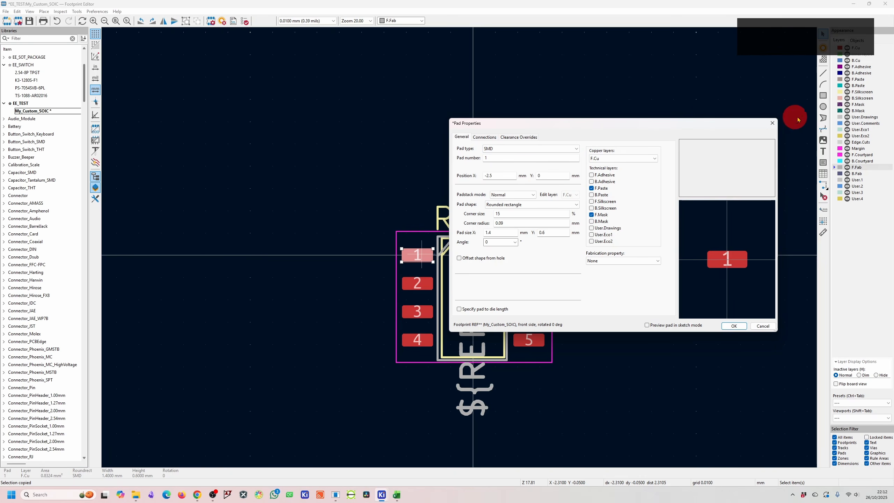
pyautogui.click(773, 123)
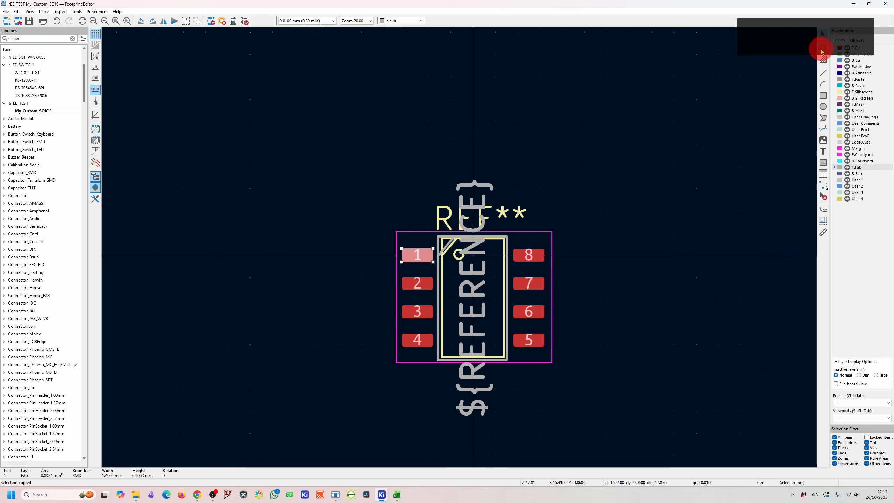
# Place pad 9 outside the courtyard beside pad 1 and make it a through-hole pad with a 1 mm hole.
pyautogui.click(340, 256)
pyautogui.press('Escape')
pyautogui.press('Escape')
pyautogui.click(352, 268)
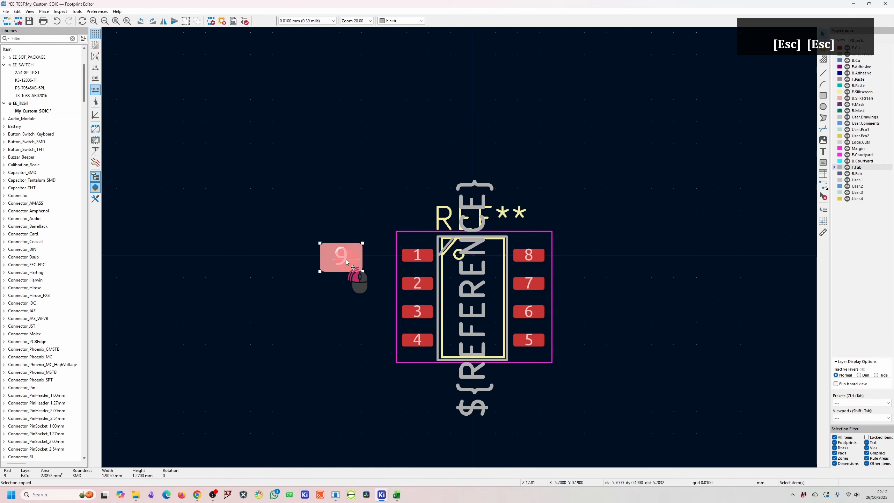
pyautogui.press('e')
pyautogui.click(359, 213)
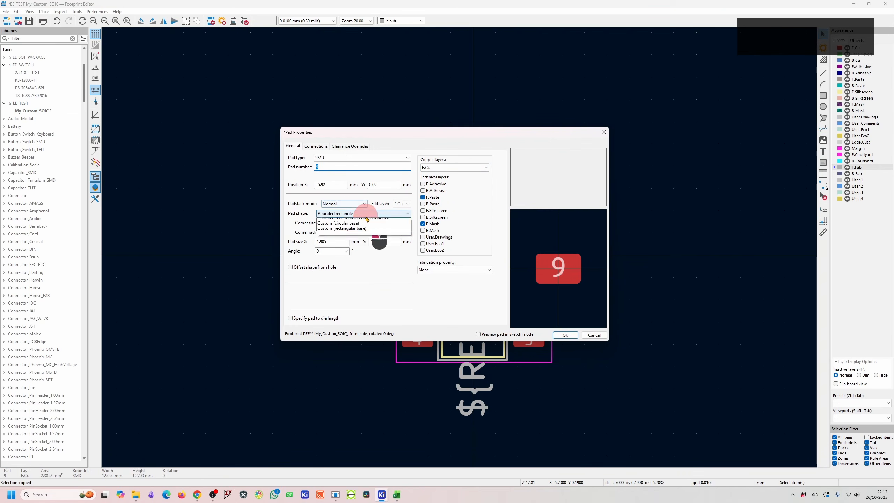
pyautogui.click(352, 158)
pyautogui.click(343, 163)
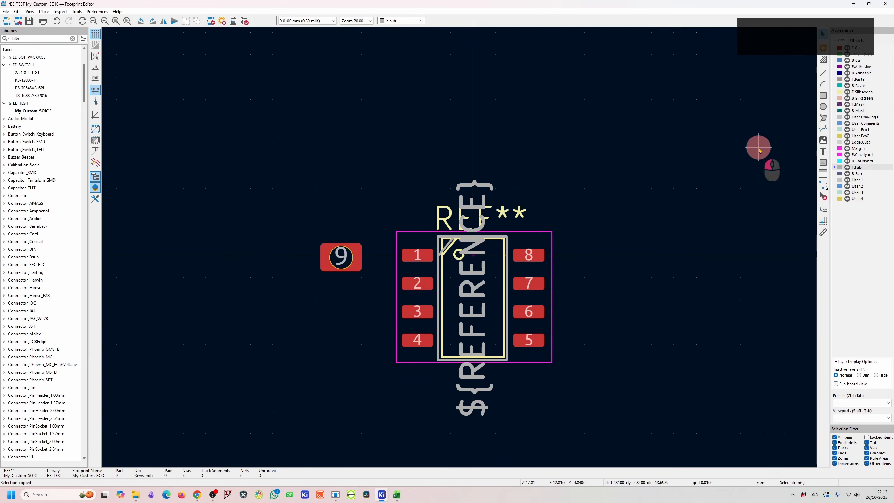
# Place a pad outside the courtyard near pad 4 and make it an NPTH, Mechanical pad with a 1 mm round hole.
pyautogui.click(823, 46)
pyautogui.click(458, 235)
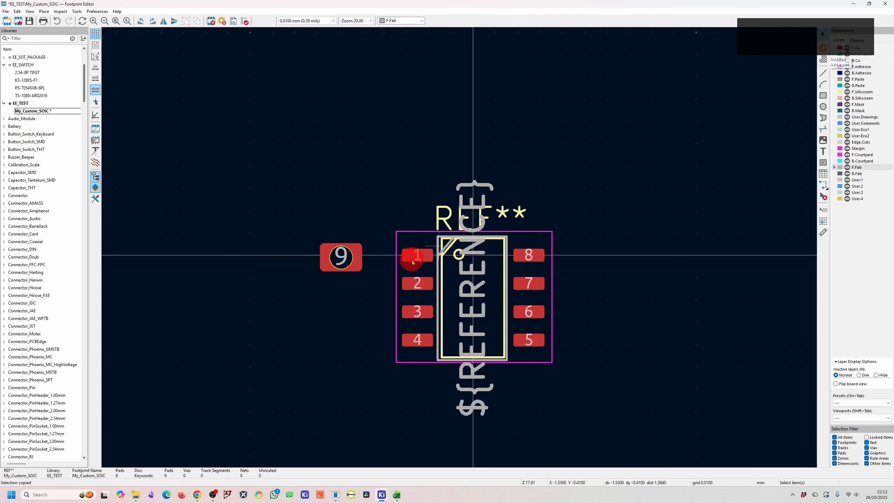
pyautogui.press('e')
pyautogui.click(406, 158)
pyautogui.click(351, 183)
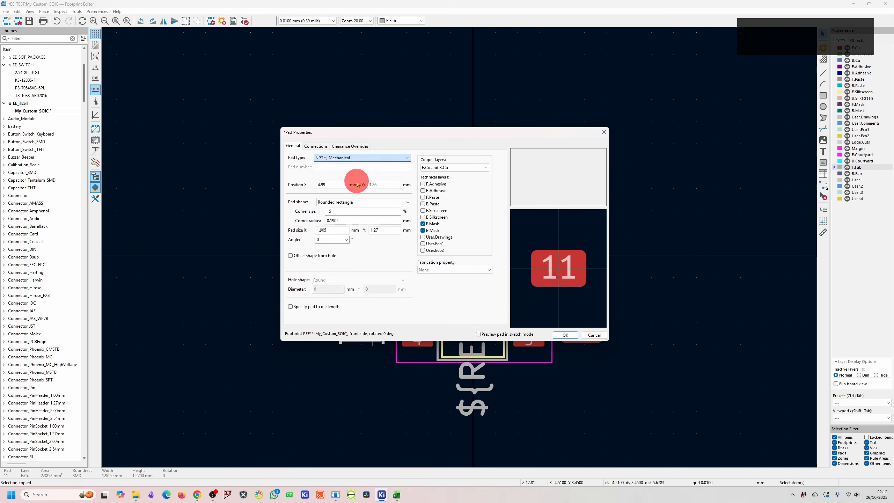
pyautogui.doubleClick(328, 289)
pyautogui.write('1')
pyautogui.click(565, 335)
pyautogui.press('Escape')
# Make the mechanical pad near pad 4 circular with a 1 mm diameter, with a matching hole outside the courtyard near pad 5.
pyautogui.doubleClick(377, 330)
pyautogui.click(373, 212)
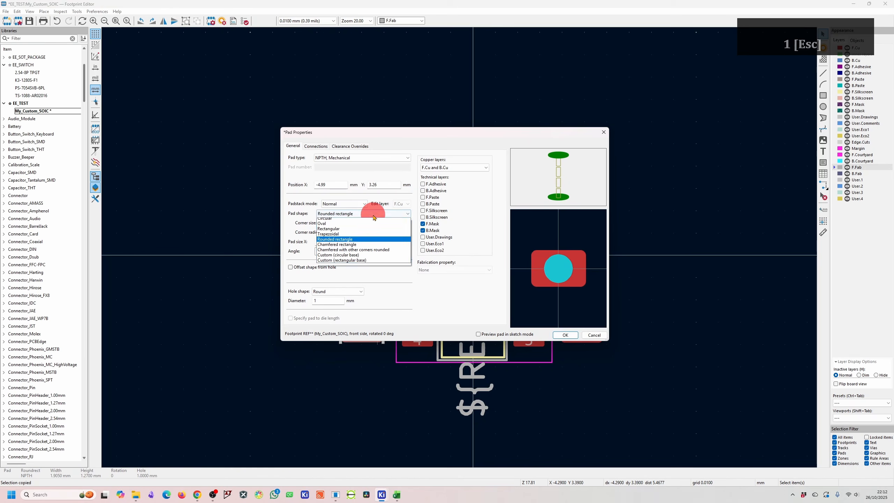
pyautogui.click(354, 221)
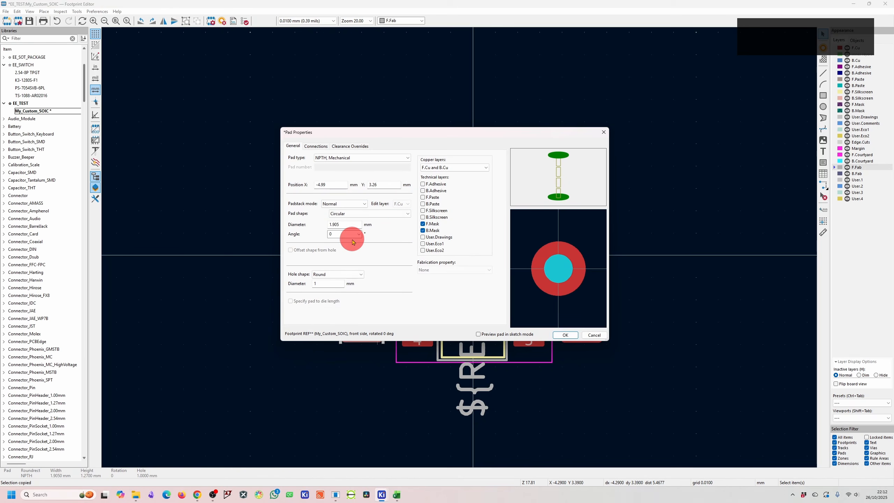
pyautogui.doubleClick(350, 224)
pyautogui.write('1')
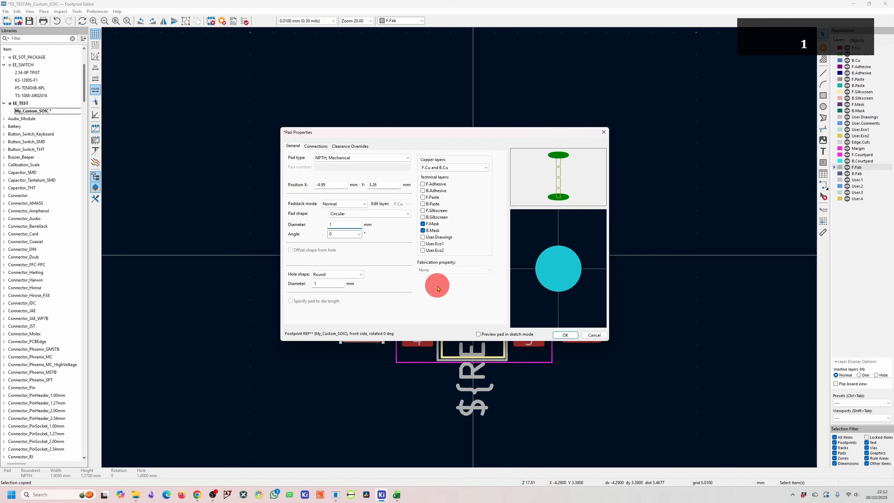
pyautogui.press('Return')
# Inspect the footprint's through-hole pad and the two mechanical holes in the 3D view.
pyautogui.click(30, 12)
pyautogui.click(46, 40)
pyautogui.moveTo(492, 191); pyautogui.dragTo(470, 359)
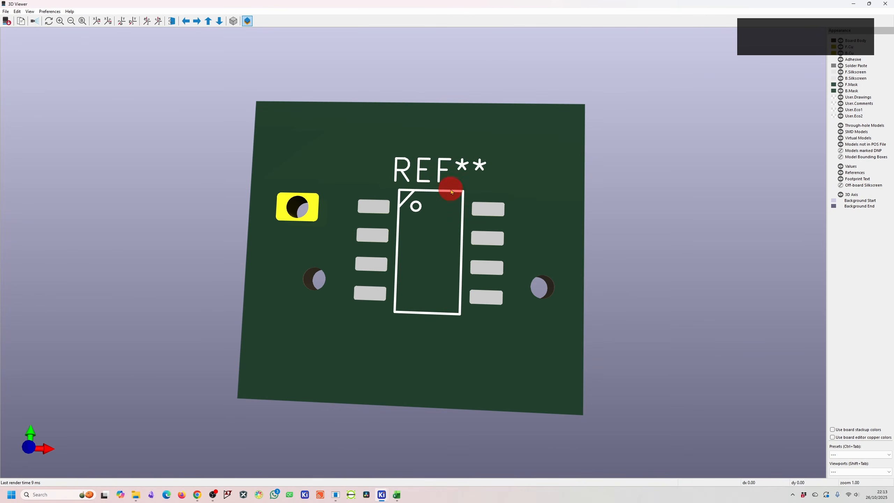
pyautogui.moveTo(297, 299); pyautogui.dragTo(317, 281)
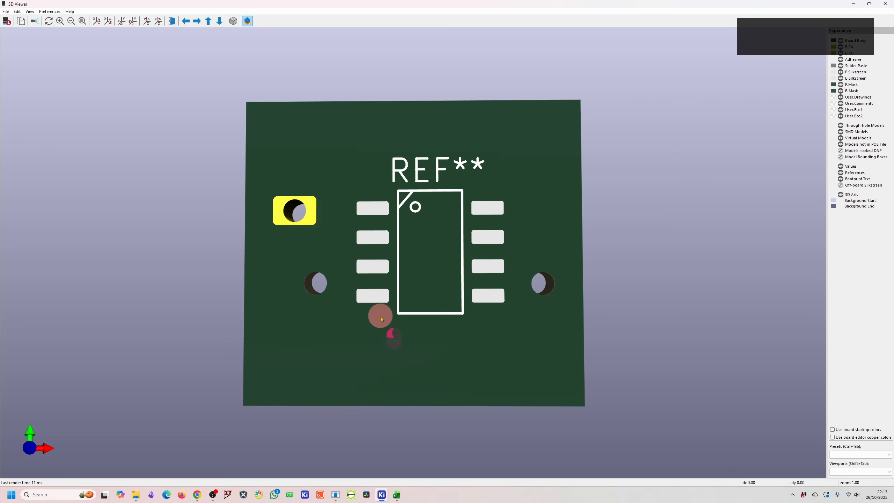
pyautogui.moveTo(380, 315); pyautogui.dragTo(390, 187)
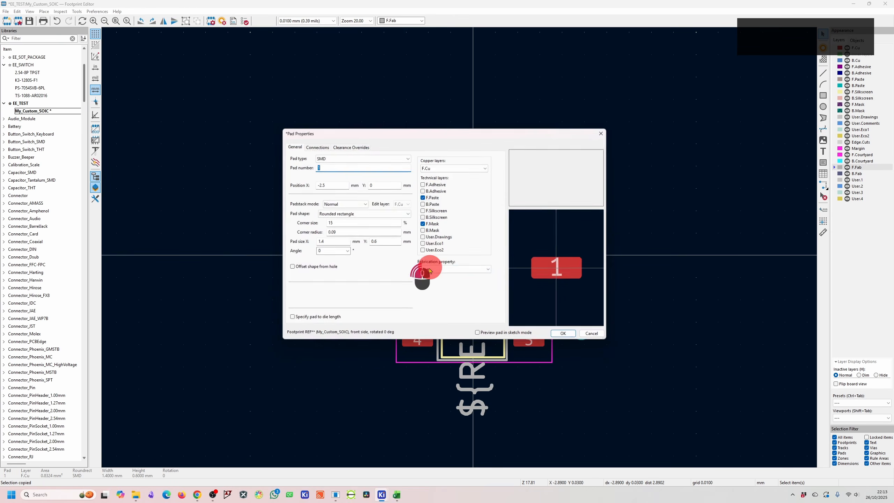
# Change pad 1's pad type to SMD Aperture.
pyautogui.press('Return')
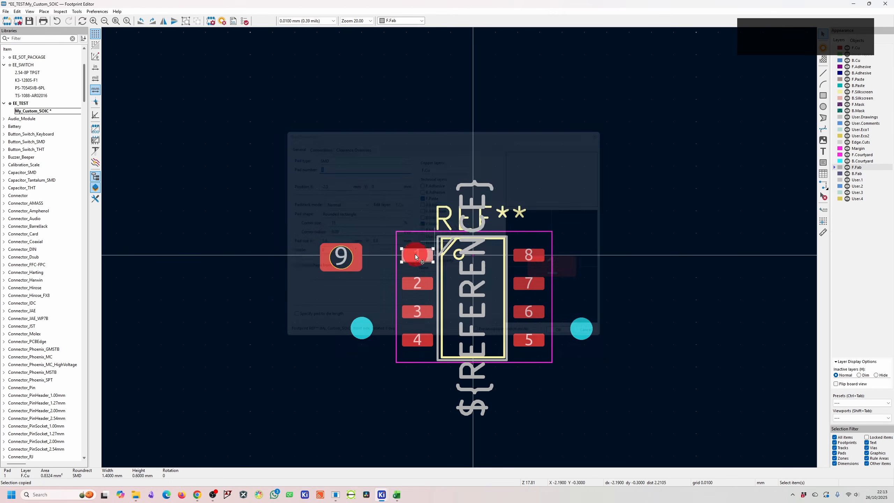
pyautogui.click(343, 260)
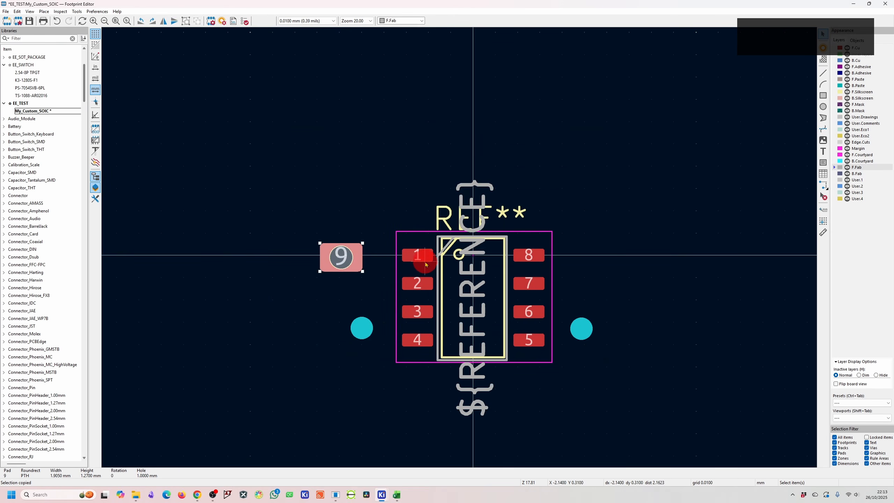
pyautogui.doubleClick(417, 254)
pyautogui.click(385, 213)
pyautogui.click(368, 159)
pyautogui.click(366, 159)
pyautogui.press('Escape')
pyautogui.scroll(2, 459, 256)
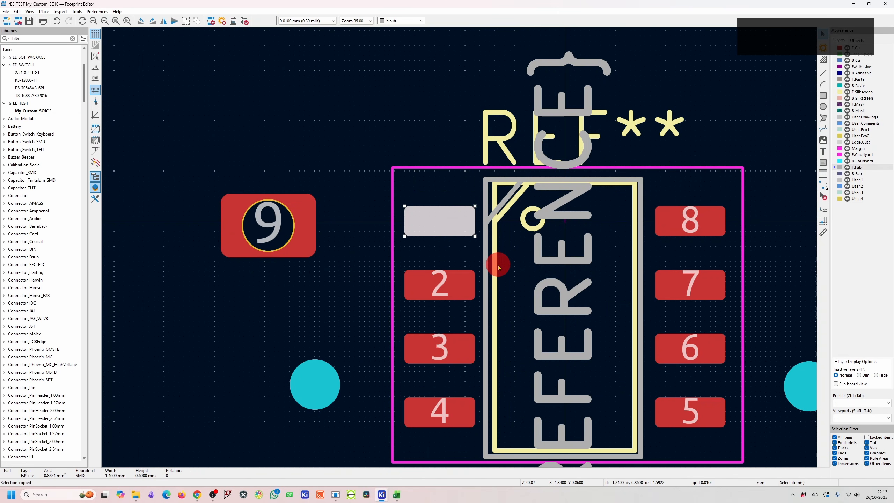
# Undo pad 1's change to SMD Aperture, paste the copied aperture pad outside the courtyard near pad 4, and check its properties.
pyautogui.hotkey('ctrl', 'z')
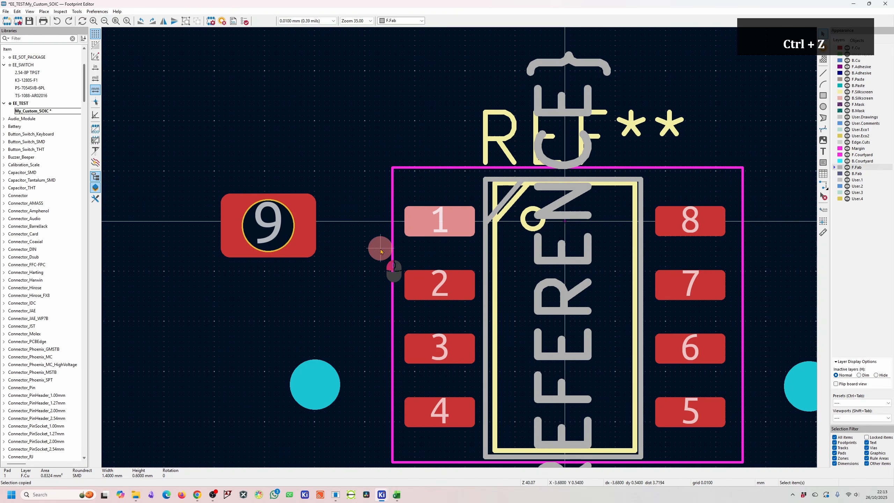
pyautogui.click(381, 249)
pyautogui.hotkey('ctrl', 'v')
pyautogui.scroll(-2, 732, 131)
pyautogui.click(351, 317)
pyautogui.press('Escape')
pyautogui.doubleClick(350, 316)
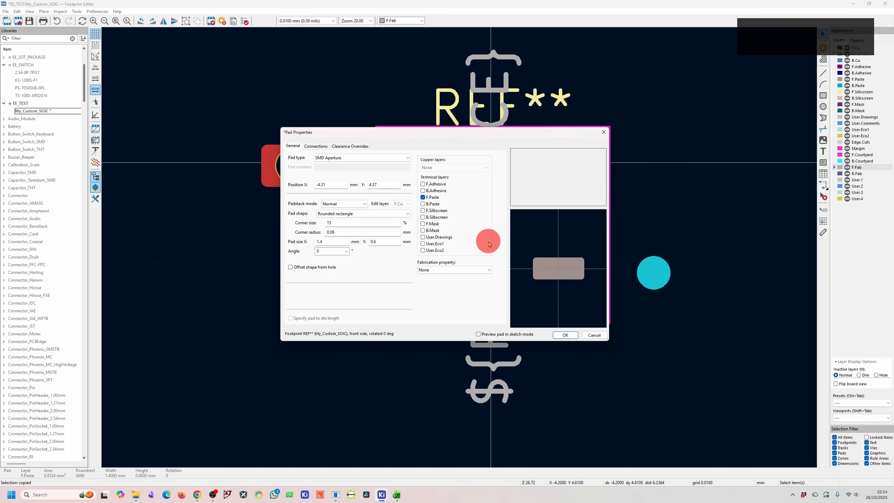
pyautogui.press('Escape')
# Override pad 1's clearances with a solder mask expansion of 0.1 mm and a solder paste absolute clearance of -0.1 mm.
pyautogui.doubleClick(395, 171)
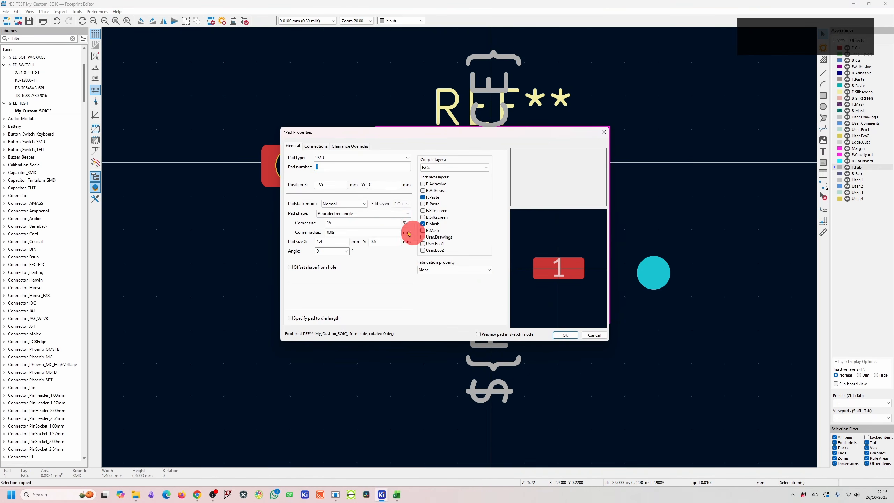
pyautogui.click(315, 146)
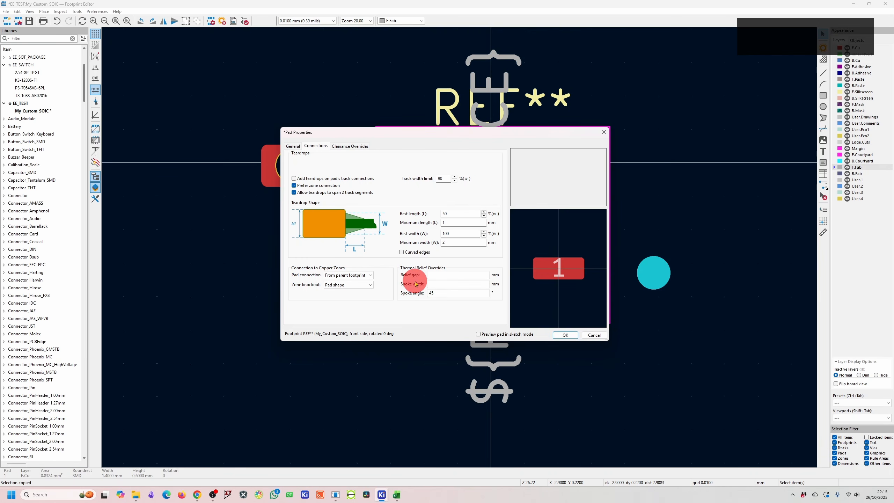
pyautogui.click(355, 147)
pyautogui.click(364, 189)
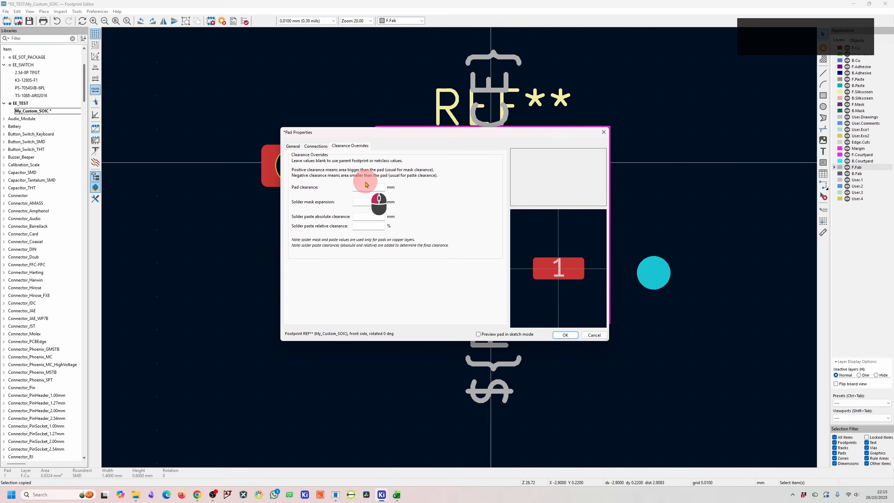
pyautogui.click(364, 202)
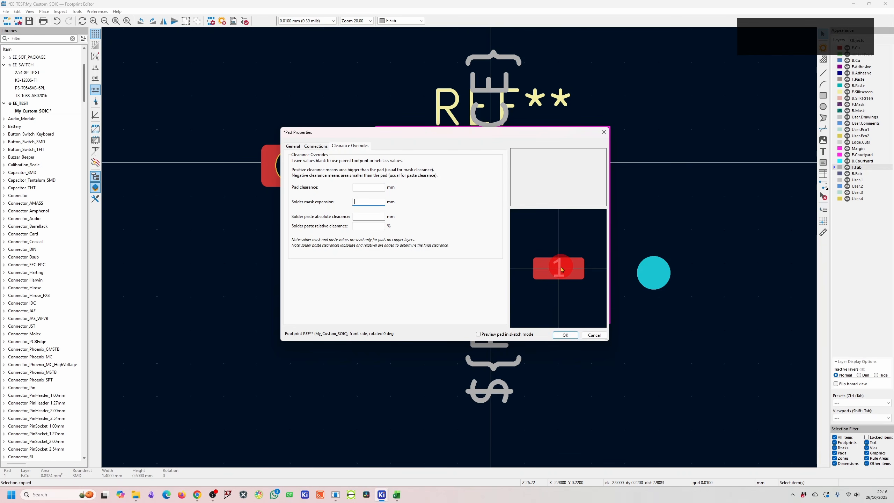
pyautogui.write('12')
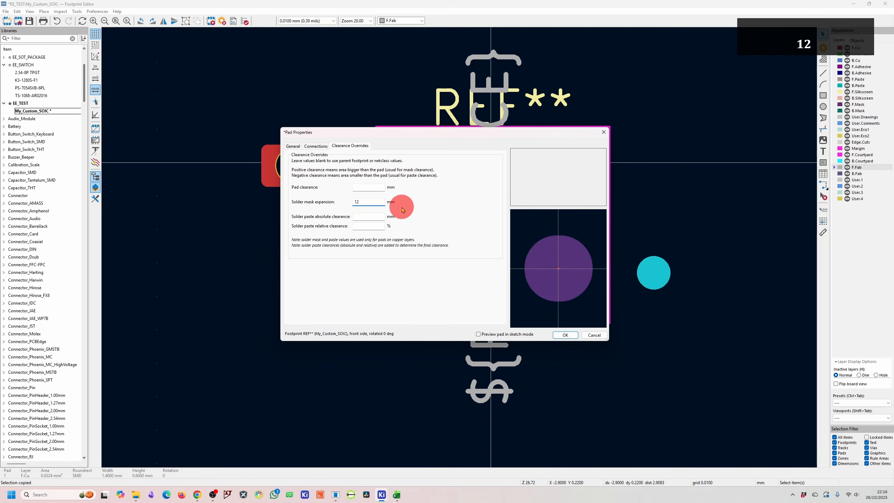
pyautogui.moveTo(378, 205); pyautogui.dragTo(346, 201)
pyautogui.write('1')
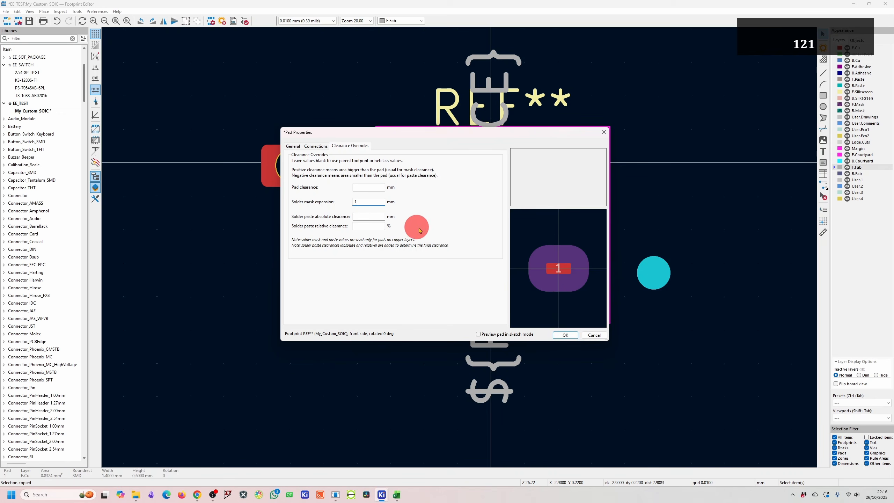
pyautogui.write('0.1')
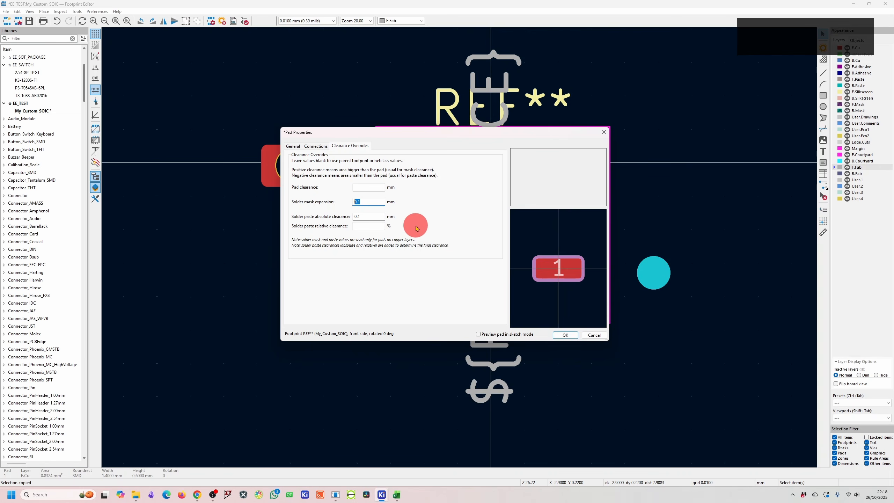
pyautogui.click(354, 216)
pyautogui.write('-')
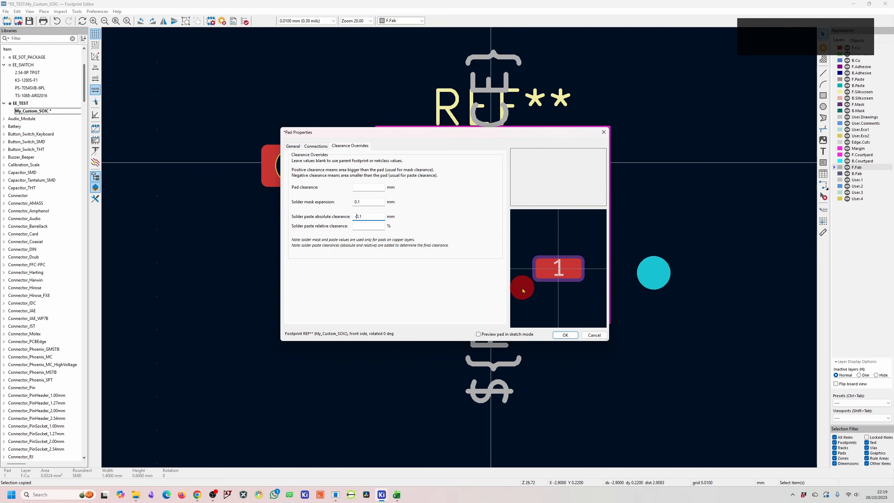
# Try the Through-hole type on pad 1 to compare its technical layers, and set it back to SMD.
pyautogui.click(293, 145)
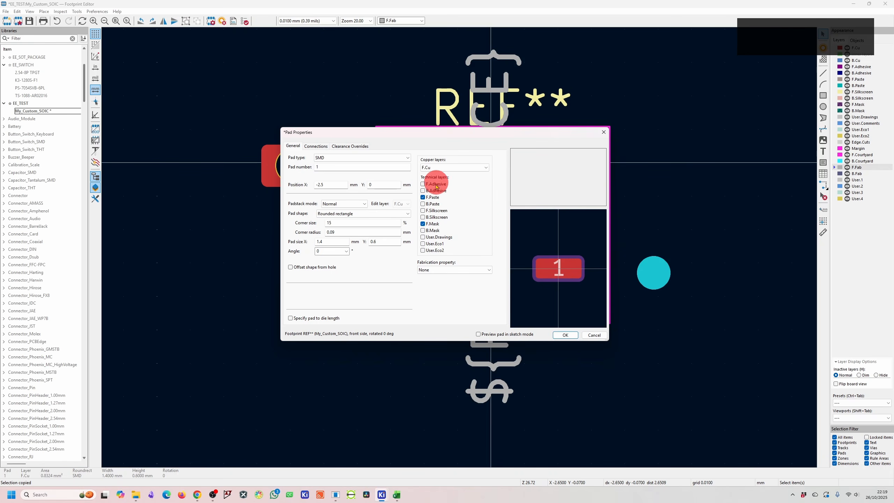
pyautogui.click(384, 158)
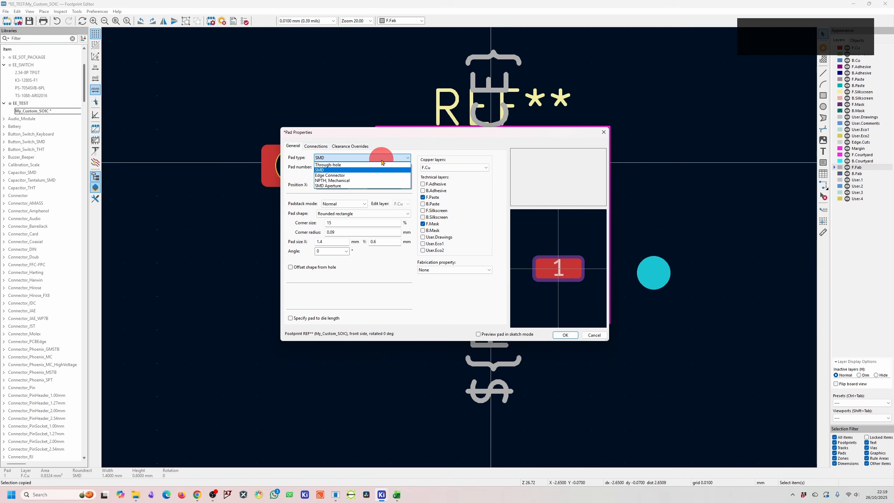
pyautogui.click(351, 166)
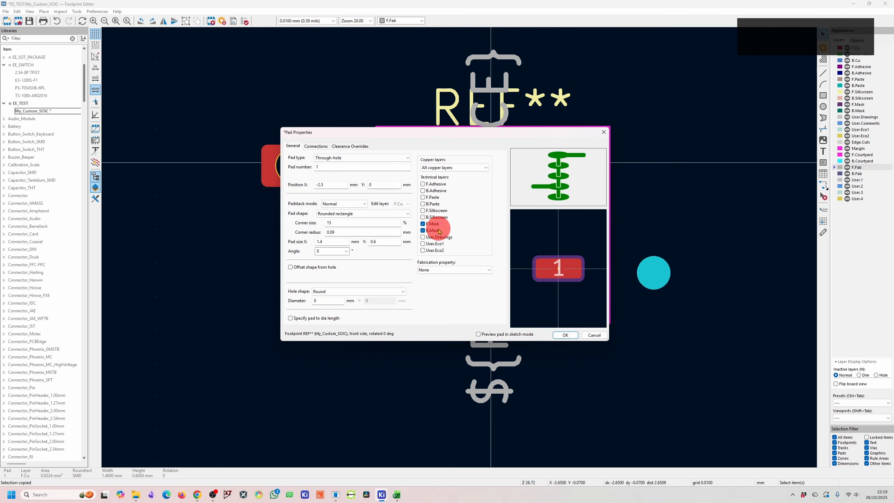
pyautogui.click(381, 159)
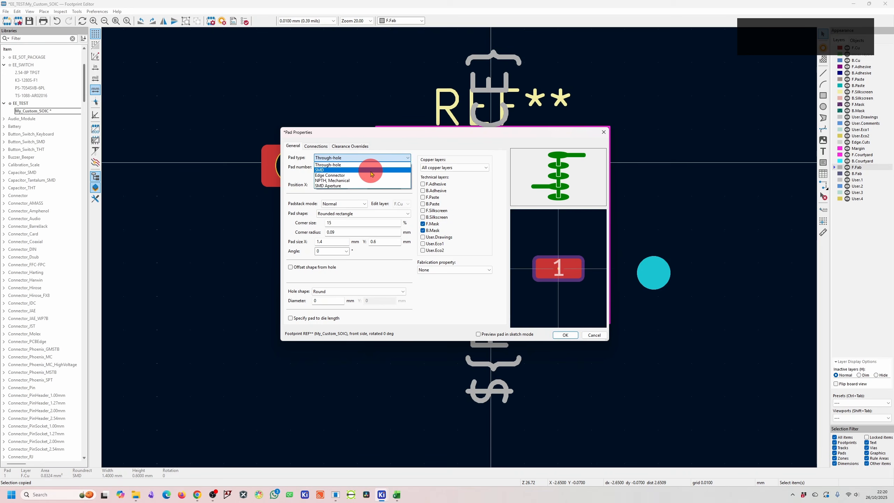
pyautogui.click(370, 171)
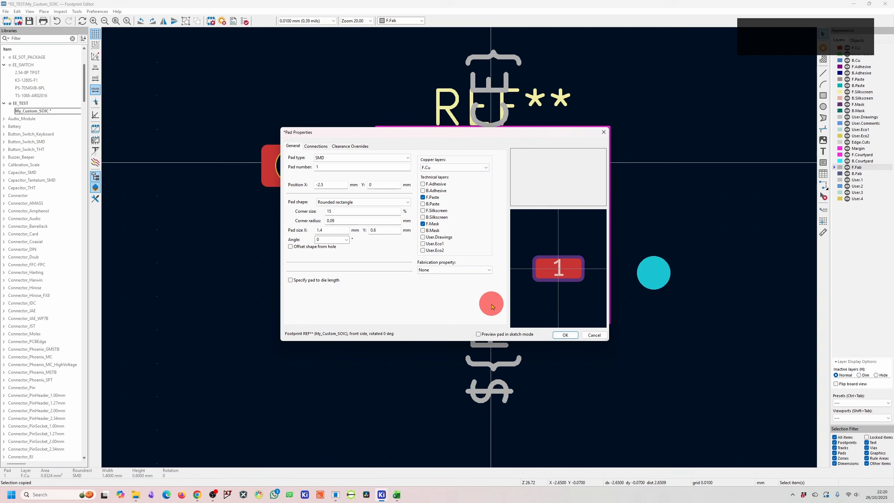
pyautogui.press('Return')
# Delete through-hole pad 9, both mechanical holes and the aperture pad, and save the footprint.
pyautogui.press('Delete')
pyautogui.press('Delete')
pyautogui.press('Delete')
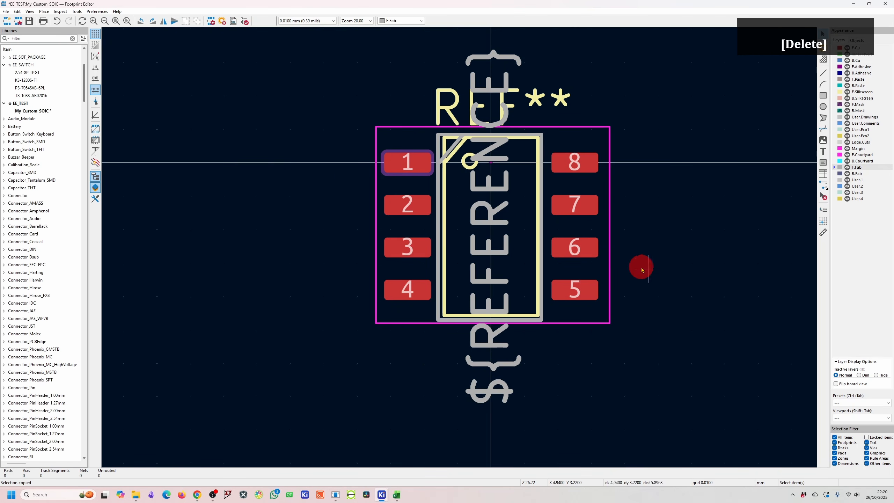
pyautogui.click(30, 21)
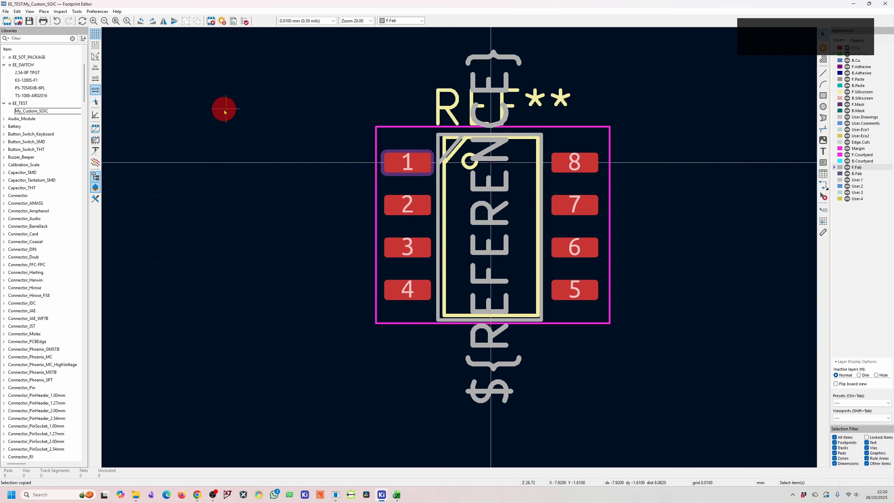
# Start a new footprint with the Footprint Wizard using the SOIC generator.
pyautogui.click(5, 11)
pyautogui.click(33, 52)
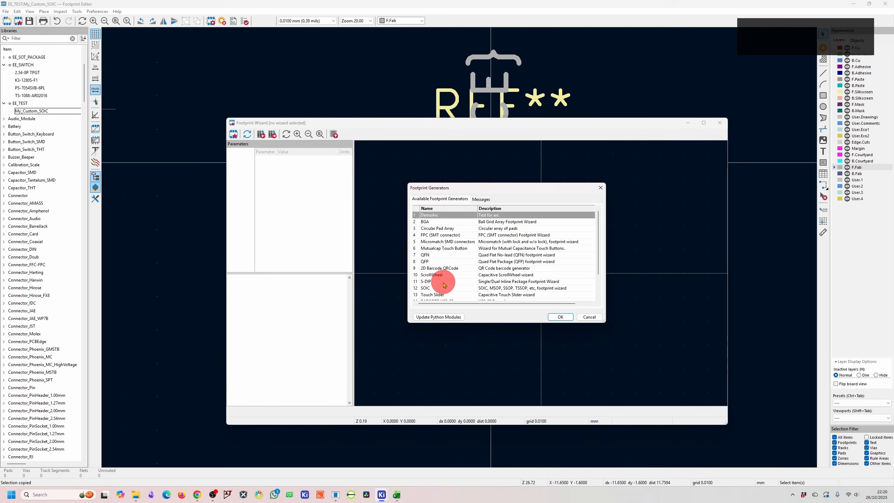
pyautogui.scroll(-2, 431, 278)
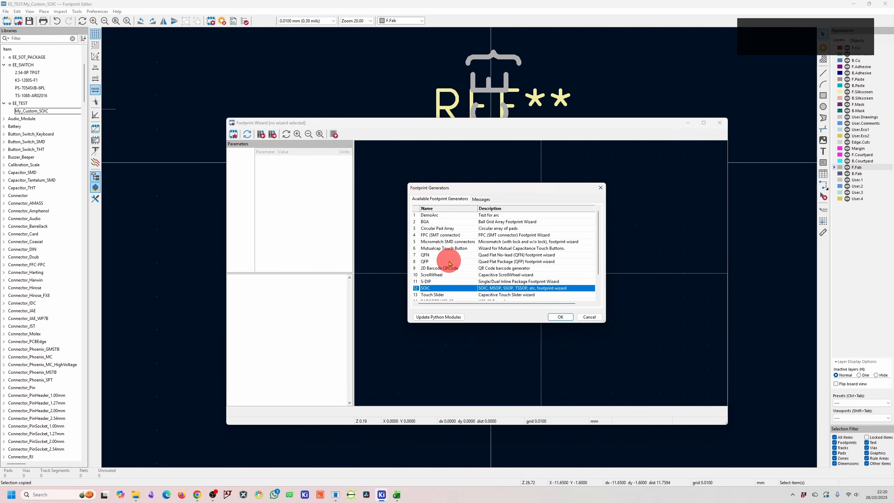
pyautogui.click(452, 262)
pyautogui.scroll(2, 456, 270)
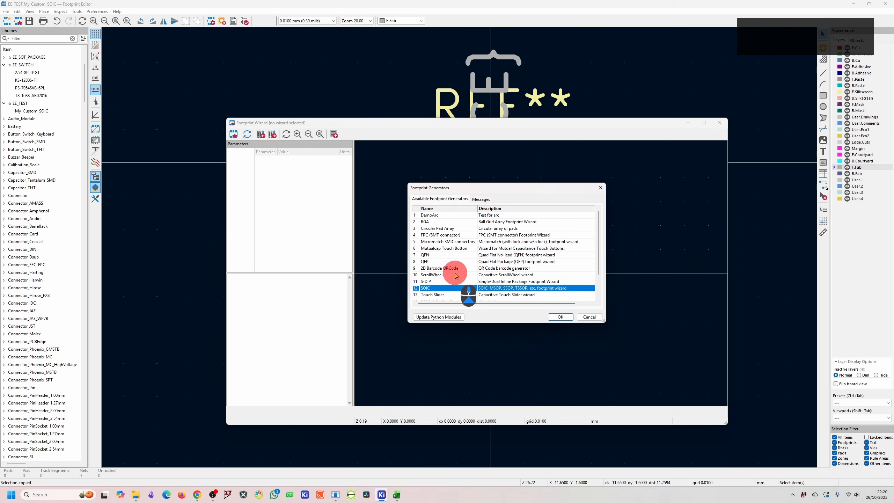
pyautogui.click(560, 321)
# Set the wizard's pad count to 8, pad length to 1.4 mm and row spacing to 5.3 mm.
pyautogui.click(295, 156)
pyautogui.click(299, 160)
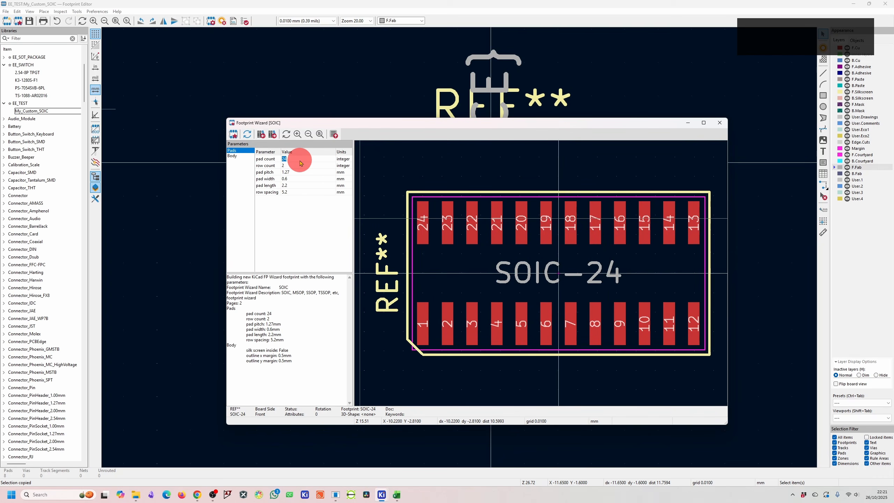
pyautogui.write('8')
pyautogui.press('Return')
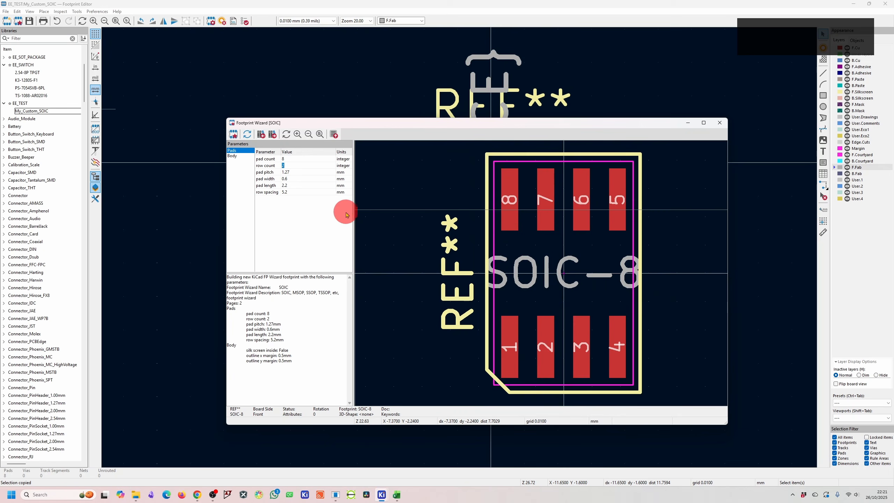
pyautogui.click(302, 179)
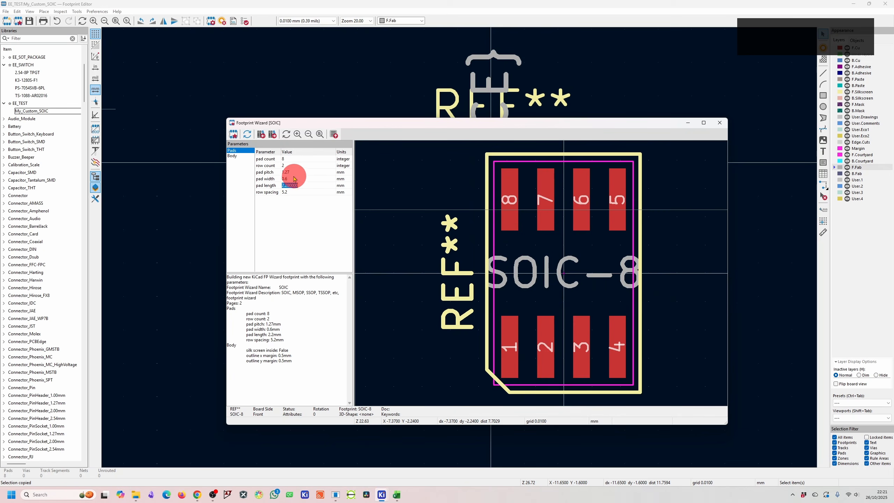
pyautogui.write('1.4')
pyautogui.click(297, 191)
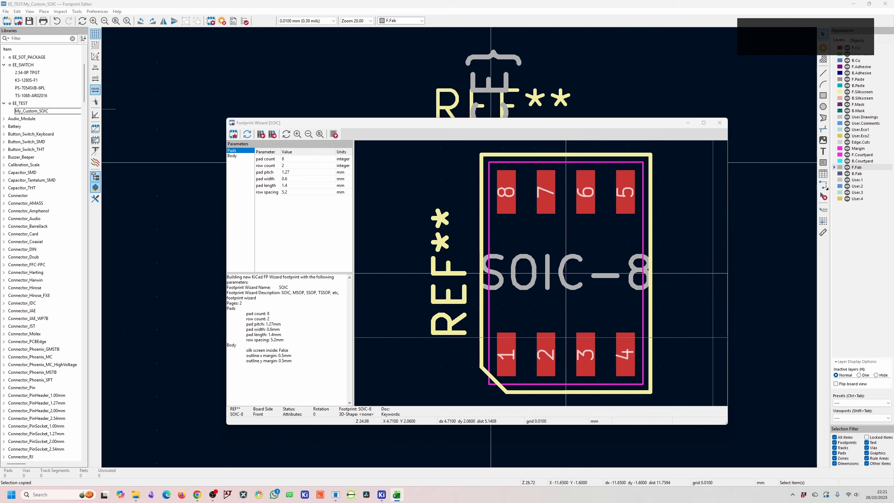
pyautogui.click(296, 192)
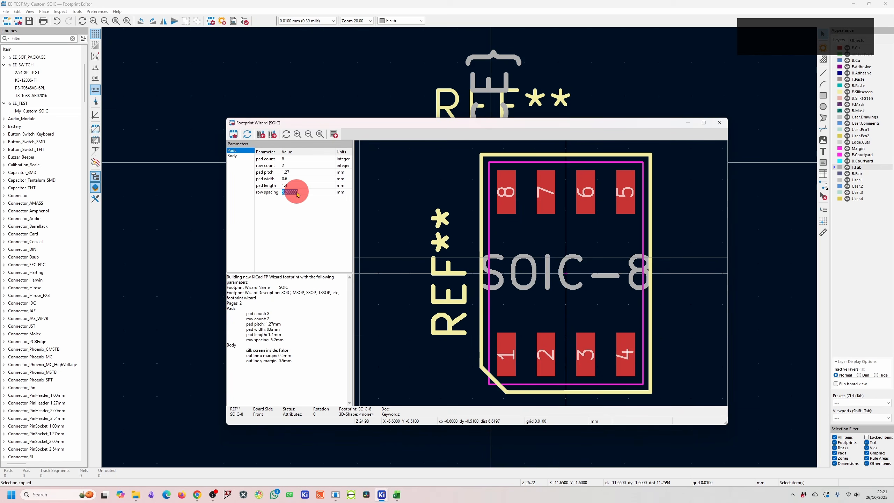
# Enable silk screen inside for the body and export the generated footprint to the editor.
pyautogui.click(232, 156)
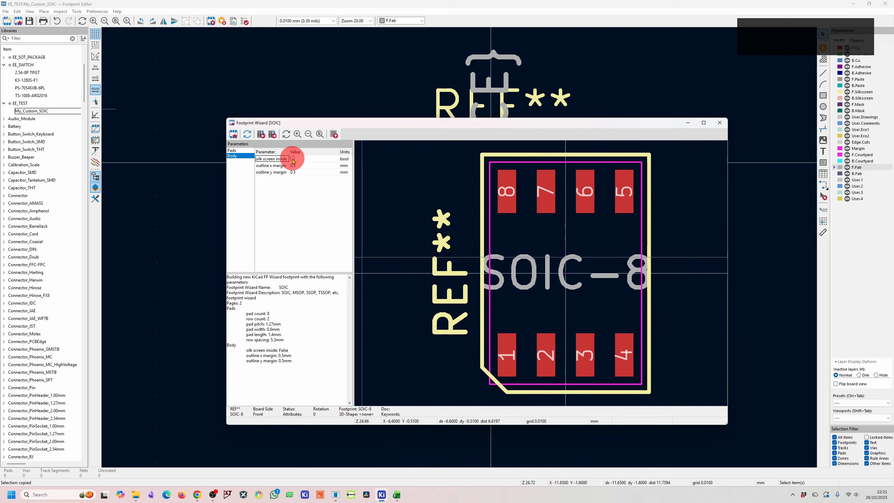
pyautogui.click(293, 158)
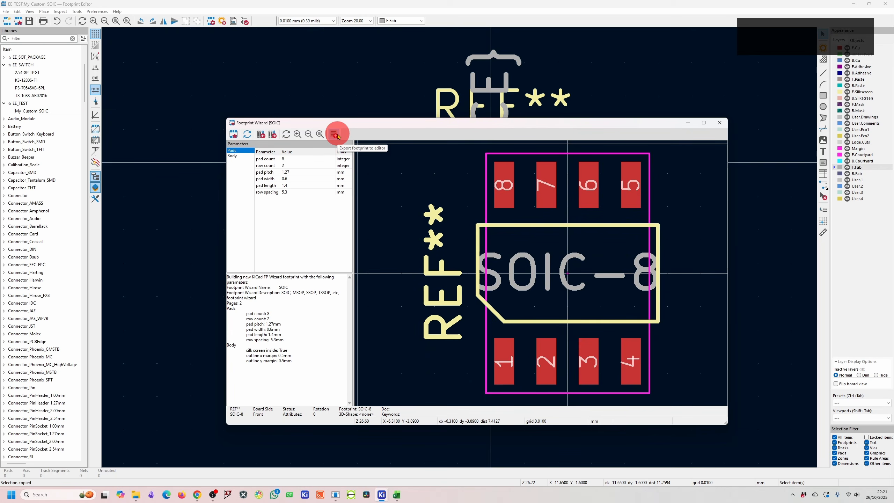
pyautogui.click(334, 134)
pyautogui.scroll(-2, 466, 262)
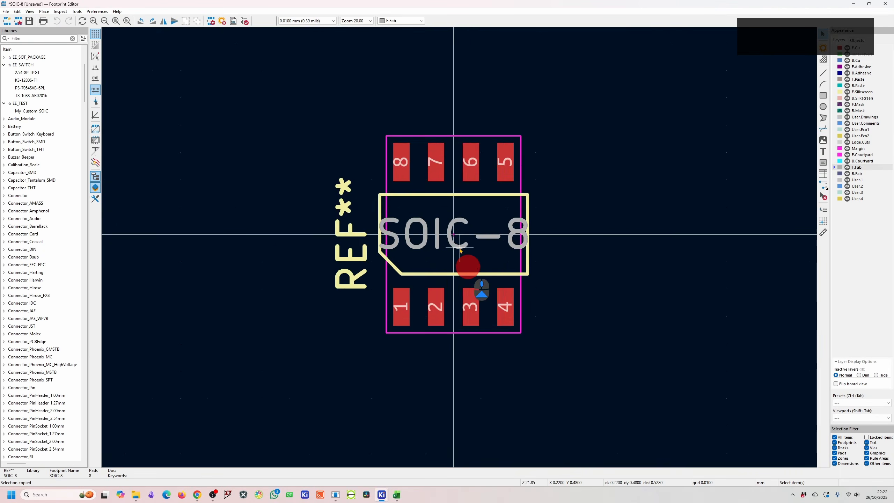
pyautogui.scroll(3, 573, 252)
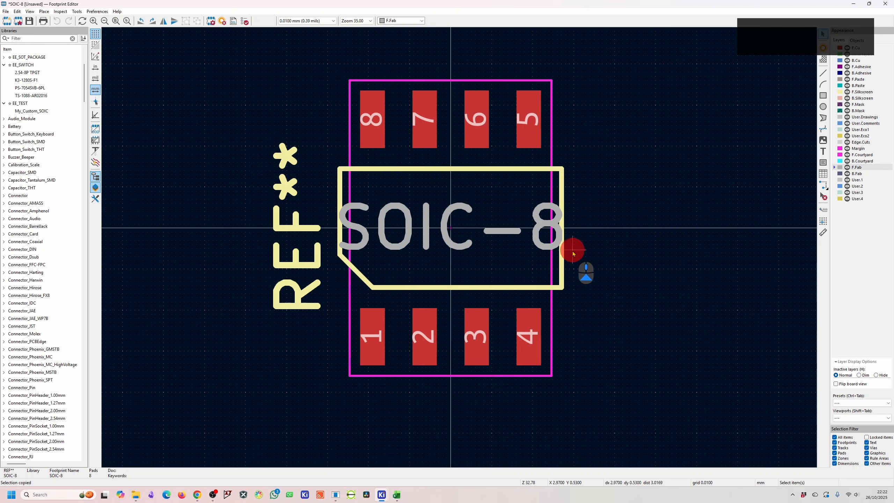
# Change the SOIC-8 value text on F.Fab to ${REFERENCE}.
pyautogui.doubleClick(456, 247)
pyautogui.press('Escape')
pyautogui.press('Escape')
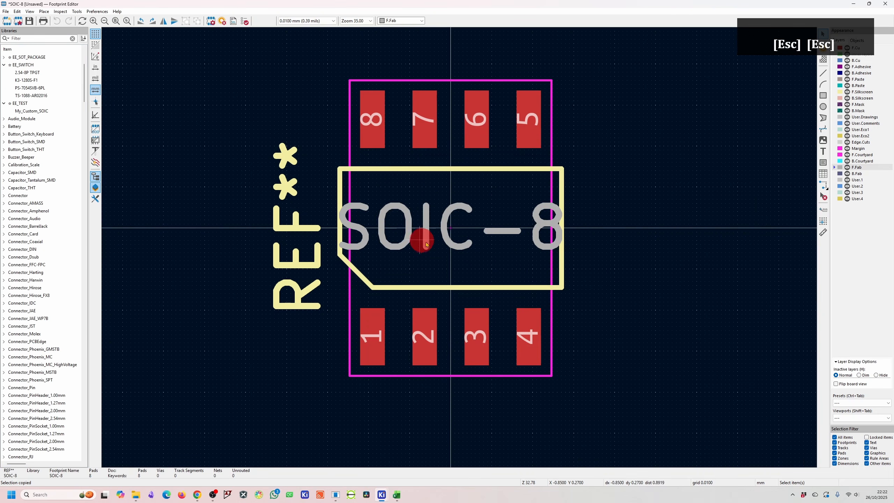
pyautogui.scroll(-2, 411, 236)
pyautogui.scroll(2, 483, 242)
pyautogui.doubleClick(520, 261)
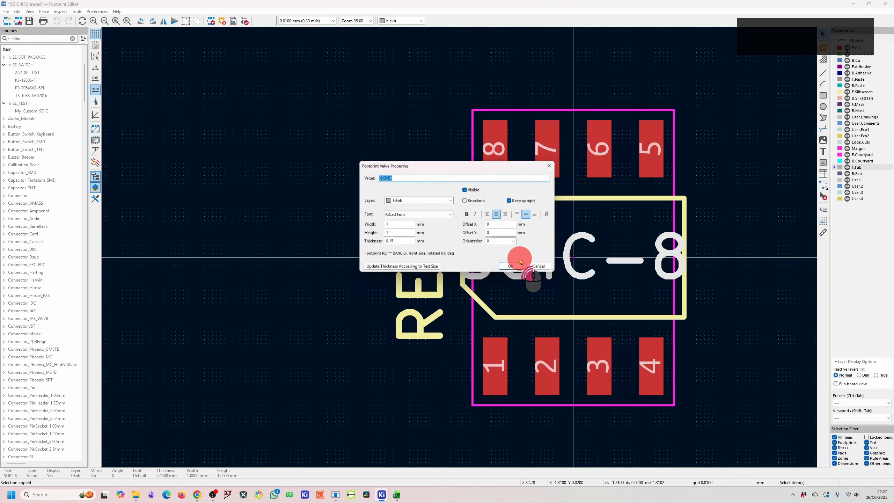
pyautogui.write('${REFERENCE}')
pyautogui.press('Escape')
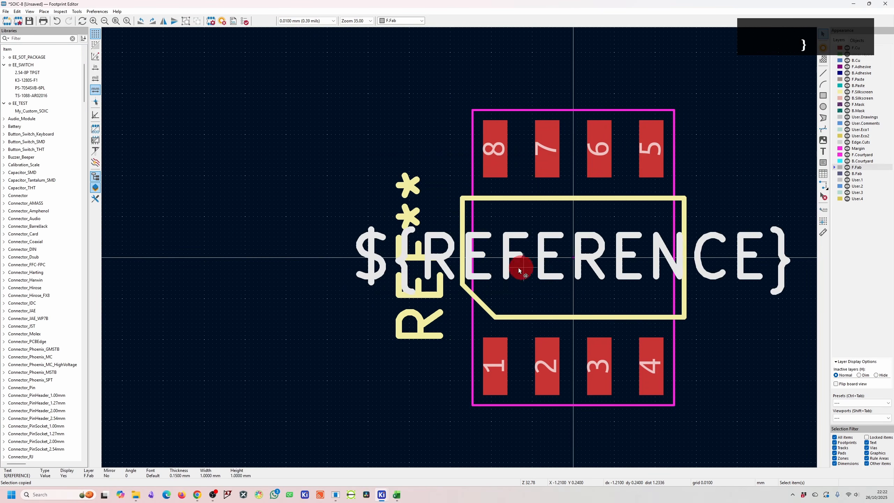
# Draw an F.Fab rectangle about 5.39 mm by 2.92 mm over the silkscreen body outline.
pyautogui.scroll(-3, 447, 256)
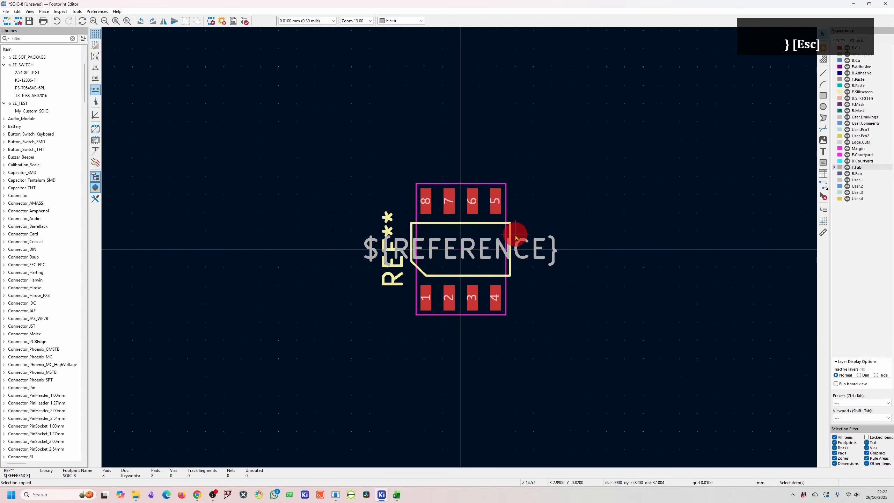
pyautogui.click(822, 95)
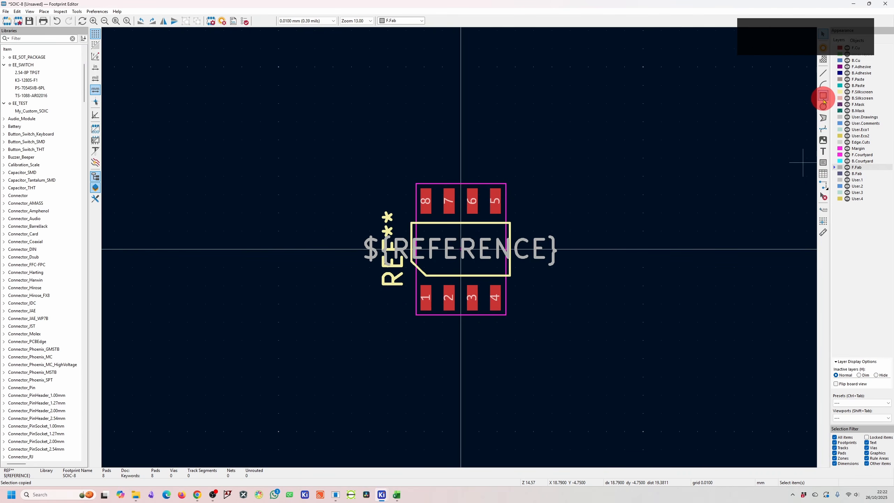
pyautogui.scroll(3, 455, 248)
pyautogui.press('Escape')
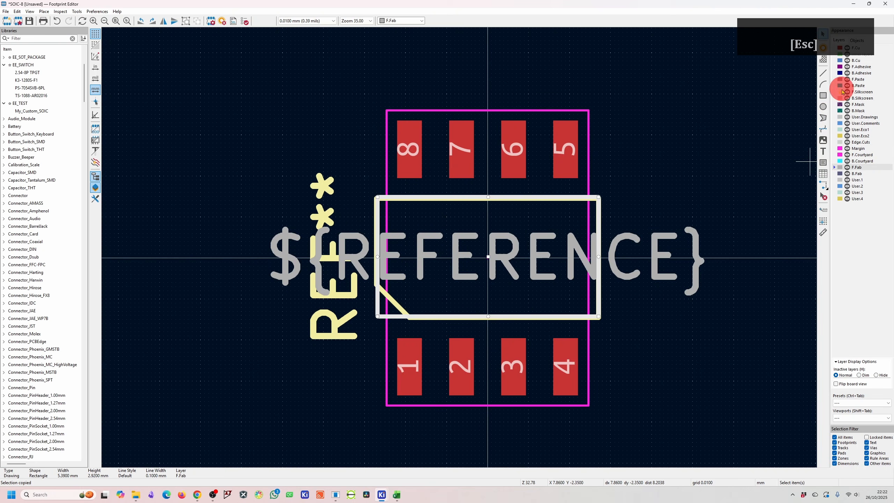
# Draw an F.Fab diagonal line over the silkscreen pin-1 chamfer at the body outline's corner.
pyautogui.click(824, 74)
pyautogui.click(374, 284)
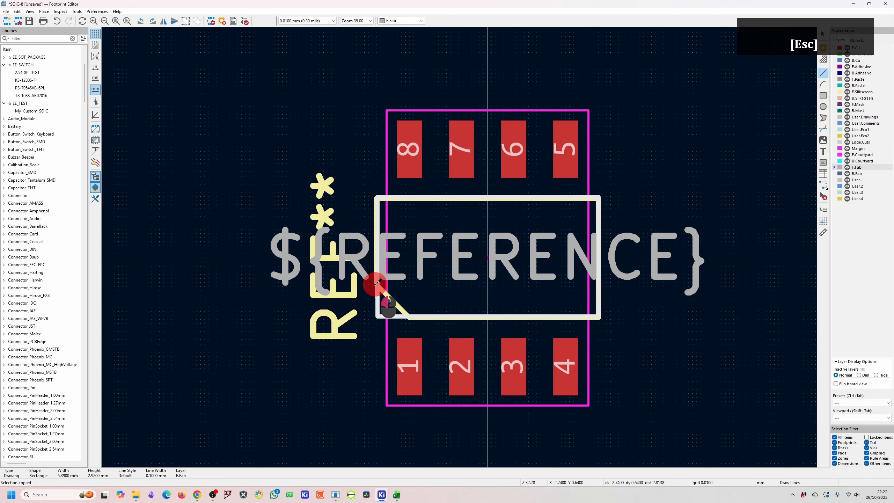
pyautogui.click(409, 315)
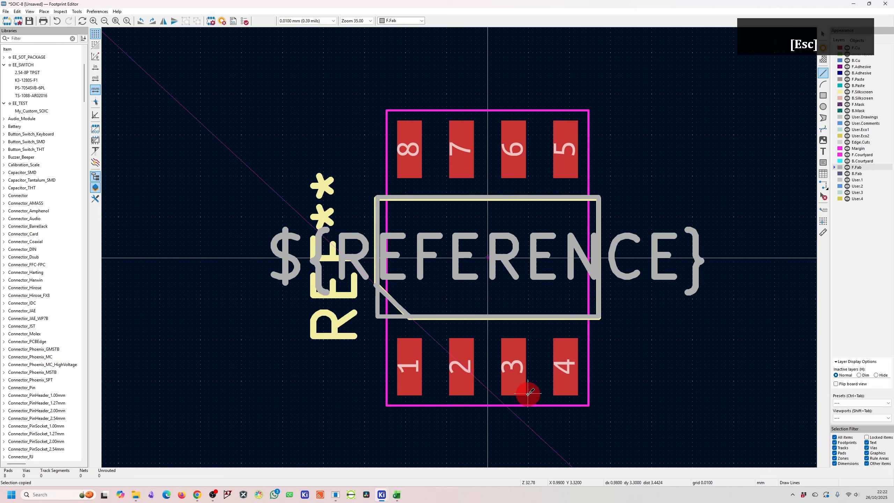
pyautogui.press('Escape')
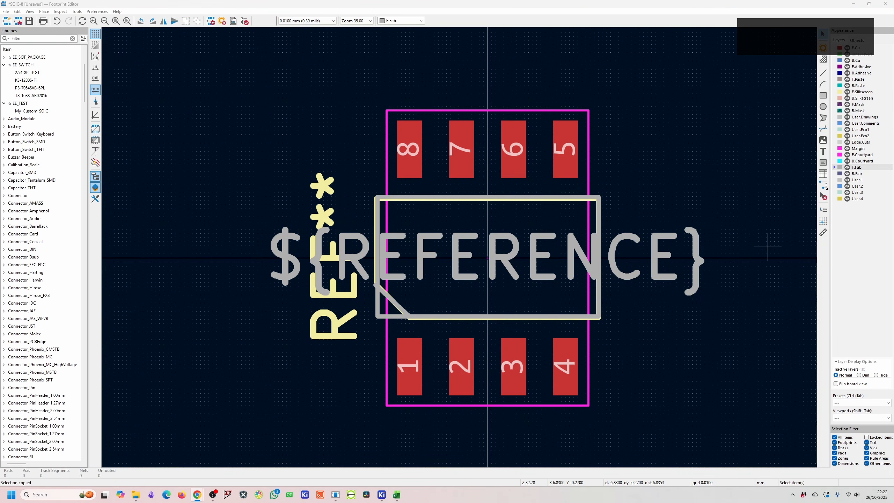
# Save the generated footprint in the EE_TEST library under the name soic-8_wizard.
pyautogui.click(18, 21)
pyautogui.click(422, 252)
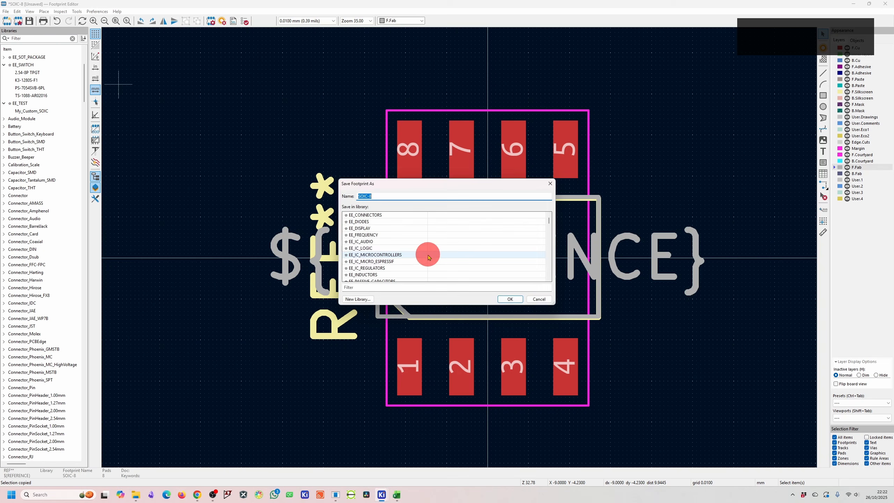
pyautogui.click(369, 267)
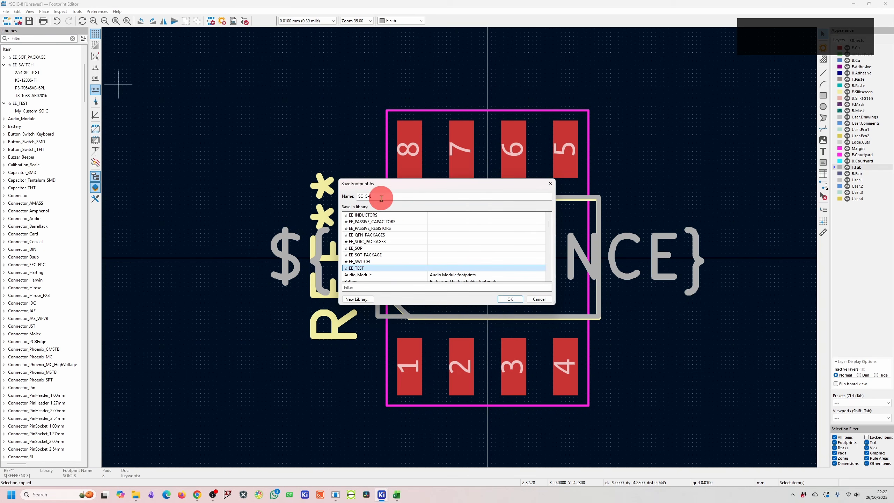
pyautogui.click(356, 198)
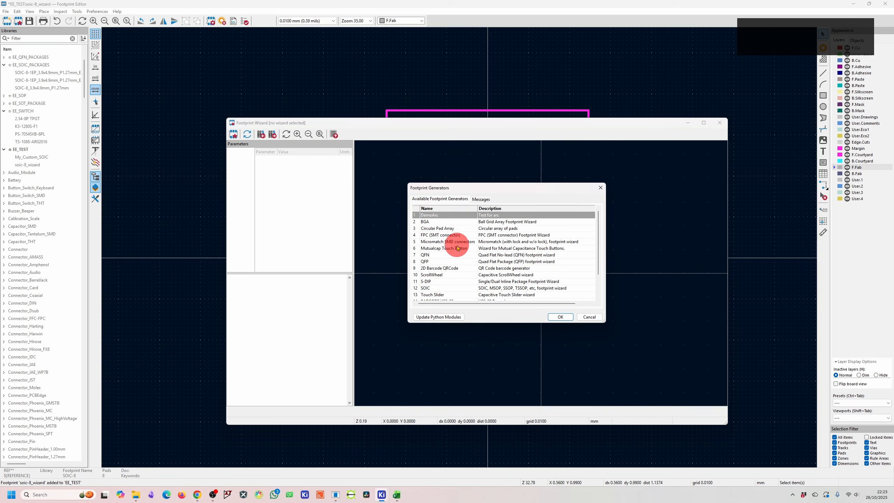
# Look through the available footprint generators and close the Footprint Wizard without choosing one.
pyautogui.scroll(-2, 460, 263)
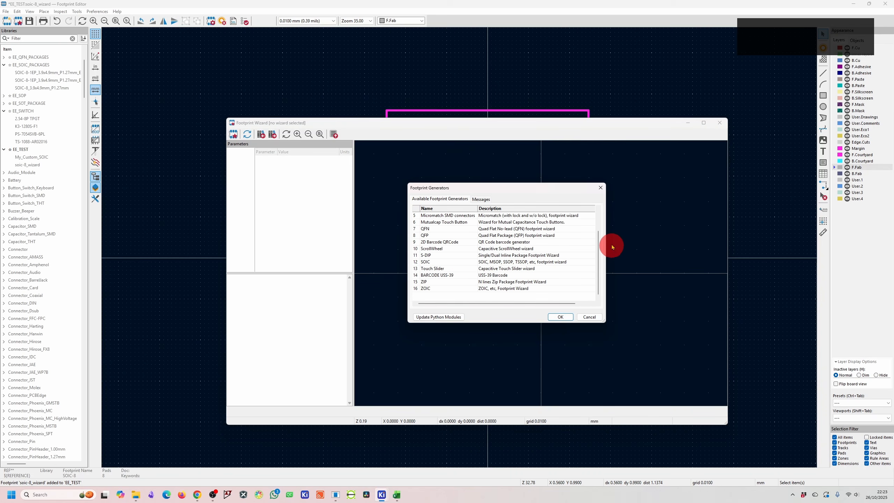
pyautogui.click(600, 189)
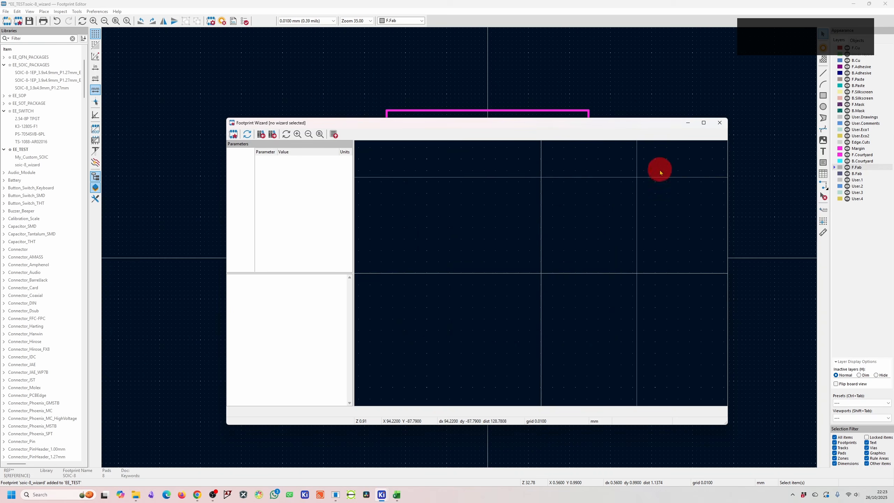
pyautogui.click(720, 122)
# Open SOIC-8_5.3x5.3mm_P1.27mm from the Package_SO library, saving the changes to soic-8_wizard.
pyautogui.scroll(-15, 43, 353)
pyautogui.scroll(-20, 42, 353)
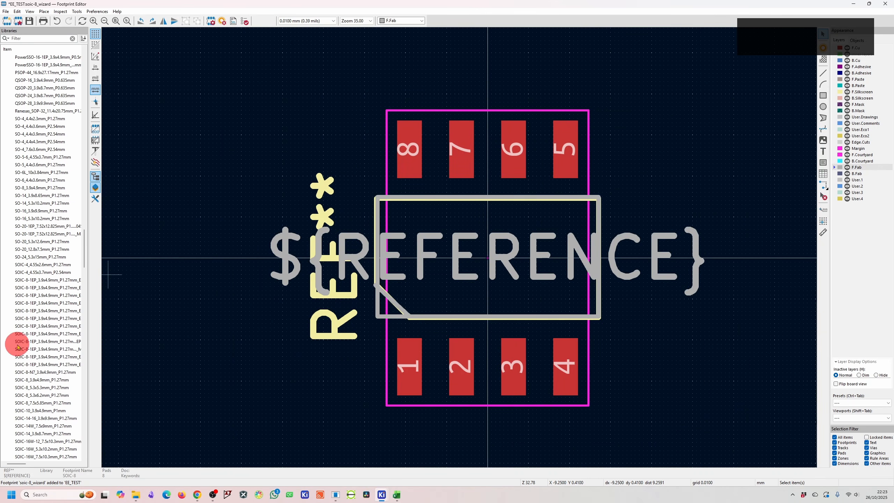
pyautogui.moveTo(51, 352)
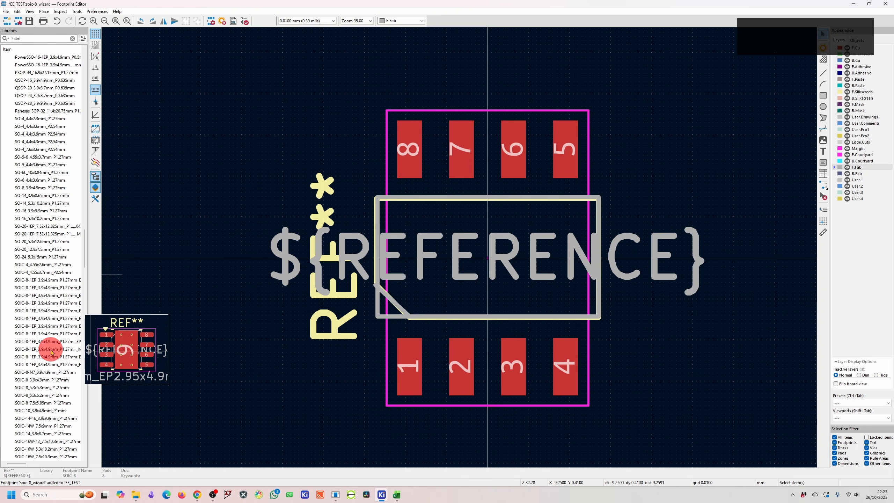
pyautogui.moveTo(76, 372)
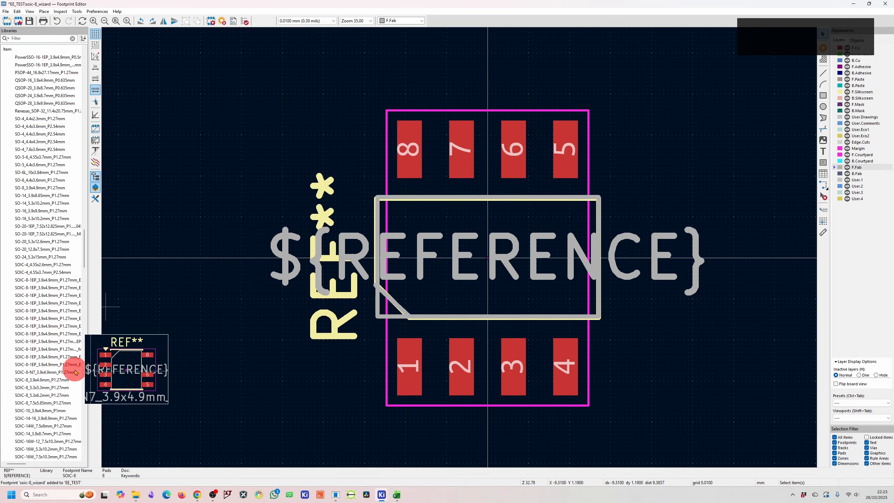
pyautogui.doubleClick(57, 387)
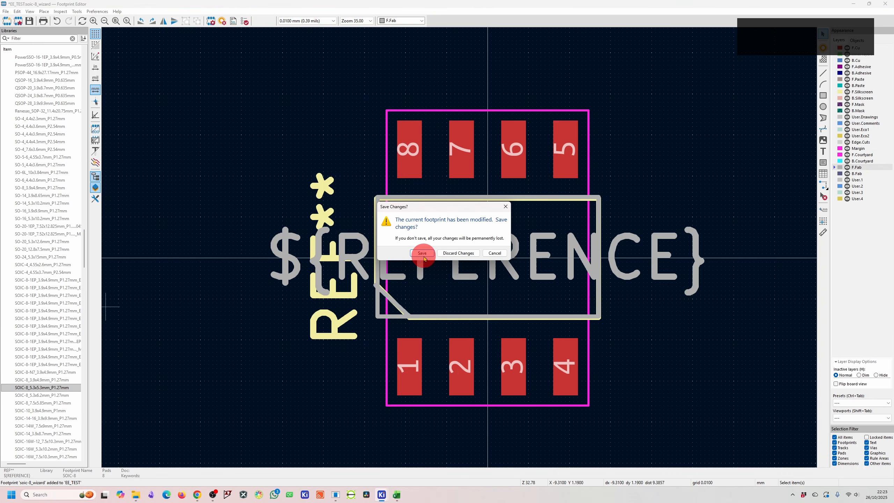
pyautogui.click(422, 252)
pyautogui.click(539, 246)
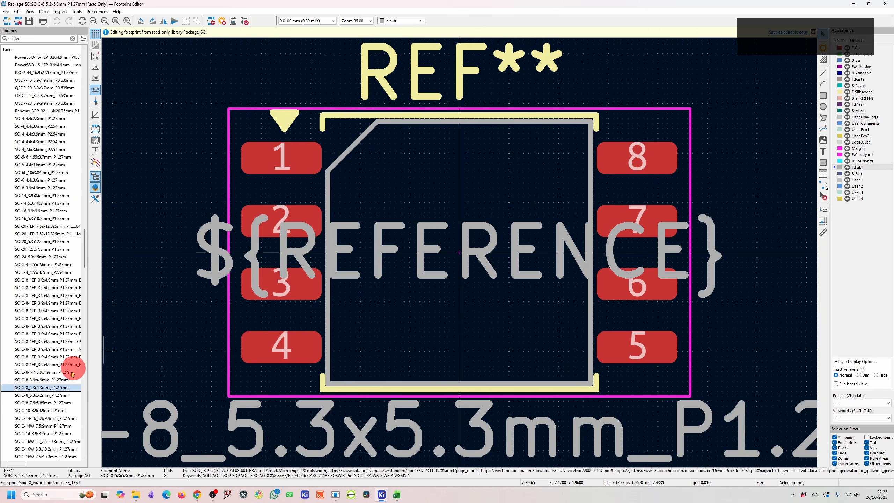
# Inspect the Package_SO footprint's reference and value texts on F.Fab, including the value text's properties.
pyautogui.rightClick(54, 387)
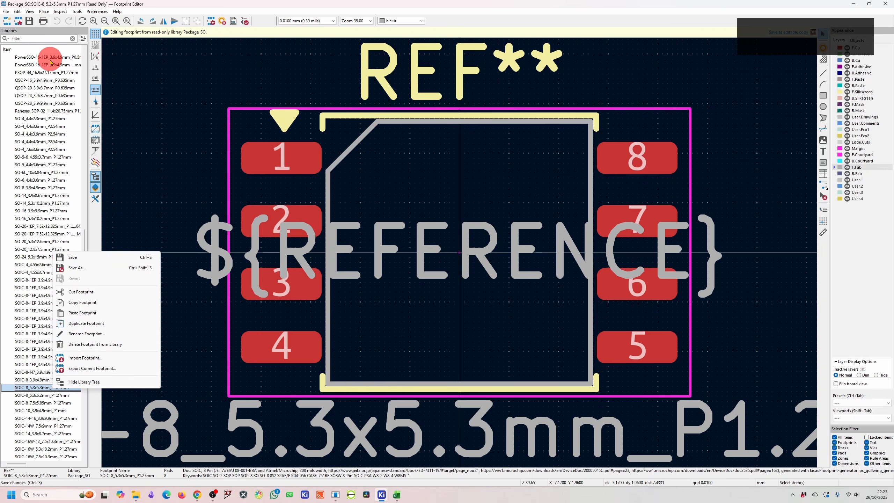
pyautogui.click(192, 243)
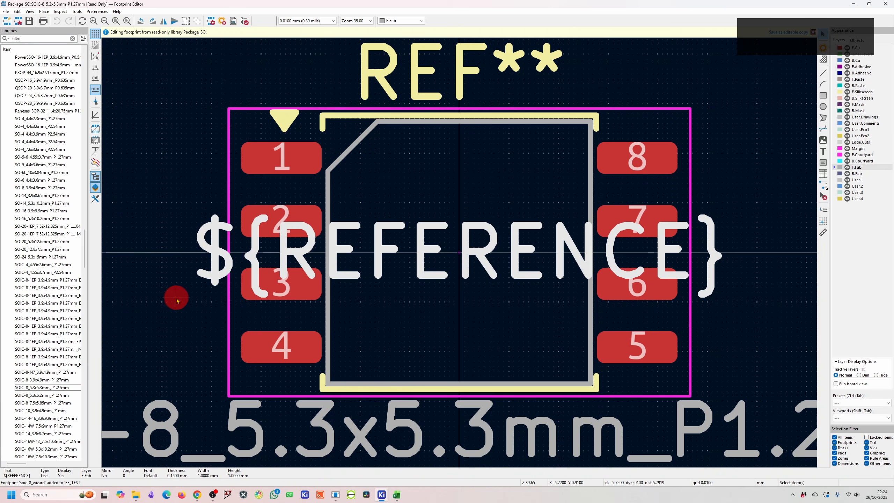
pyautogui.scroll(-5, 499, 280)
pyautogui.click(512, 279)
pyautogui.scroll(4, 436, 241)
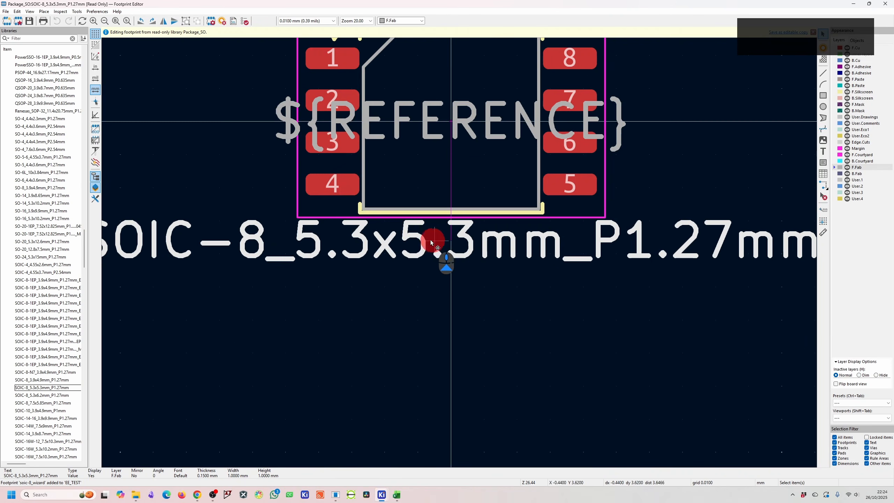
pyautogui.scroll(-3, 436, 243)
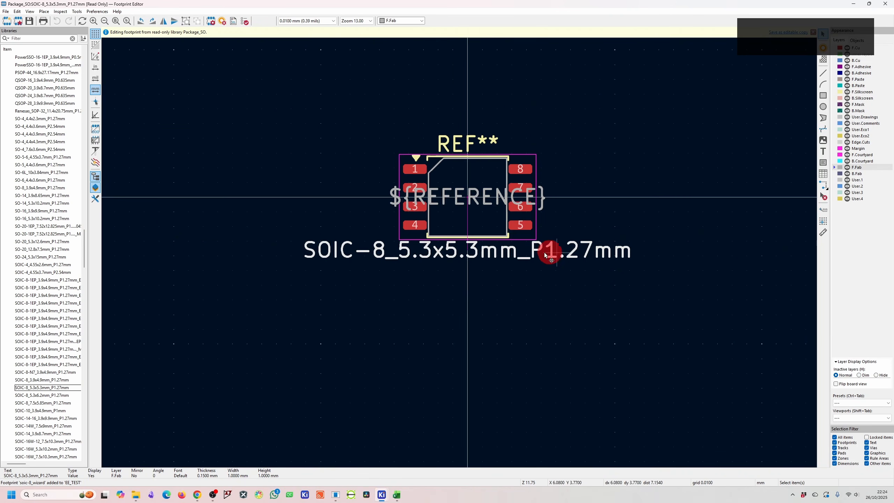
pyautogui.doubleClick(438, 263)
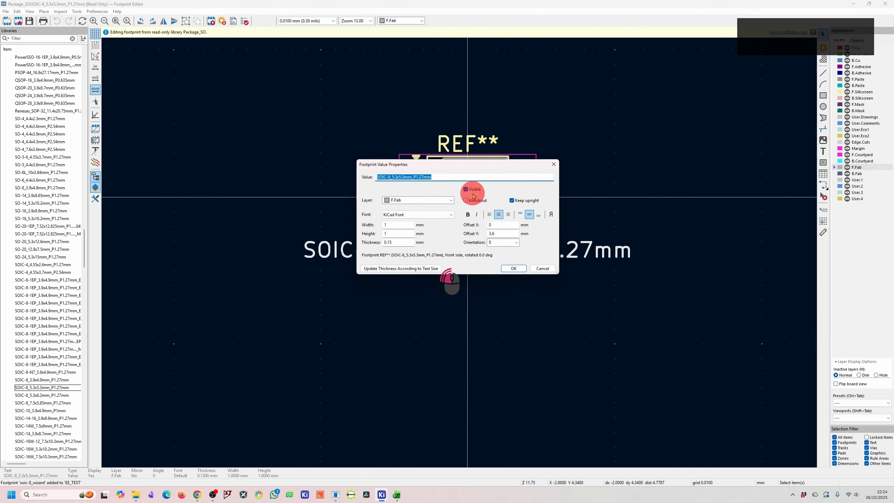
pyautogui.click(553, 164)
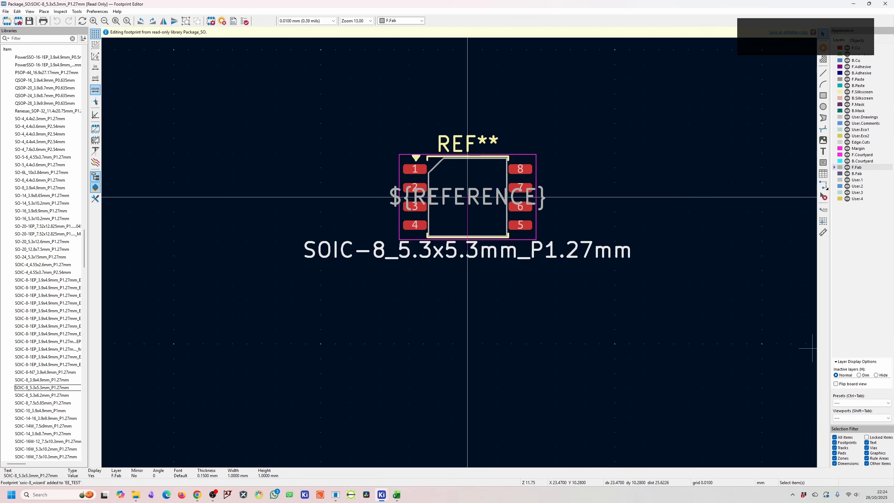
# Reopen soic-8_wizard from EE_TEST and inspect its bare board in the 3D Viewer.
pyautogui.doubleClick(35, 249)
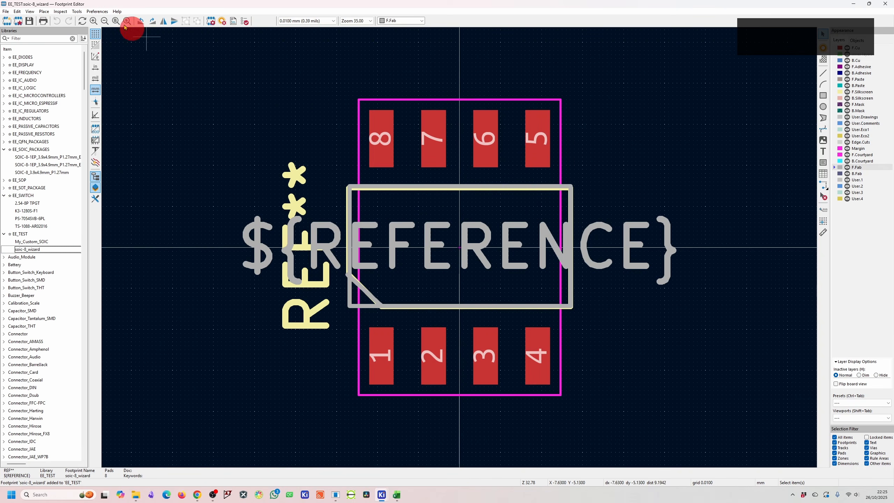
pyautogui.click(29, 11)
pyautogui.click(48, 42)
pyautogui.moveTo(397, 168); pyautogui.dragTo(353, 248)
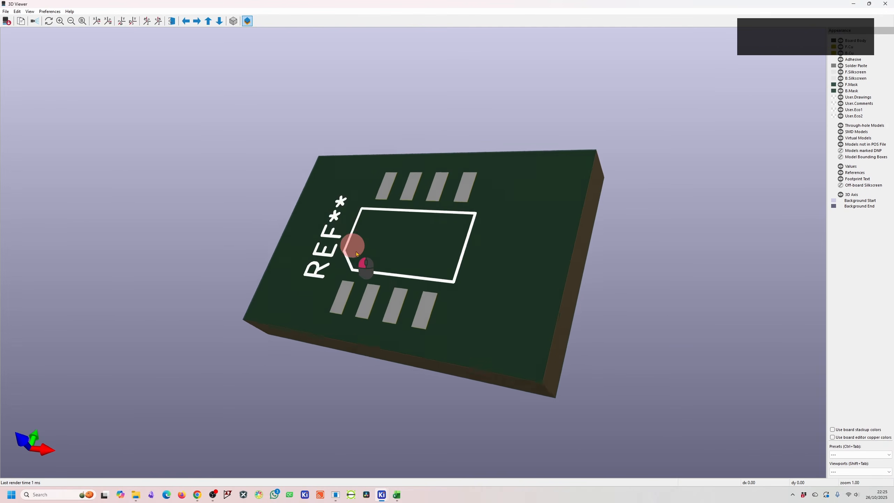
pyautogui.hotkey('alt', 'Tab')
# Add SOIC-8_3.9x4.9mm_P1.27mm.step from the 3D Models/SOIC_PACKAGES folder as the footprint's 3D model.
pyautogui.click(211, 21)
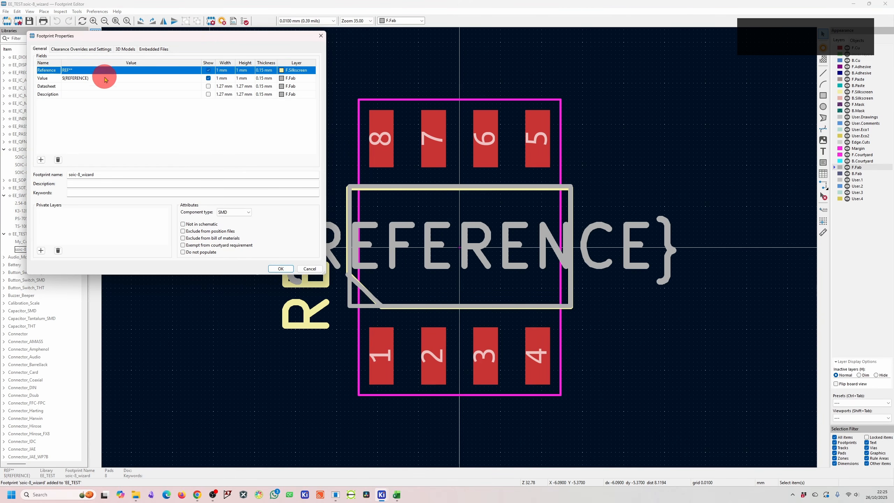
pyautogui.click(320, 35)
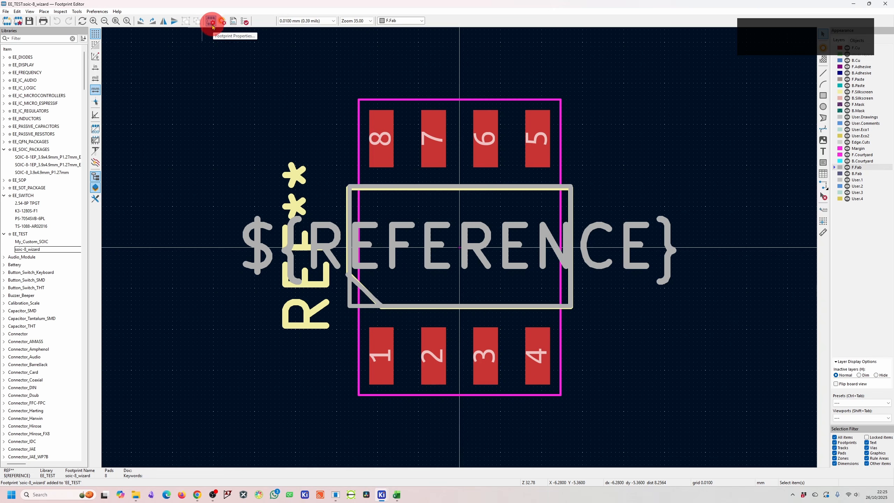
pyautogui.click(211, 22)
pyautogui.click(125, 48)
pyautogui.click(37, 85)
pyautogui.click(312, 66)
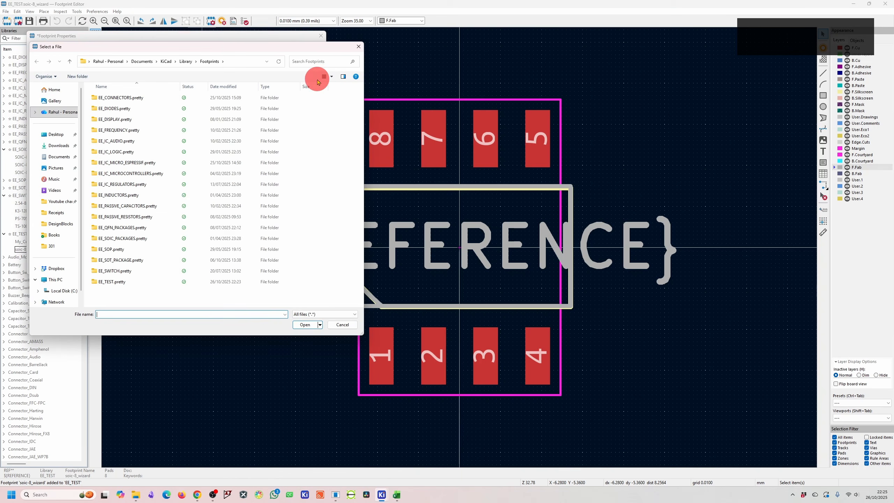
pyautogui.click(186, 61)
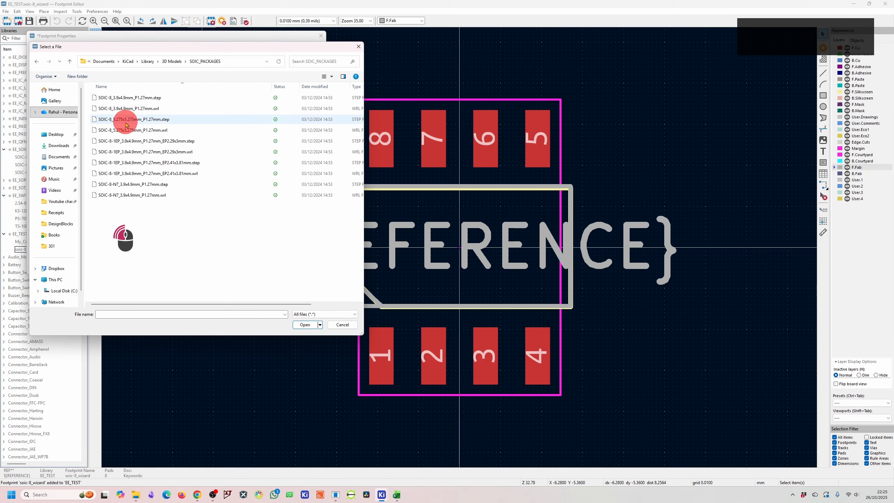
pyautogui.click(136, 97)
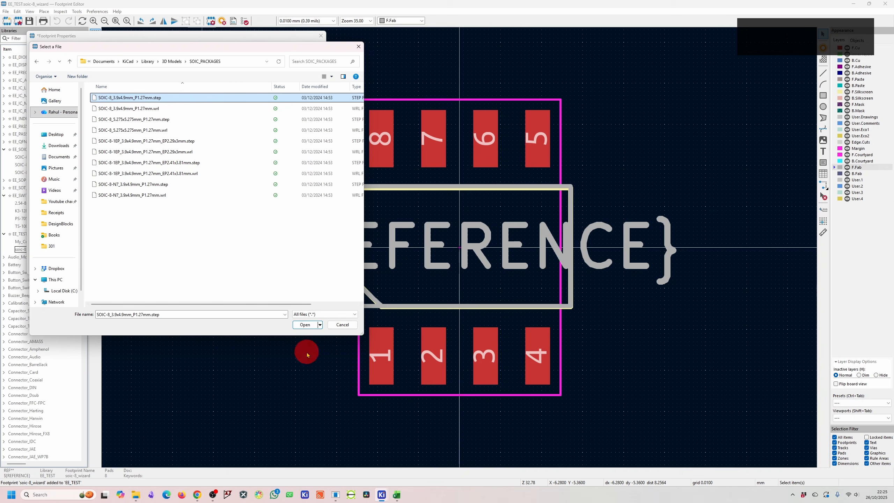
pyautogui.click(305, 324)
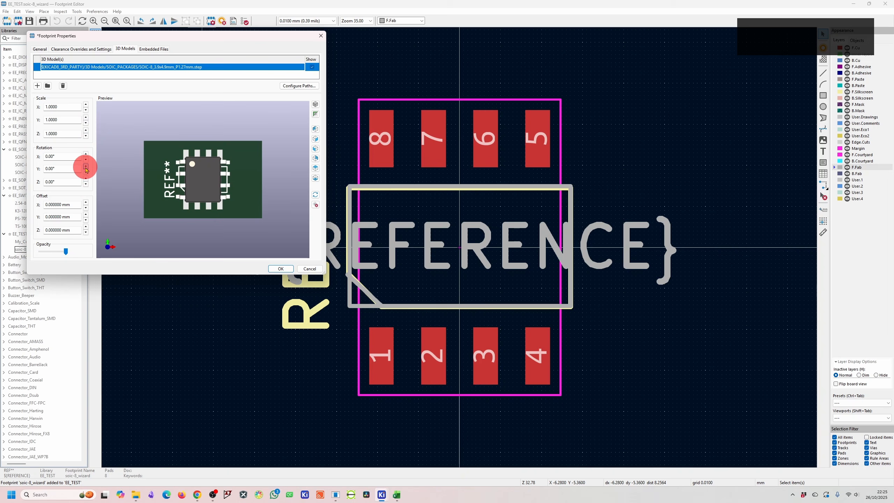
# Rotate the 3D model 90° about Z, check its fit on the pads in the preview, and apply the footprint properties.
pyautogui.click(86, 178)
pyautogui.moveTo(211, 197); pyautogui.dragTo(190, 236)
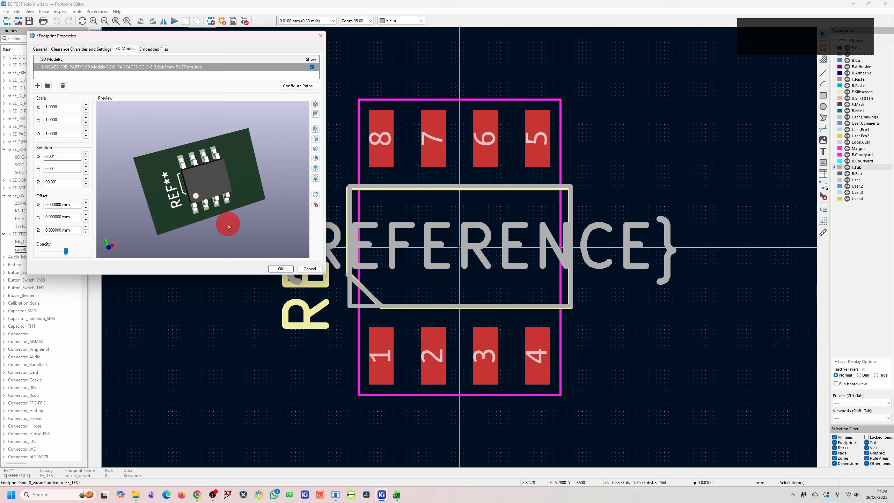
pyautogui.moveTo(228, 226); pyautogui.dragTo(225, 185)
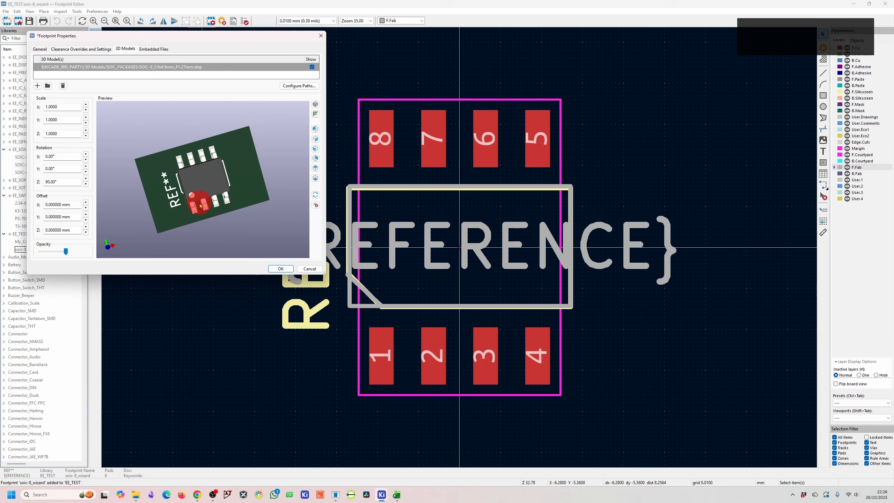
pyautogui.moveTo(188, 183); pyautogui.dragTo(149, 193)
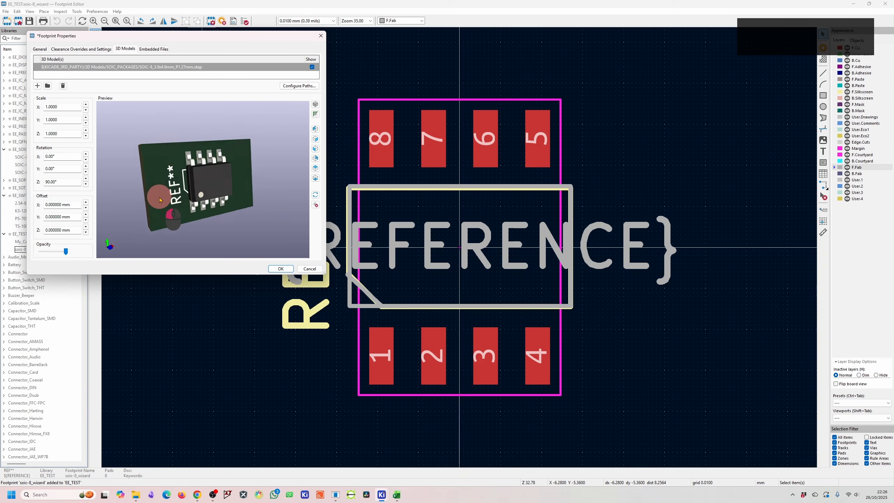
pyautogui.click(281, 269)
# Inspect the SOIC-8 model on its pads from several angles in the 3D Viewer.
pyautogui.click(30, 12)
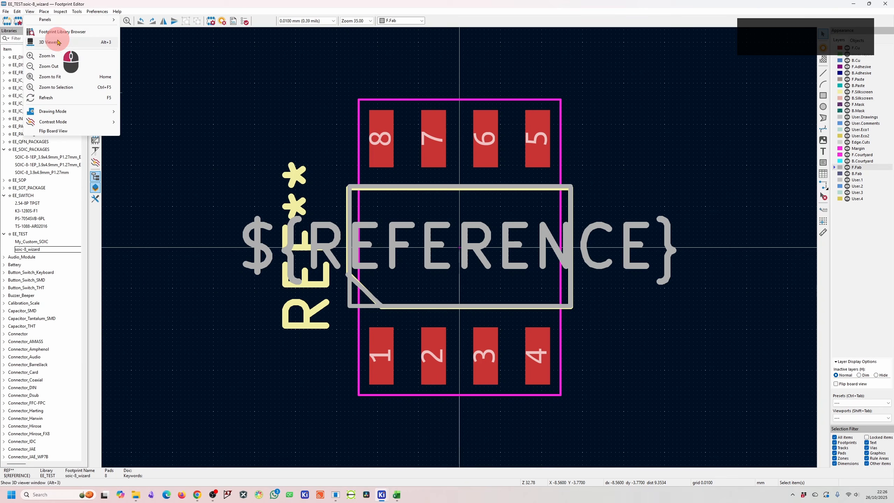
pyautogui.click(56, 41)
pyautogui.moveTo(415, 399); pyautogui.dragTo(367, 331)
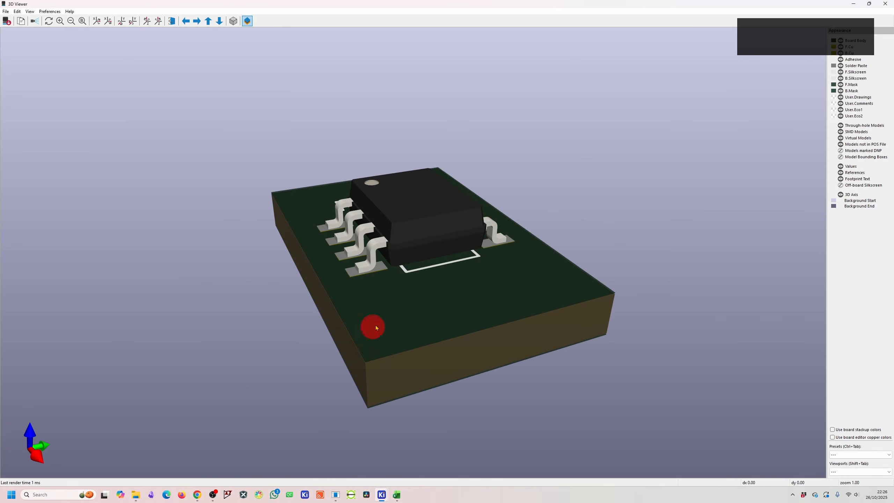
pyautogui.moveTo(412, 310); pyautogui.dragTo(492, 382)
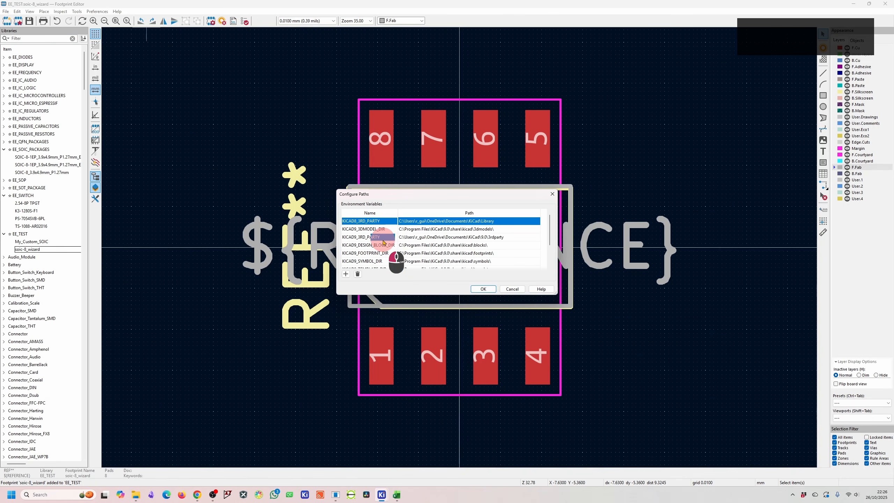
# Review the existing path variables, add one named MY_3D_MODELS pointing to the 3D models folder, and confirm the path configuration.
pyautogui.click(384, 237)
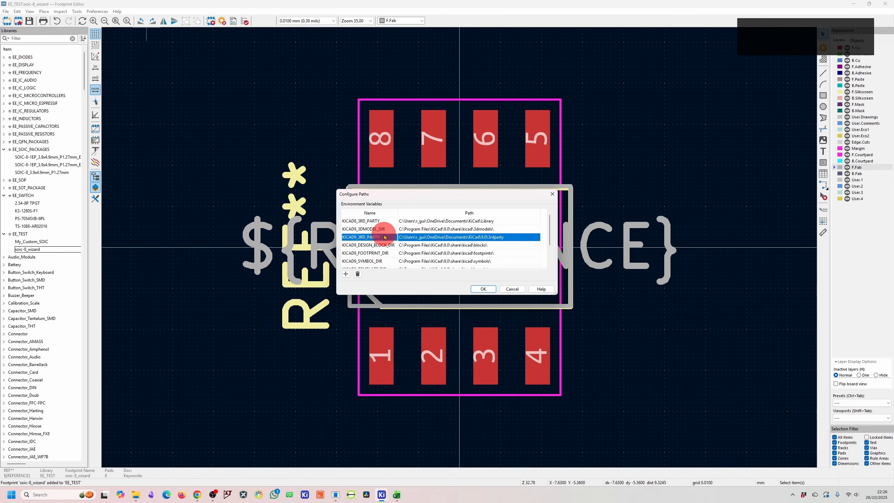
pyautogui.click(384, 229)
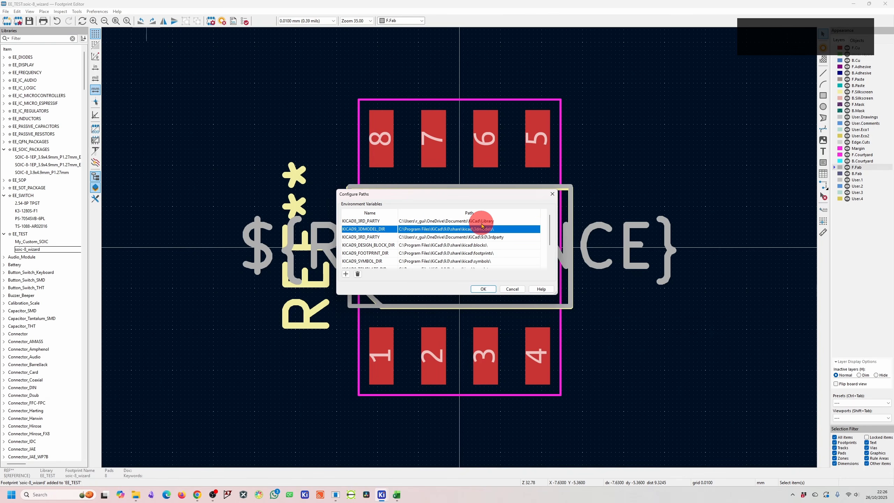
pyautogui.click(368, 220)
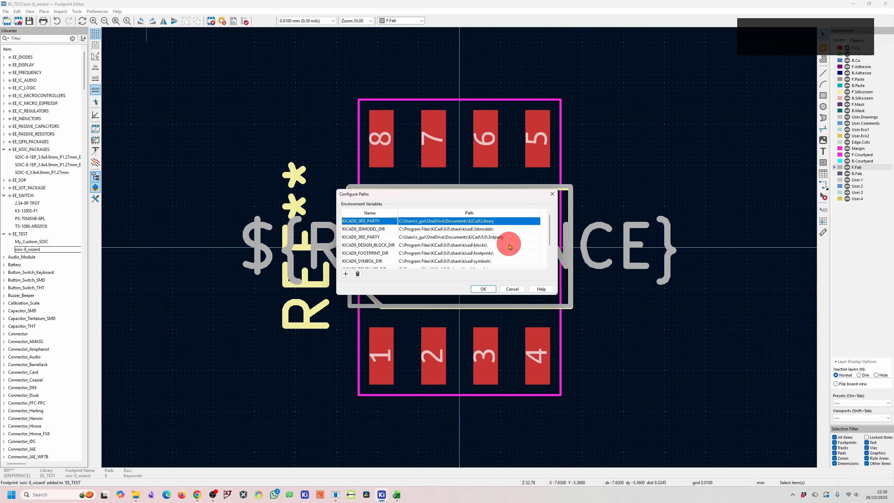
pyautogui.scroll(-2, 457, 233)
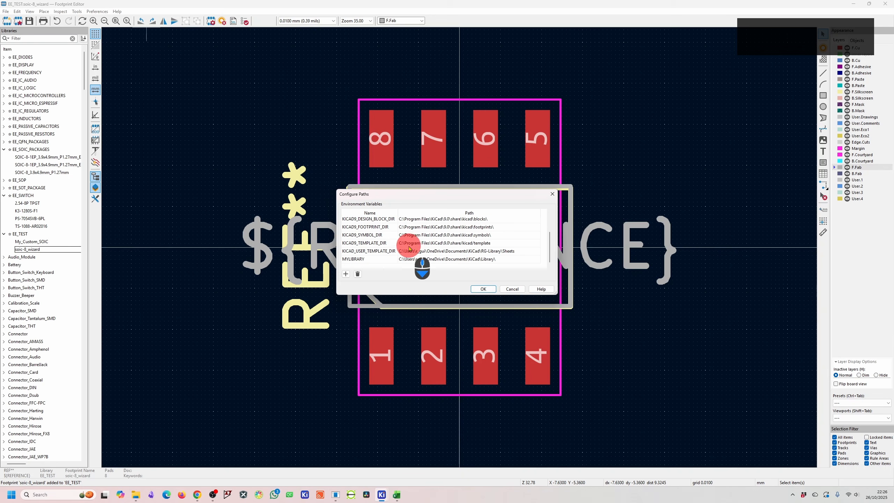
pyautogui.click(346, 277)
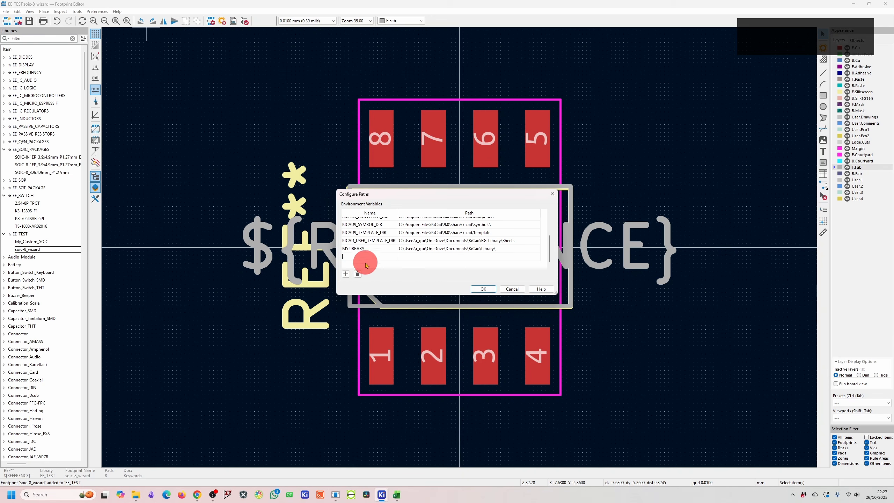
pyautogui.click(384, 261)
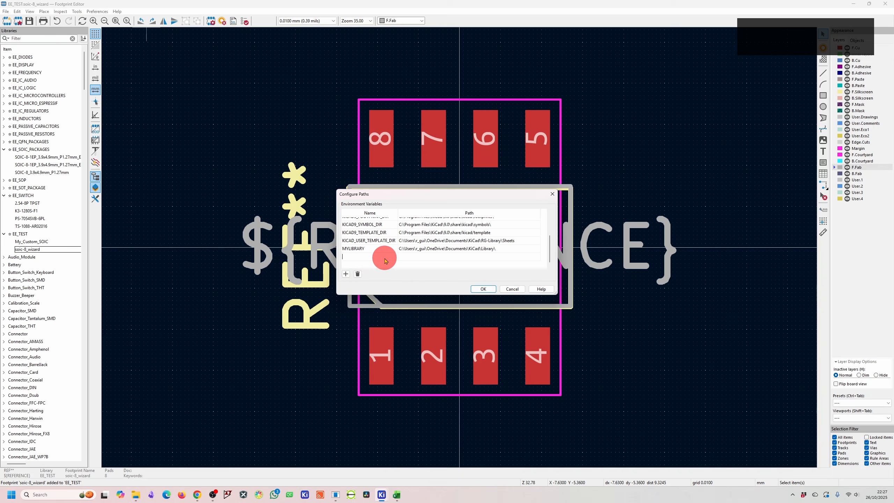
pyautogui.write('MY_3D_MODELS')
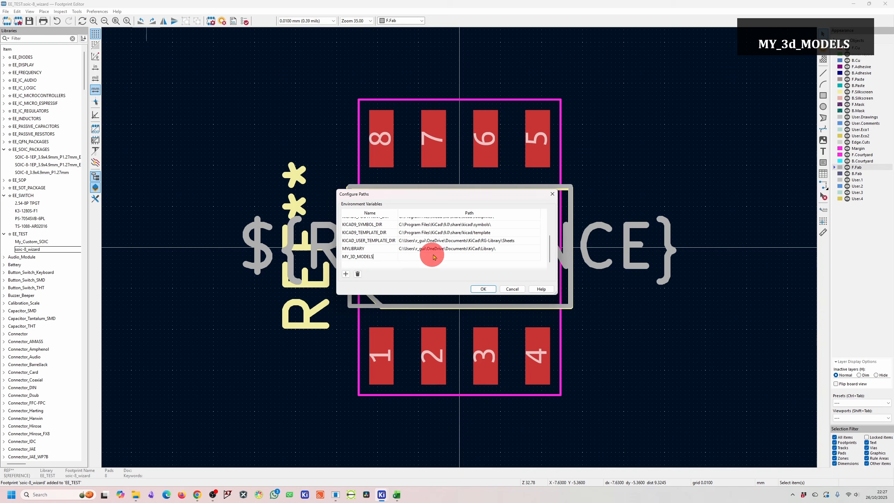
pyautogui.click(514, 256)
pyautogui.click(535, 257)
pyautogui.doubleClick(424, 289)
pyautogui.click(613, 472)
pyautogui.click(483, 289)
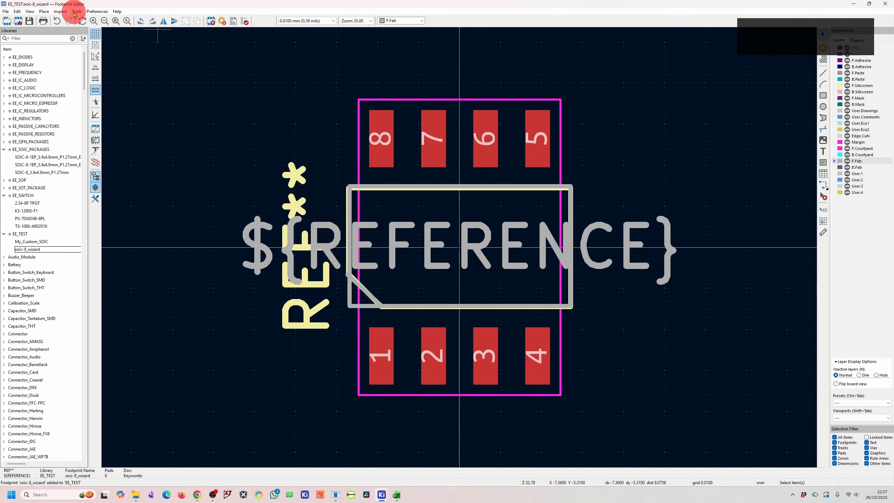
# Change the footprint's 3D model path to ${MY_3D_MODELS}/SOIC_PACKAGES/SOIC-8_3.9x4.9mm_P1.27mm.step and apply the footprint properties.
pyautogui.click(222, 21)
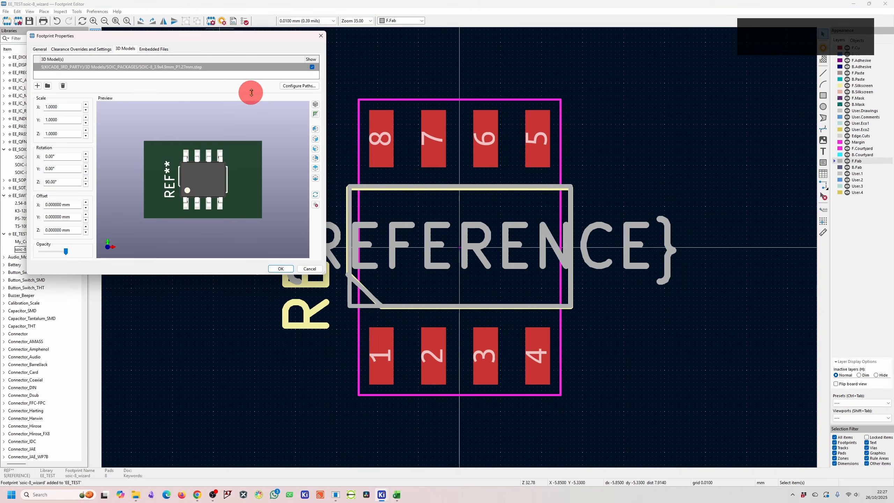
pyautogui.click(84, 72)
pyautogui.write('${MY_3D_MODELS}/SOIC_PACKAGES/SOIC-8_3.9x4.9mm_P1.27mm.step')
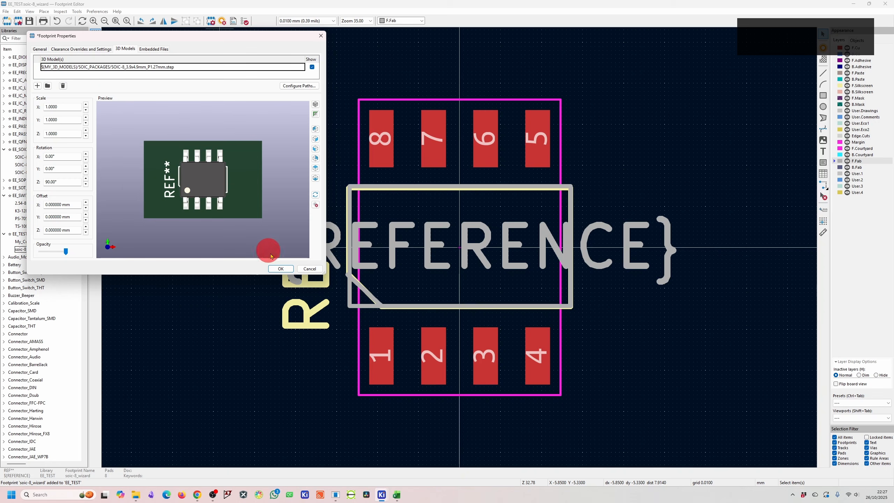
pyautogui.click(280, 269)
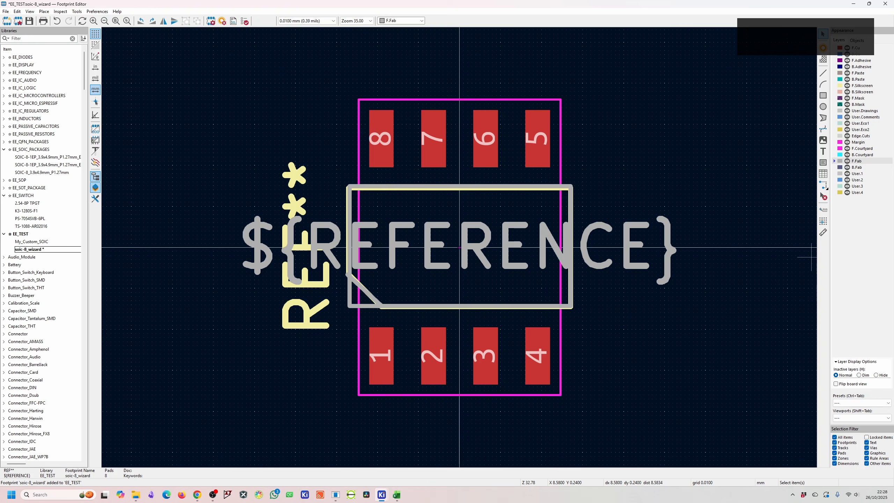
# Run the Footprint Checker on soic-8_wizard with errors and warnings shown, and close the checker.
pyautogui.click(433, 218)
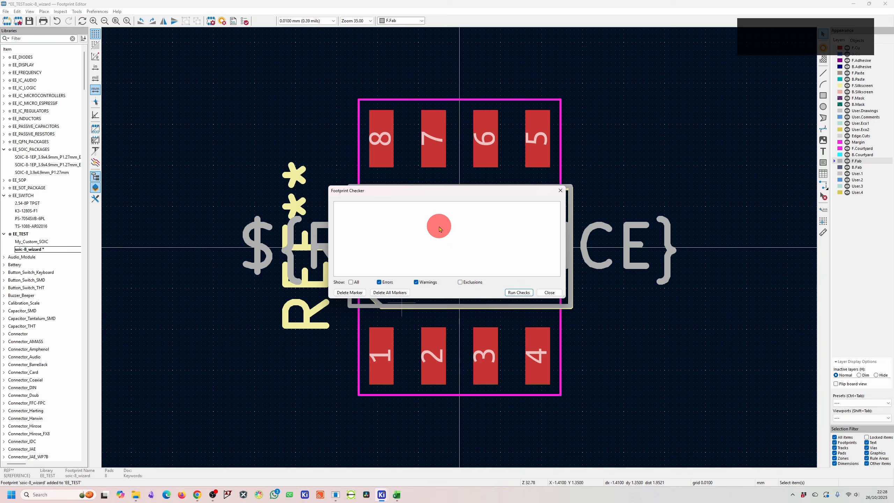
pyautogui.click(515, 292)
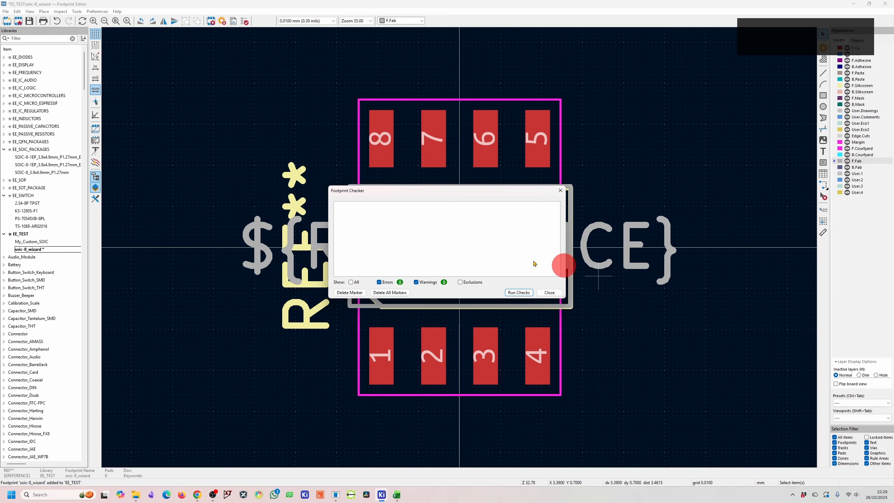
pyautogui.click(565, 193)
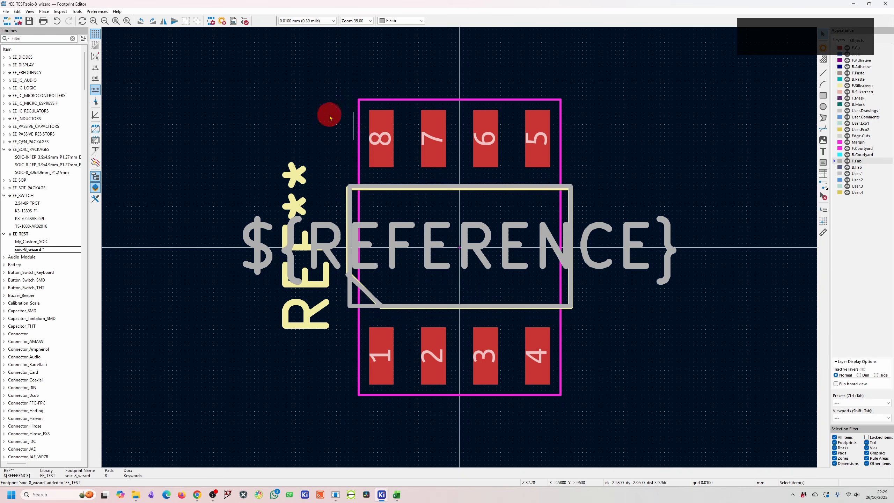
# Review the general fields in the footprint properties of soic-8_wizard and close the Footprint Editor.
pyautogui.doubleClick(211, 63)
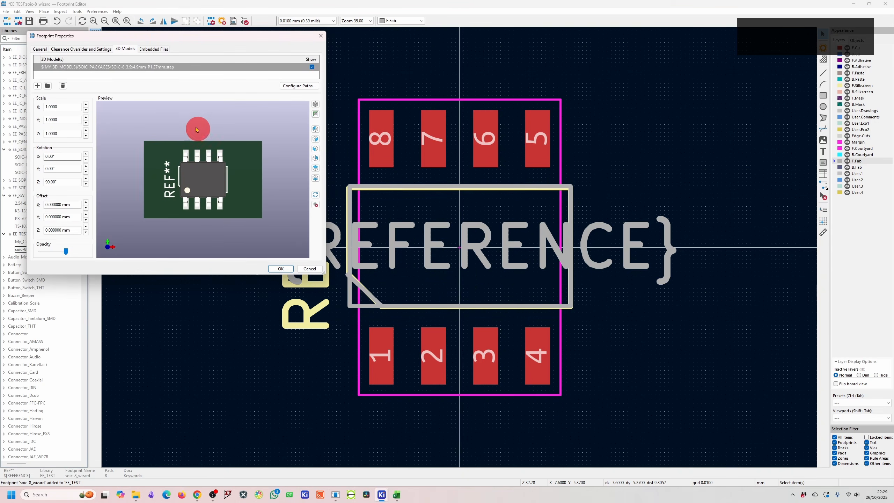
pyautogui.click(40, 49)
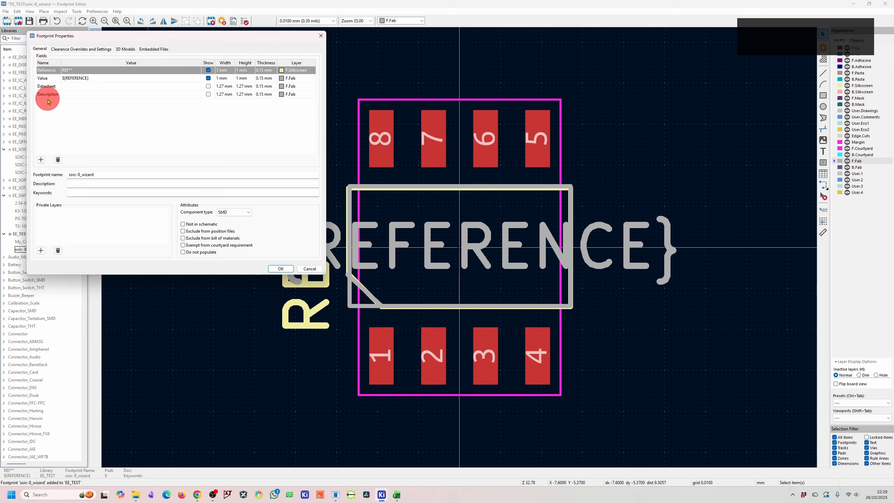
pyautogui.click(324, 36)
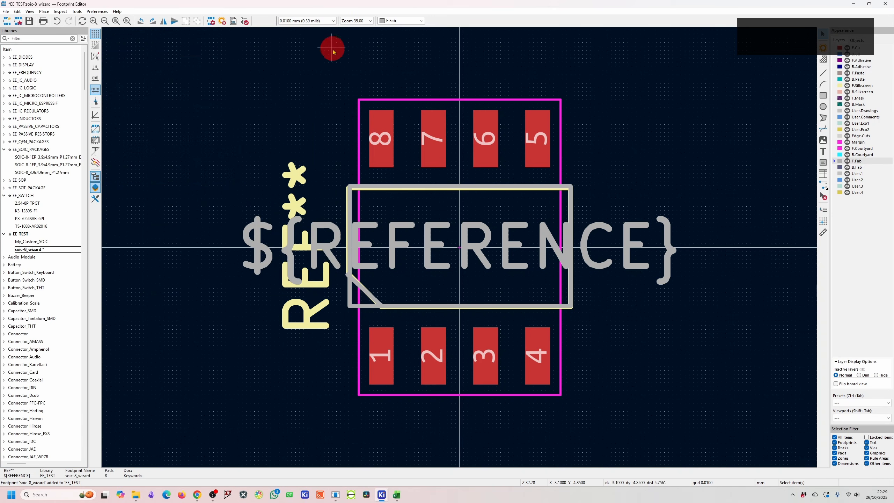
pyautogui.click(885, 3)
pyautogui.click(418, 254)
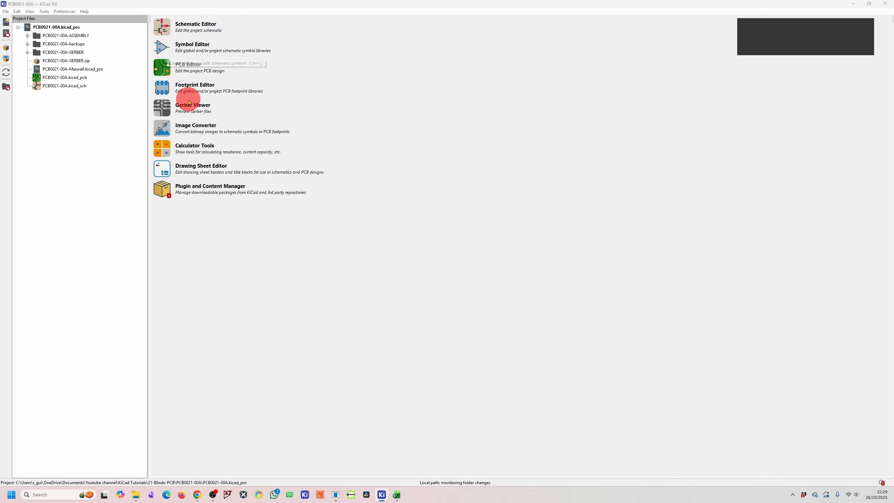
# In the Symbol Editor, open CL21A106KDQNNNE from EE_CAPACITORS and review the footprint assignment in its symbol properties.
pyautogui.moveTo(893, 176); pyautogui.dragTo(441, 180)
pyautogui.doubleClick(441, 181)
pyautogui.click(4, 57)
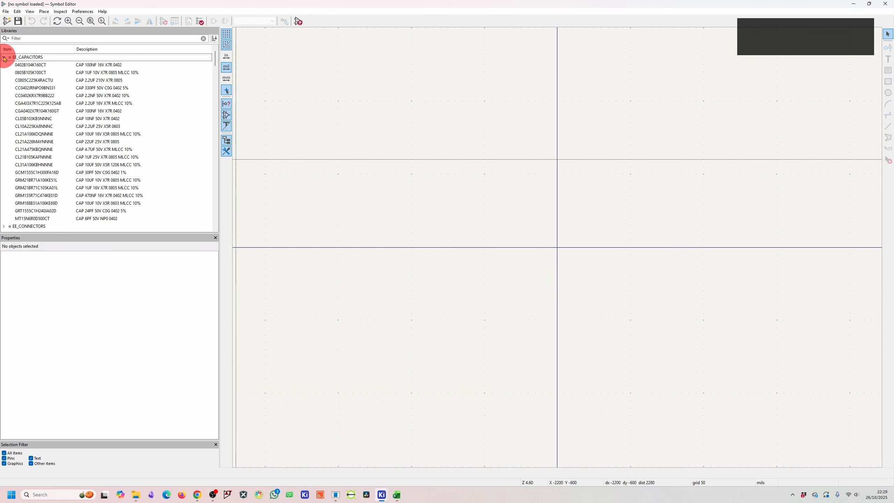
pyautogui.doubleClick(34, 73)
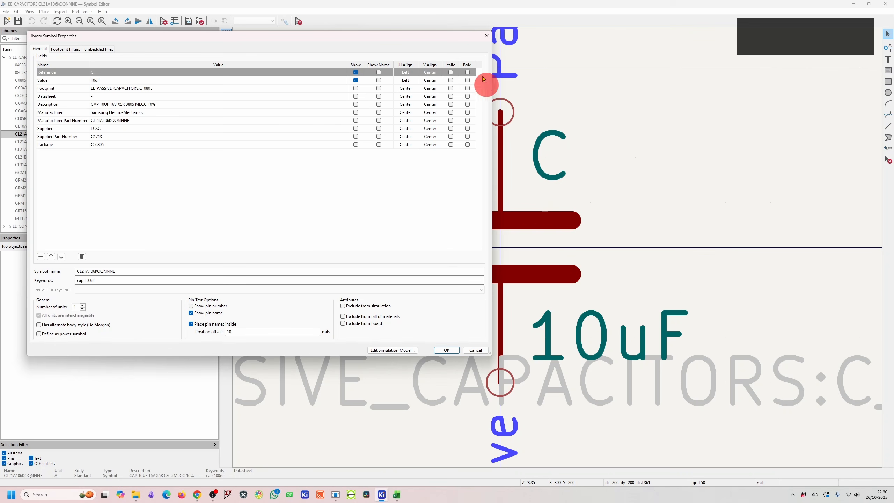
pyautogui.click(487, 35)
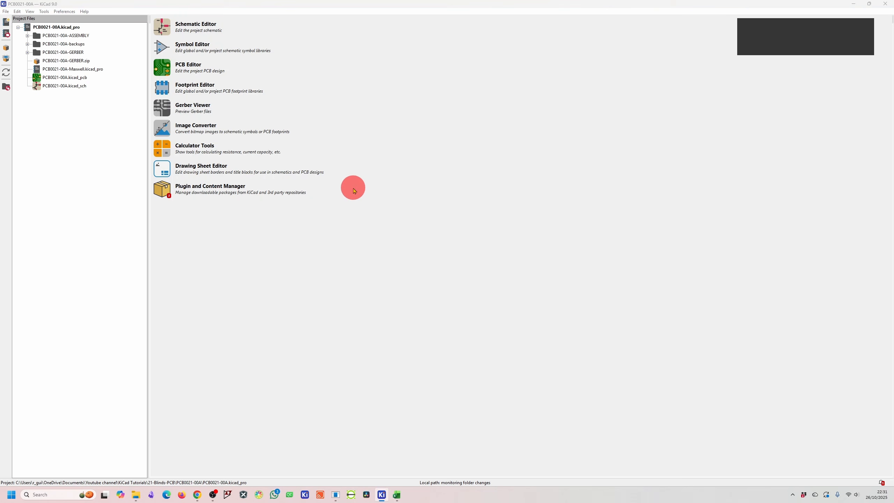
# Return to the Footprint Editor with soic-8_wizard loaded and maximize its window.
pyautogui.moveTo(893, 126); pyautogui.dragTo(485, 194)
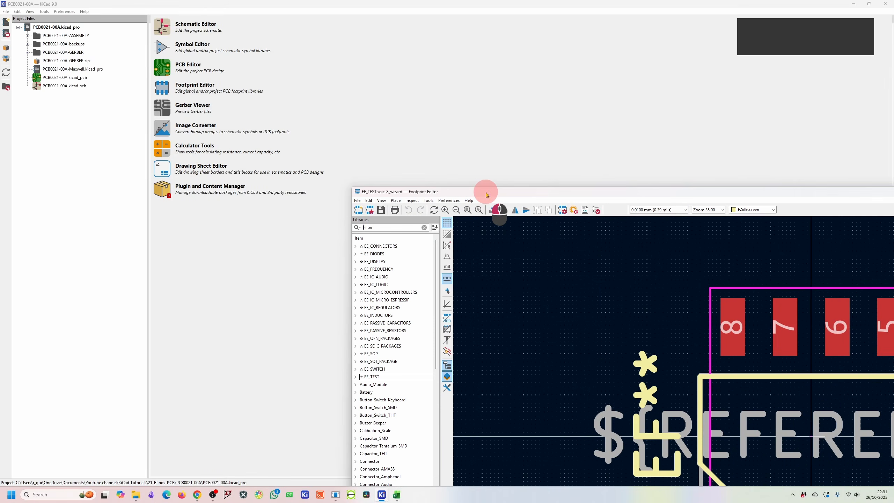
pyautogui.doubleClick(485, 194)
pyautogui.click(823, 232)
pyautogui.click(381, 137)
pyautogui.press('Escape')
# Add an orthogonal dimension for the pitch between the centres of pads 8 and 7, placed above the pads.
pyautogui.click(822, 185)
pyautogui.click(367, 141)
pyautogui.click(434, 140)
pyautogui.scroll(-4, 443, 60)
pyautogui.click(458, 248)
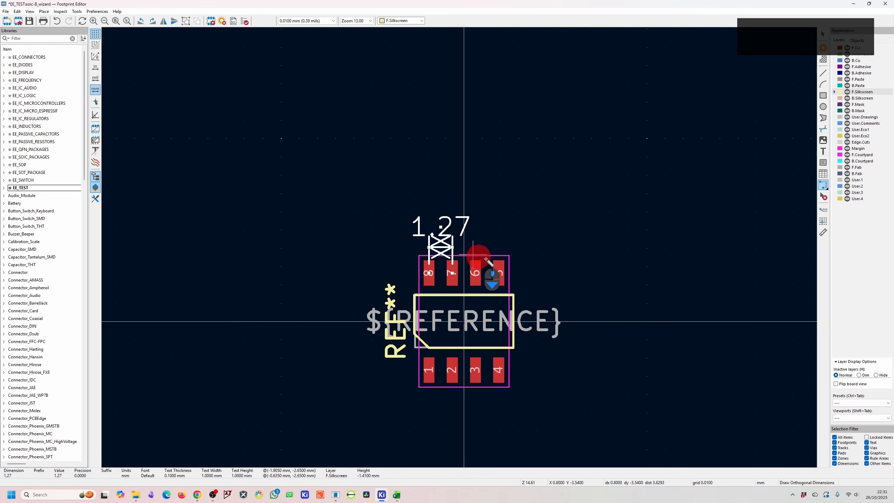
# Dimension the vertical distance between pads 5 and 4 at their centres, inner edges and outer edges, beside the footprint.
pyautogui.click(499, 272)
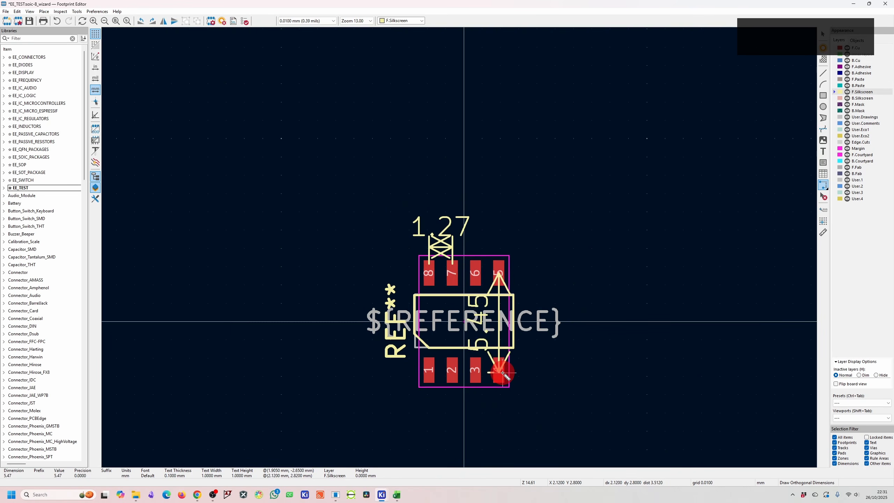
pyautogui.click(587, 363)
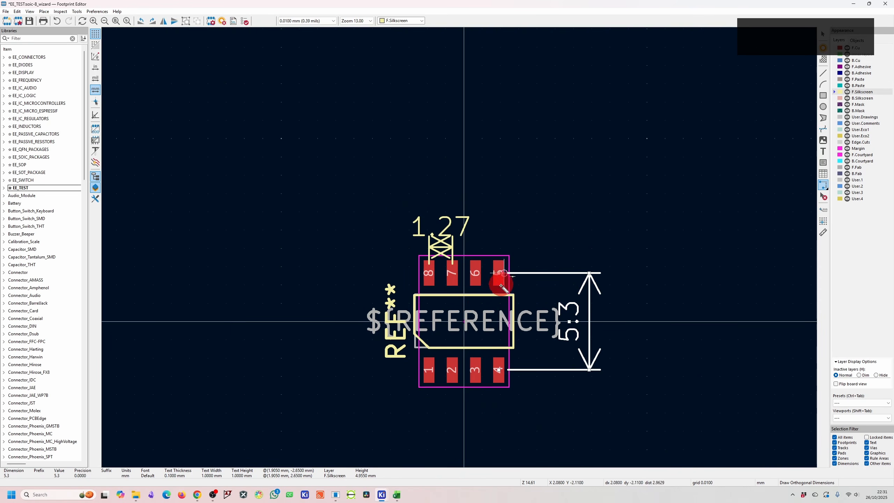
pyautogui.click(499, 286)
pyautogui.click(498, 357)
pyautogui.click(555, 363)
pyautogui.click(499, 260)
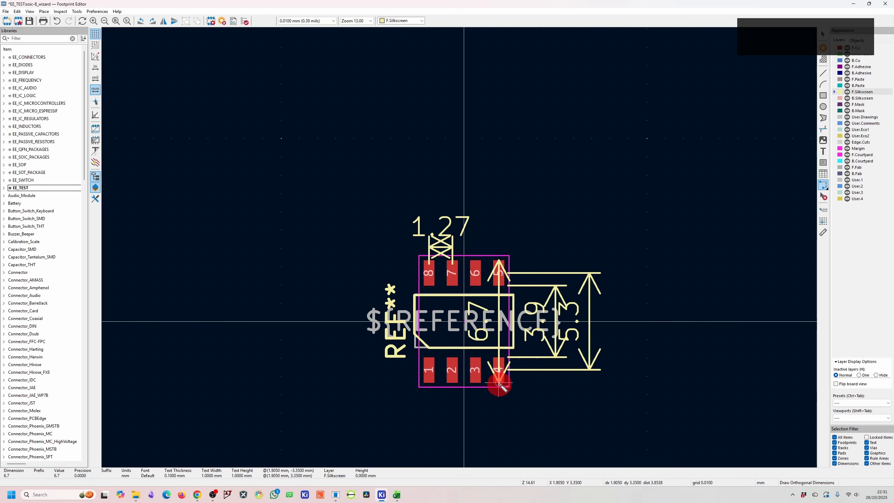
pyautogui.click(498, 382)
pyautogui.click(625, 390)
# Switch to the datasheet in the browser and compare the dimensions with Figure 54, the SO8N recommended footprint.
pyautogui.hotkey('alt', 'Tab')
pyautogui.scroll(5, 744, 298)
pyautogui.scroll(-10, 744, 298)
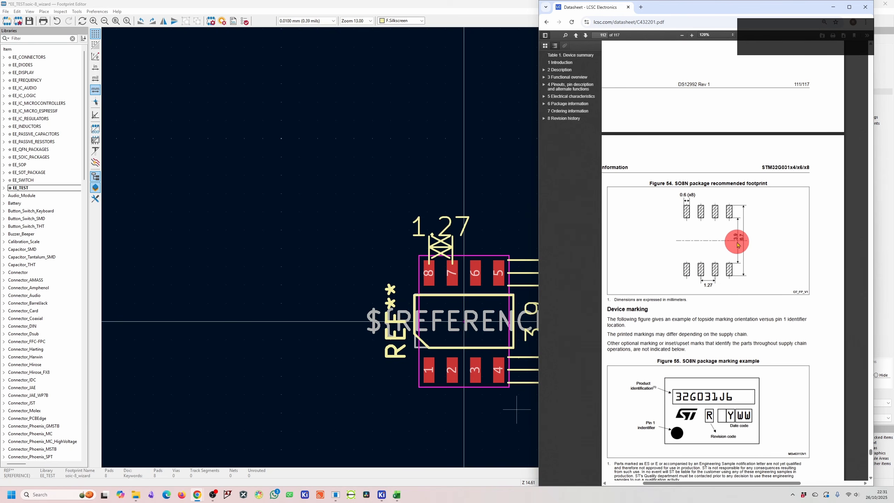
# Back in the Footprint Editor, delete the three vertical pad-row dimensions and the pad pitch dimension.
pyautogui.click(437, 213)
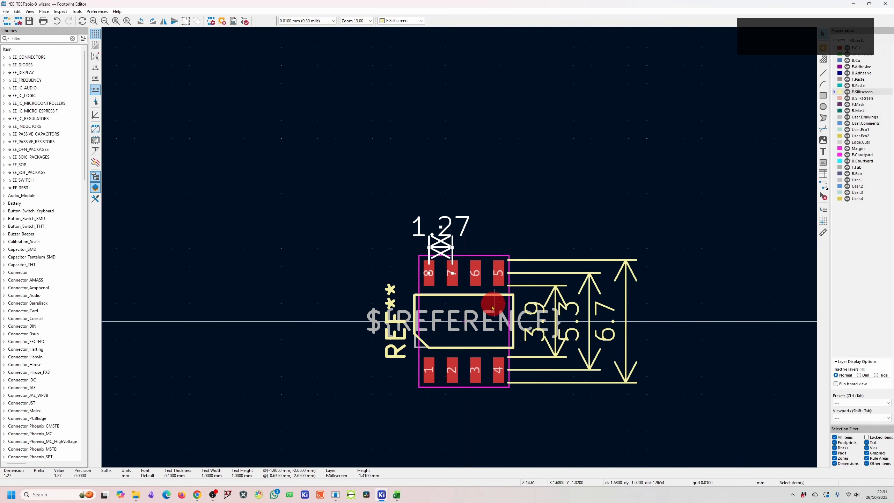
pyautogui.click(568, 285)
pyautogui.press('Delete')
pyautogui.click(589, 287)
pyautogui.press('Delete')
pyautogui.click(625, 268)
pyautogui.press('Delete')
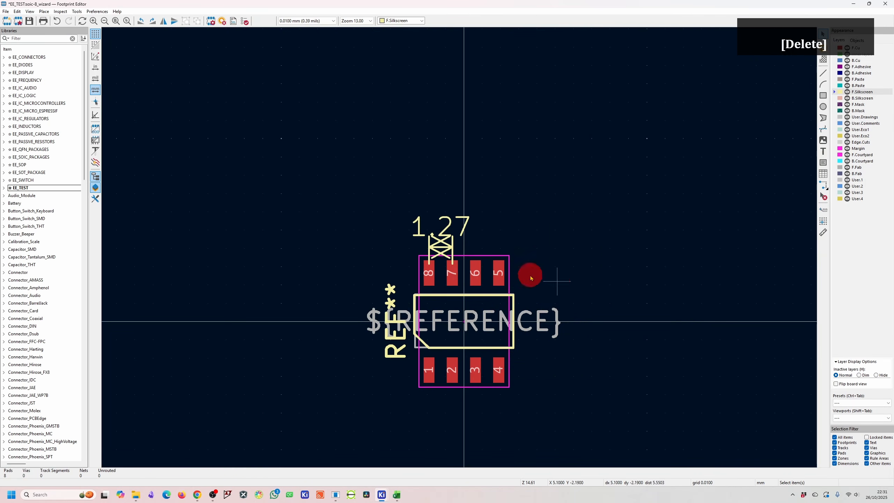
pyautogui.click(454, 230)
pyautogui.press('Delete')
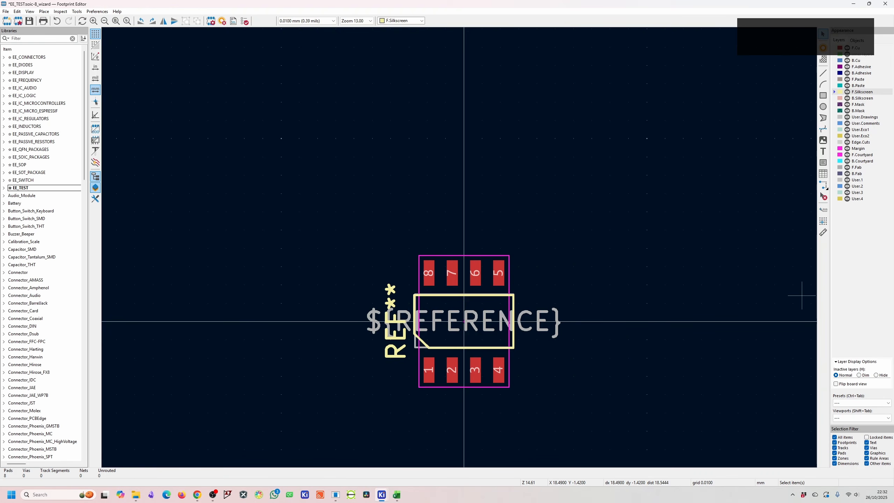